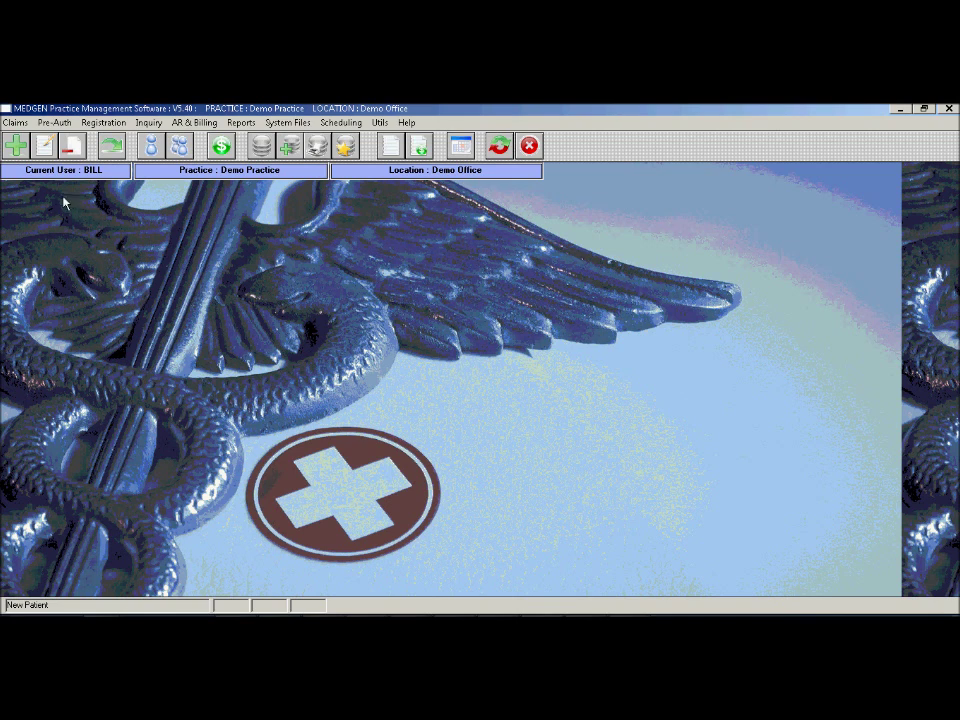
- Start a new claim, accepting the default 07/06/2011 date of service
{"action": "left_click", "coordinate": [15, 122]}
{"action": "left_click", "coordinate": [22, 135]}
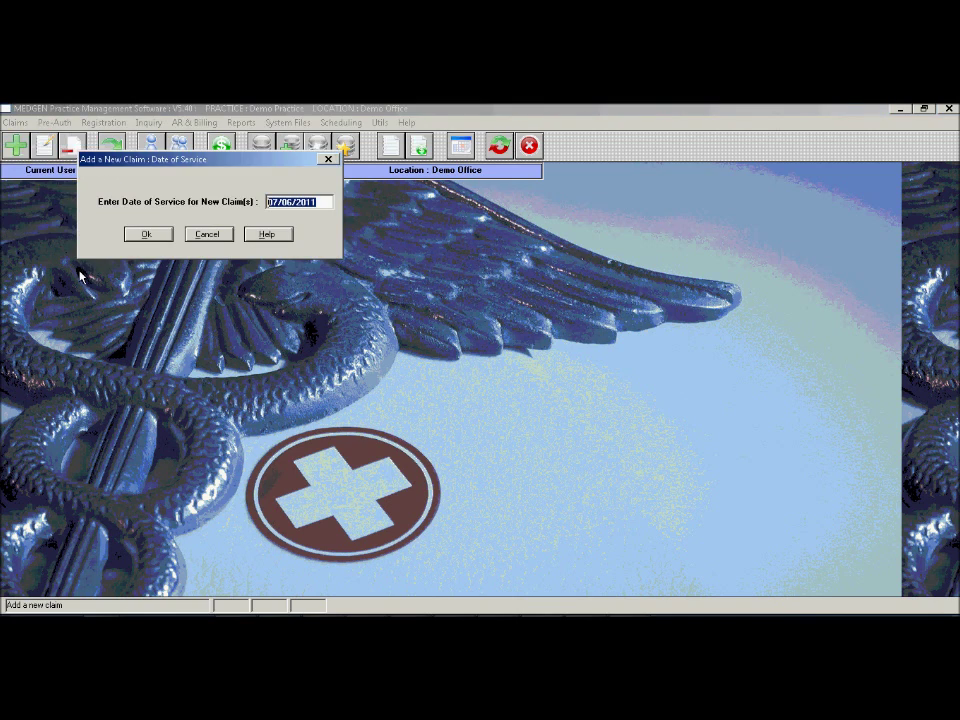
{"action": "key", "text": "Return"}
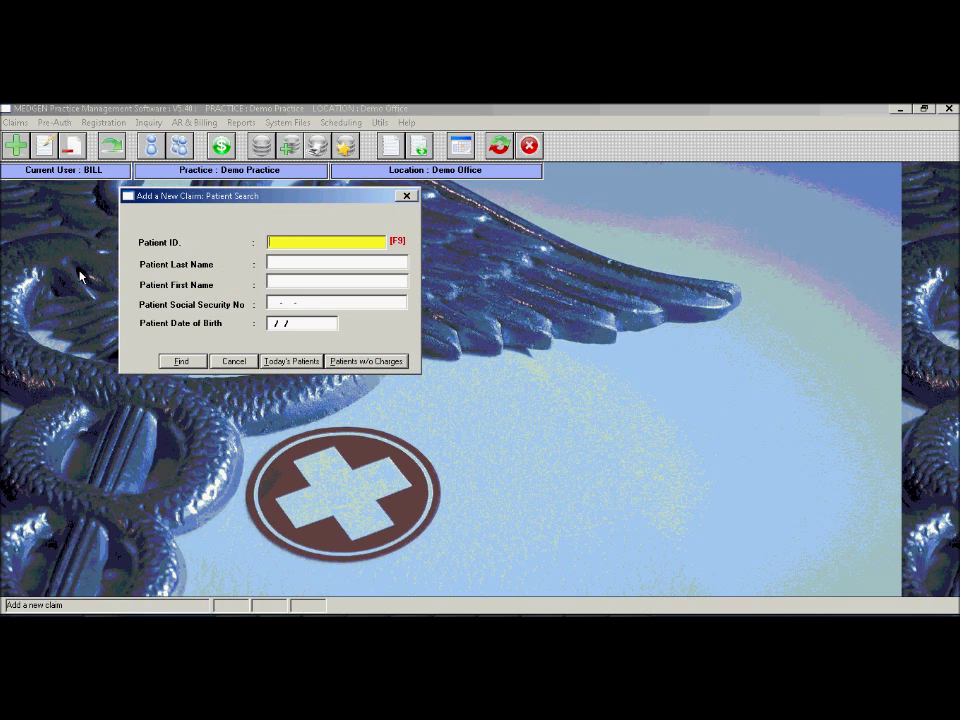
- Pick the second patient matching the last-name search and continue past comments and insurance
{"action": "key", "text": "Tab"}
{"action": "type", "text": "DEBLASIO"}
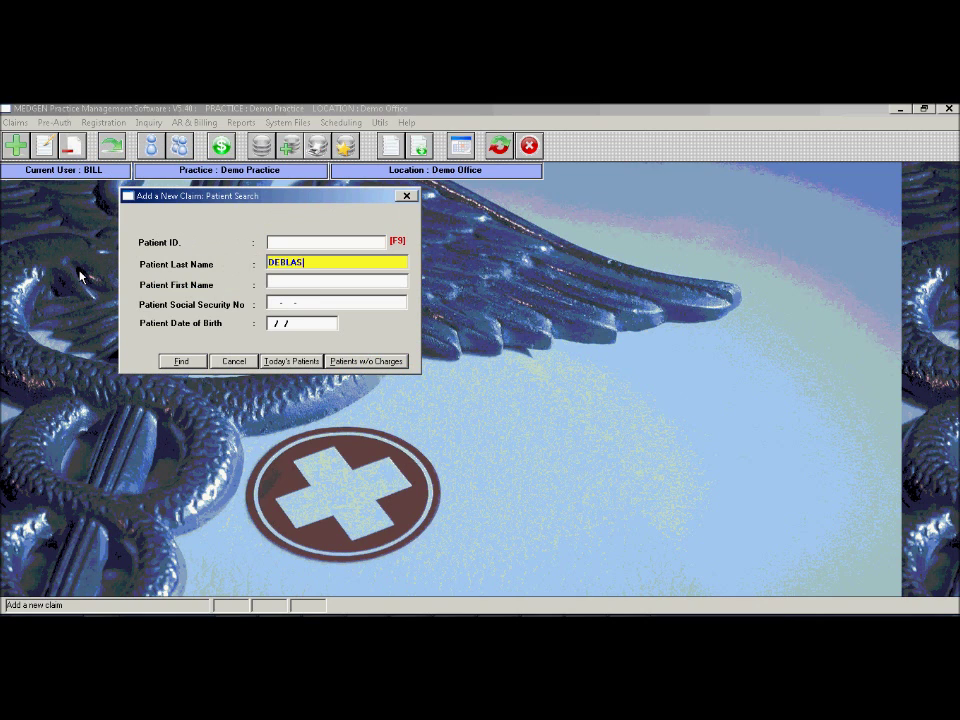
{"action": "key", "text": "Return"}
{"action": "key", "text": "Down"}
{"action": "key", "text": "Down"}
{"action": "key", "text": "Return"}
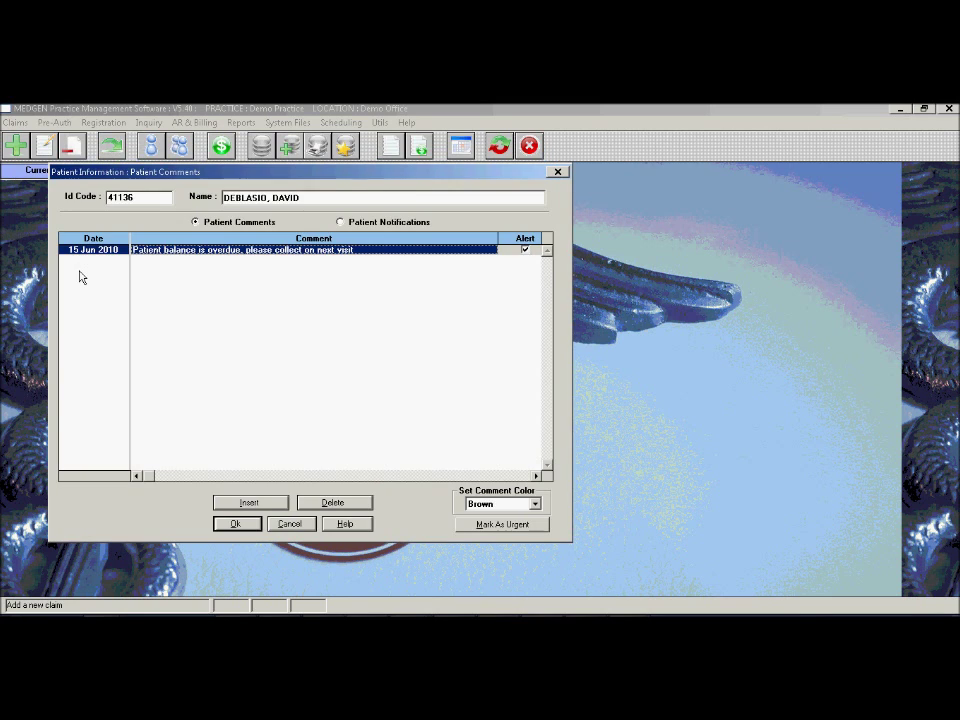
{"action": "key", "text": "Return"}
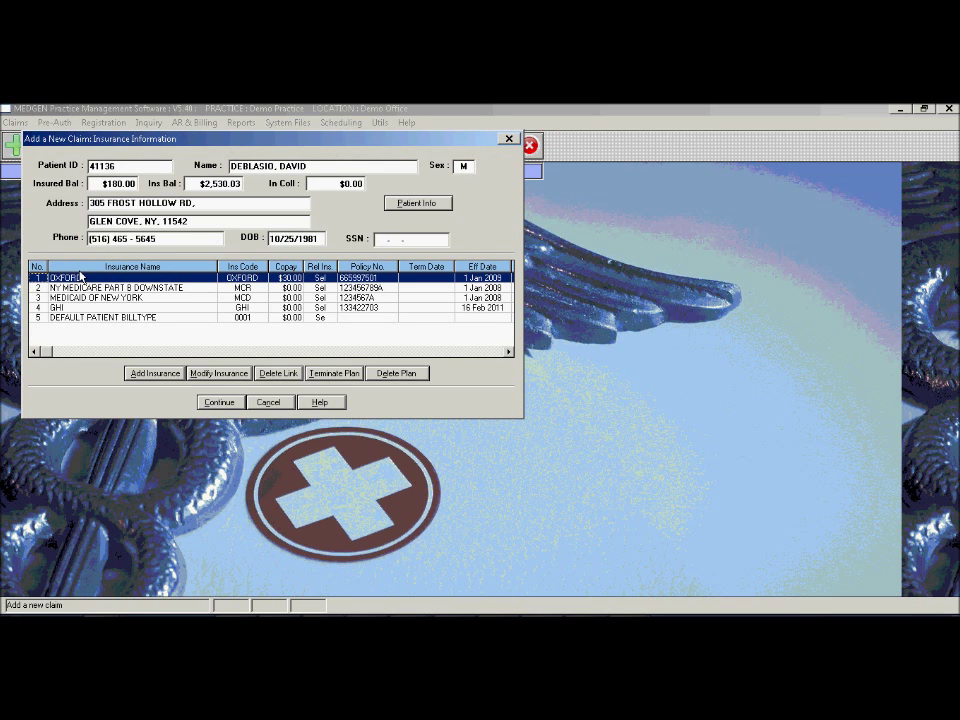
{"action": "key", "text": "Return"}
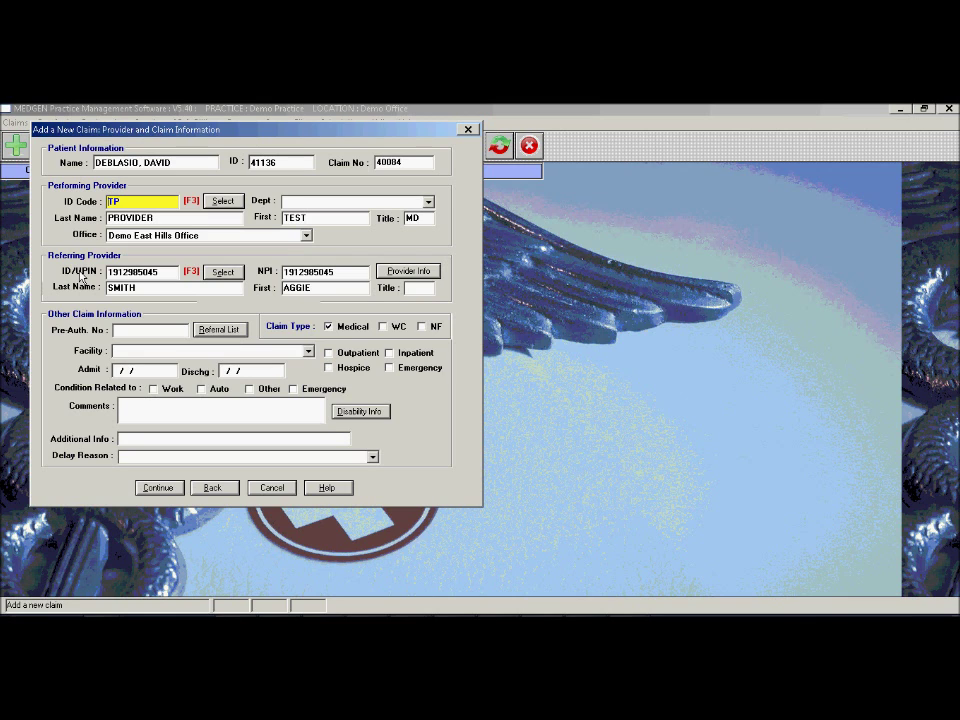
- Add diagnoses 401.0 Hypertension, Malignant and 601.0 Acute Prostatitis to the claim
{"action": "key", "text": "Return"}
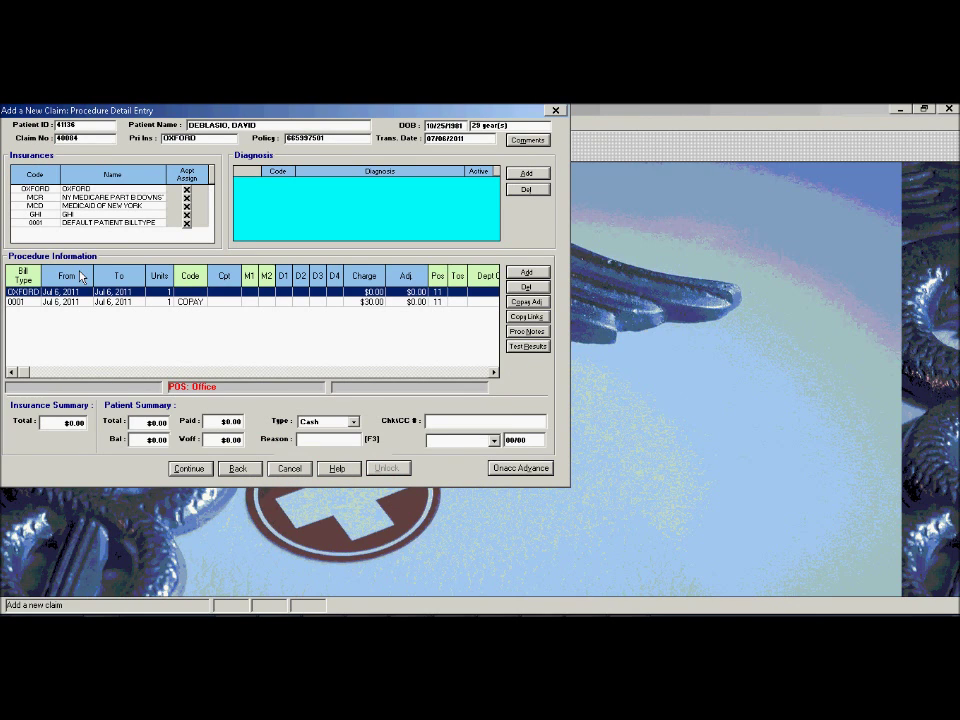
{"action": "type", "text": "401"}
{"action": "key", "text": "Return"}
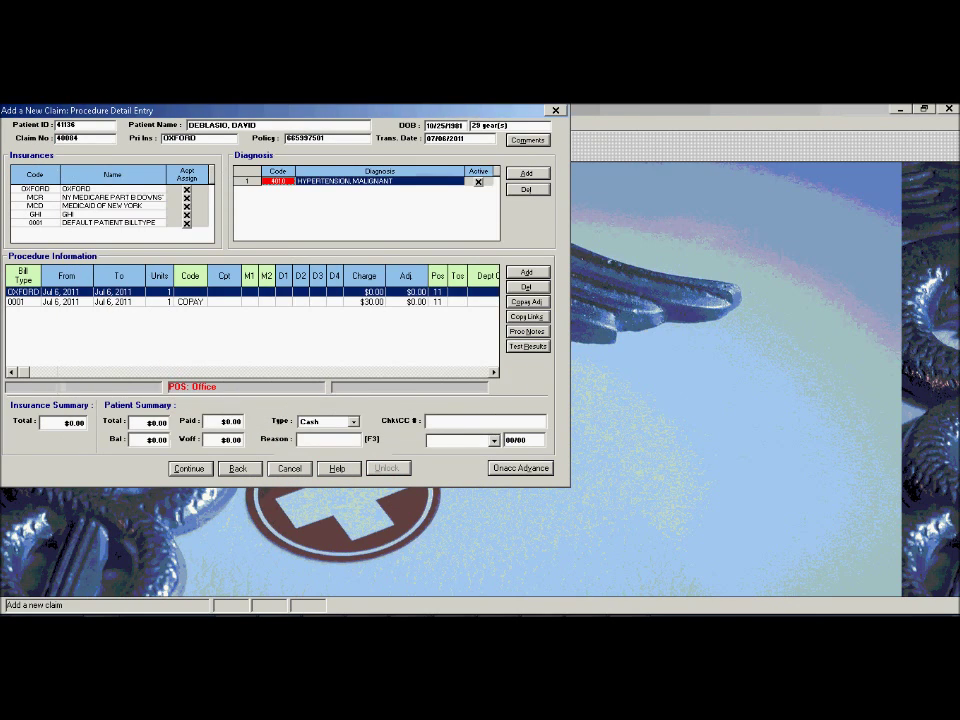
{"action": "key", "text": "alt+a"}
{"action": "type", "text": "601"}
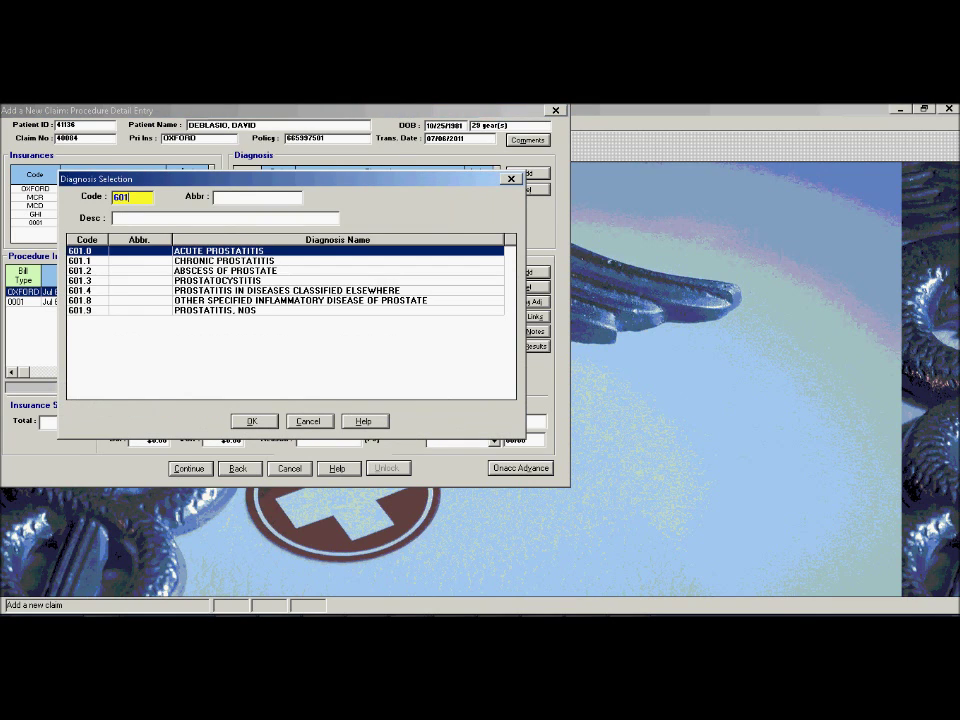
{"action": "key", "text": "Return"}
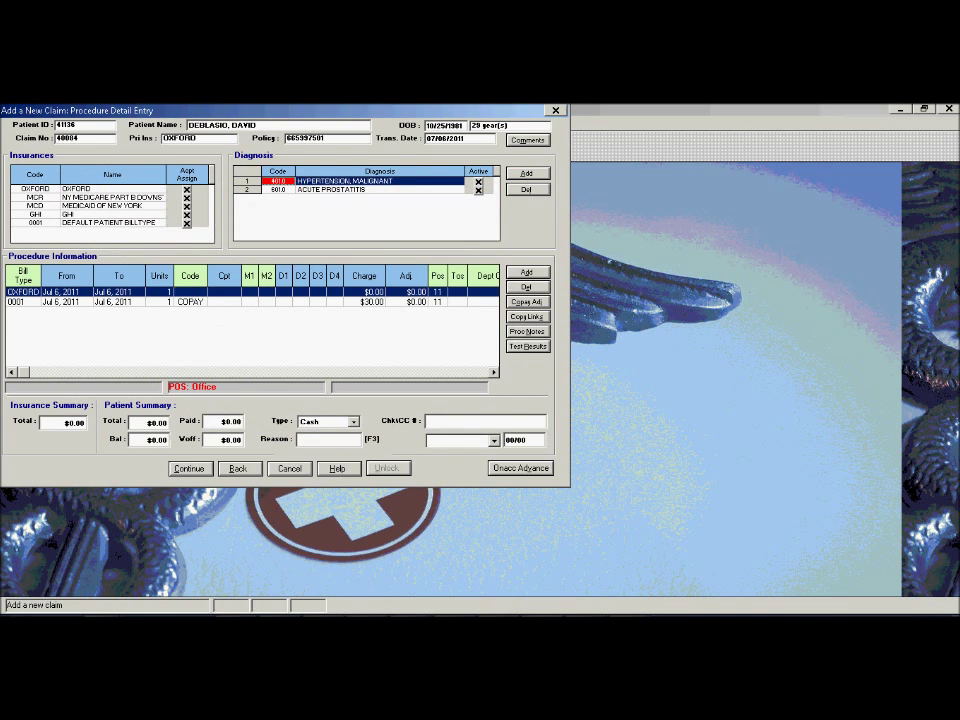
- Enter procedure 99212 with diagnosis pointers D1=1 and D2=2
{"action": "left_click", "coordinate": [190, 291]}
{"action": "type", "text": "99212"}
{"action": "key", "text": "Tab"}
{"action": "key", "text": "Tab"}
{"action": "key", "text": "Tab"}
{"action": "key", "text": "Tab"}
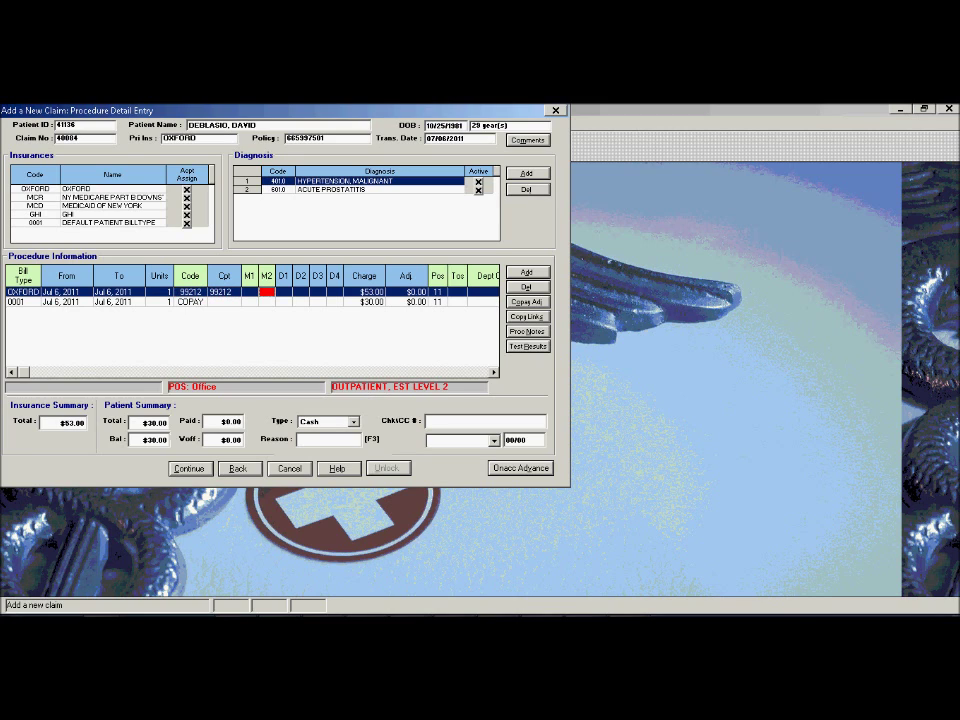
{"action": "type", "text": "1"}
{"action": "key", "text": "Tab"}
{"action": "type", "text": "2"}
{"action": "key", "text": "Tab"}
- Record a $30.00 patient payment in the Paid field
{"action": "left_click", "coordinate": [222, 421]}
{"action": "type", "text": "30"}
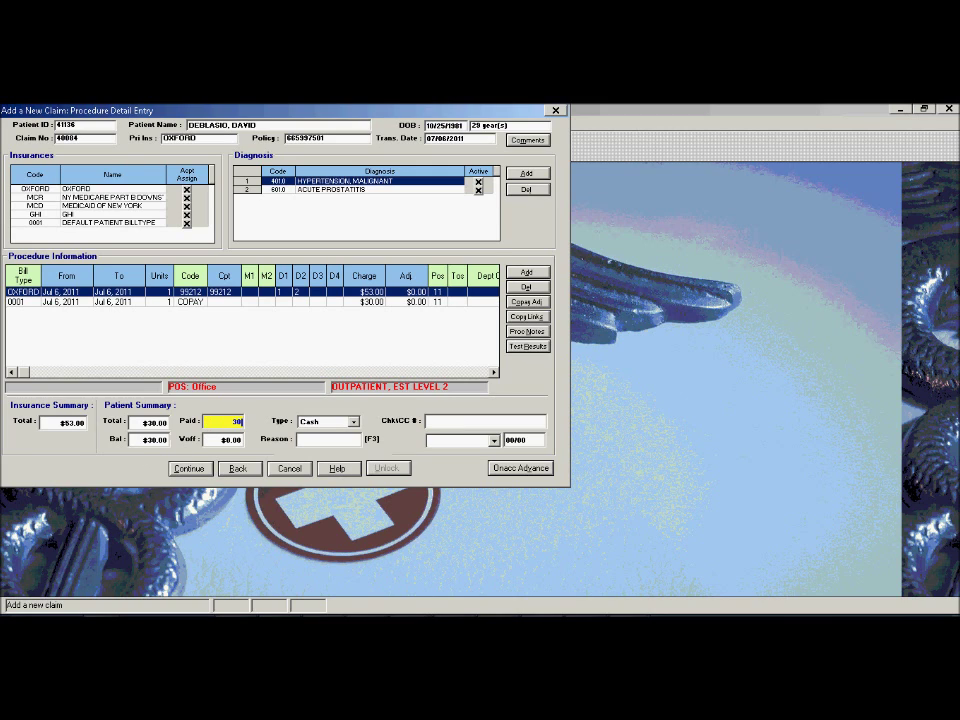
{"action": "key", "text": "Tab"}
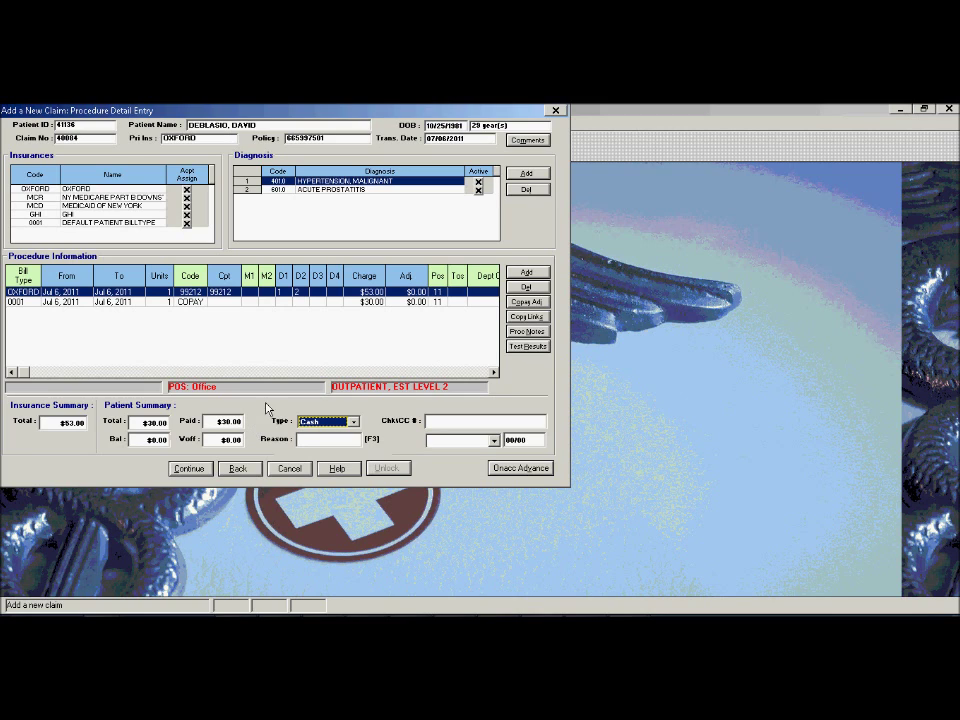
- Add venipuncture 36415 and, after the missing-diagnosis error, link it to the first diagnosis
{"action": "left_click", "coordinate": [524, 273]}
{"action": "type", "text": "36415"}
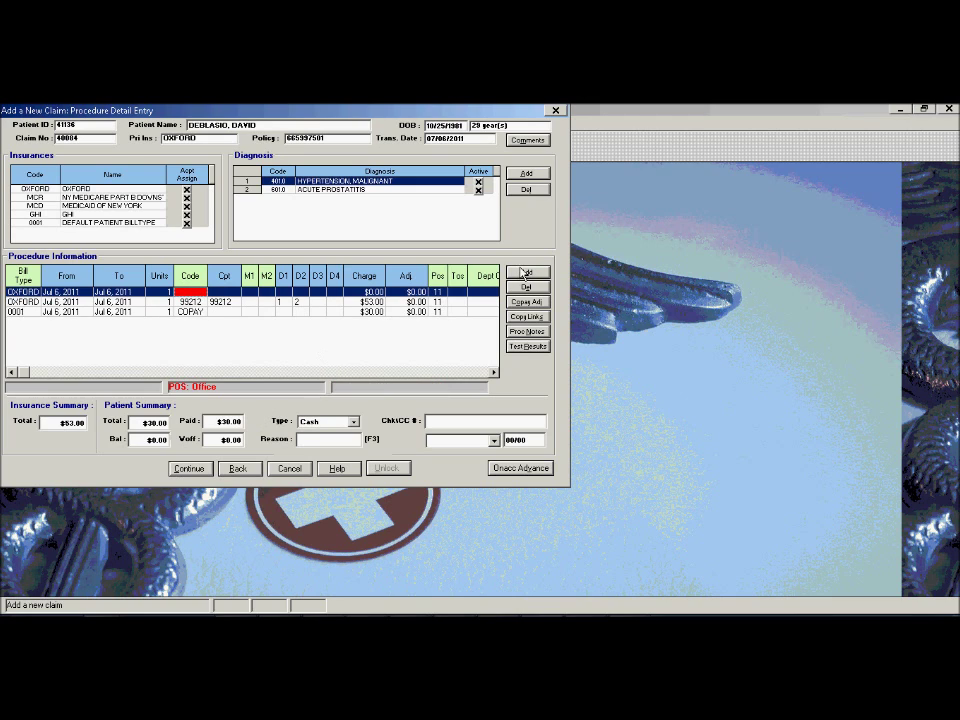
{"action": "key", "text": "Tab"}
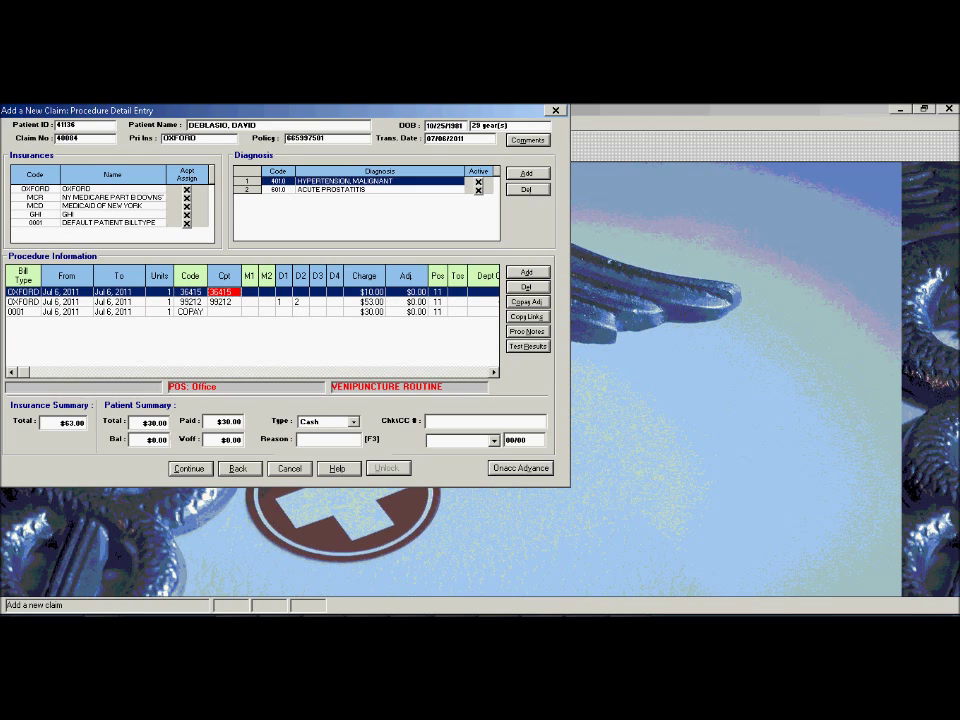
{"action": "left_click", "coordinate": [524, 273]}
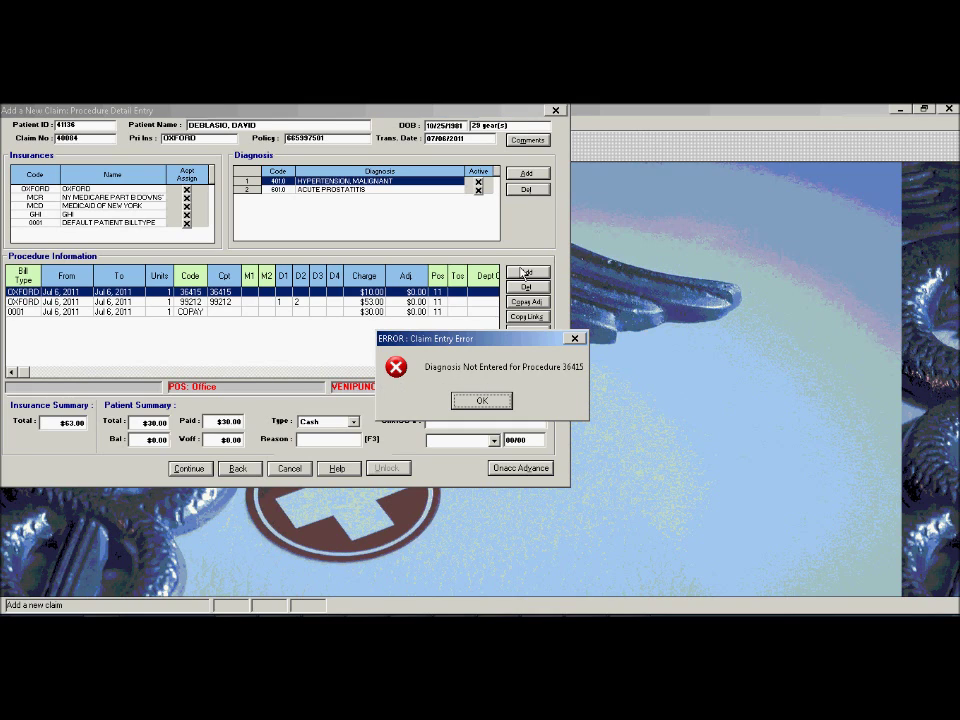
{"action": "left_click", "coordinate": [484, 401]}
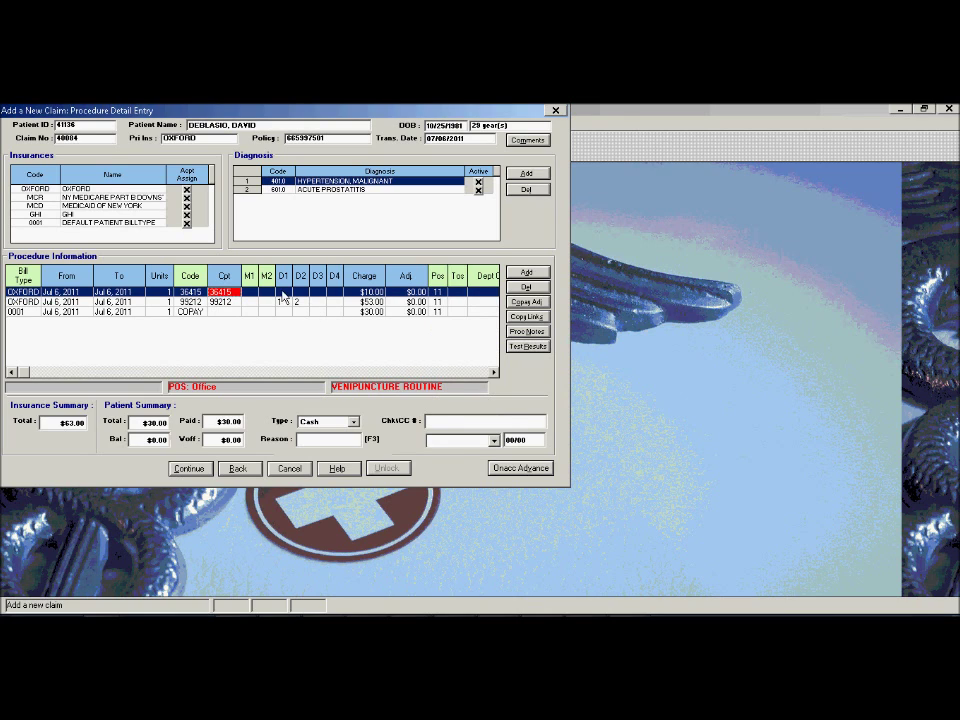
{"action": "type", "text": "1"}
{"action": "type", "text": "2"}
- Finish the claim's procedure entry and open the 07/06/2011 super bill
{"action": "left_click", "coordinate": [189, 467]}
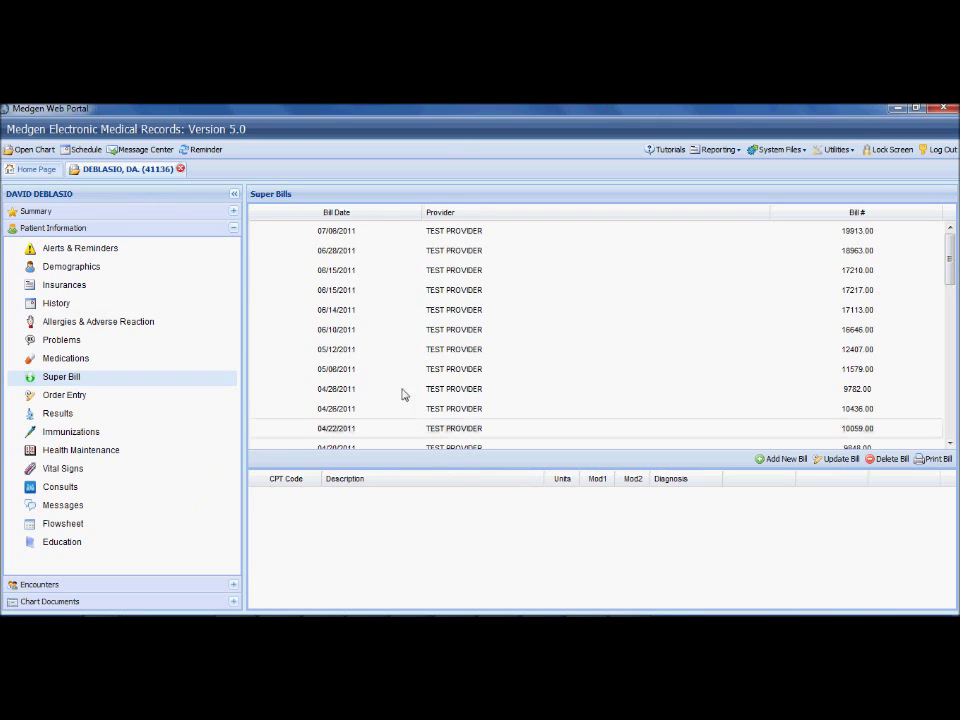
{"action": "left_click", "coordinate": [458, 238]}
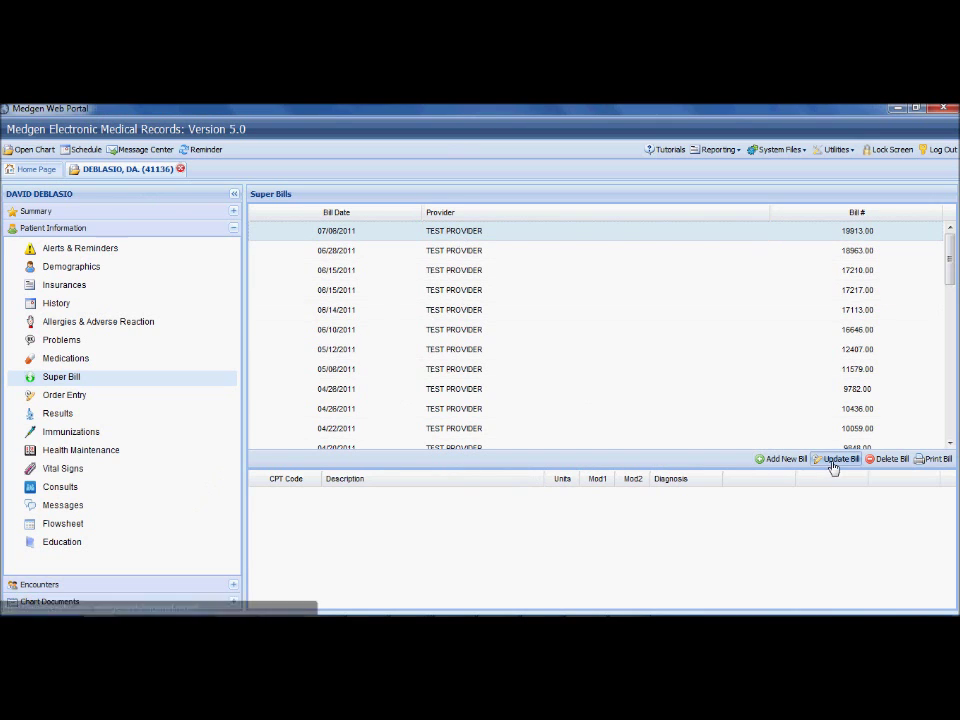
{"action": "double_click", "coordinate": [312, 298]}
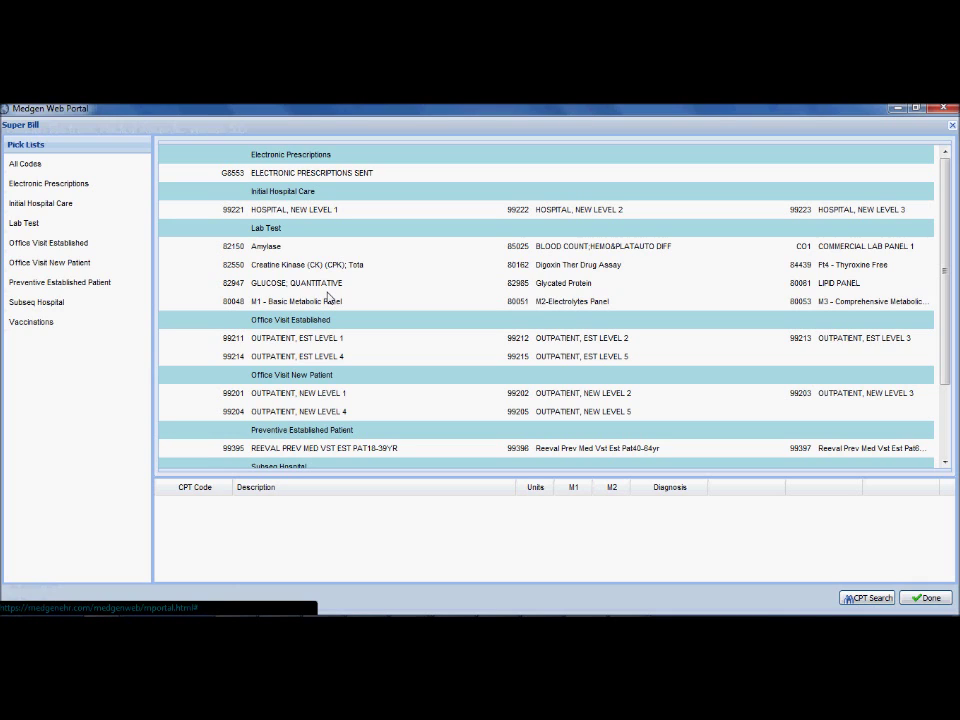
- Add 99213 and G8553, each linked to 789.07 Abdominal Pain, and save the super bill
{"action": "left_click", "coordinate": [780, 339]}
{"action": "left_click", "coordinate": [752, 381]}
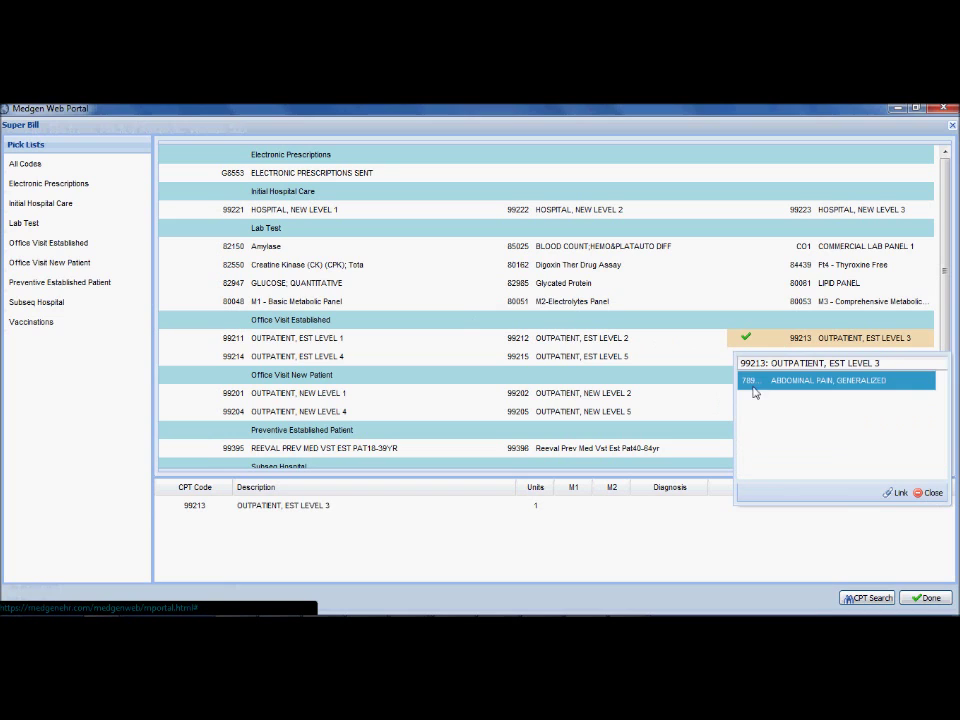
{"action": "left_click", "coordinate": [897, 493]}
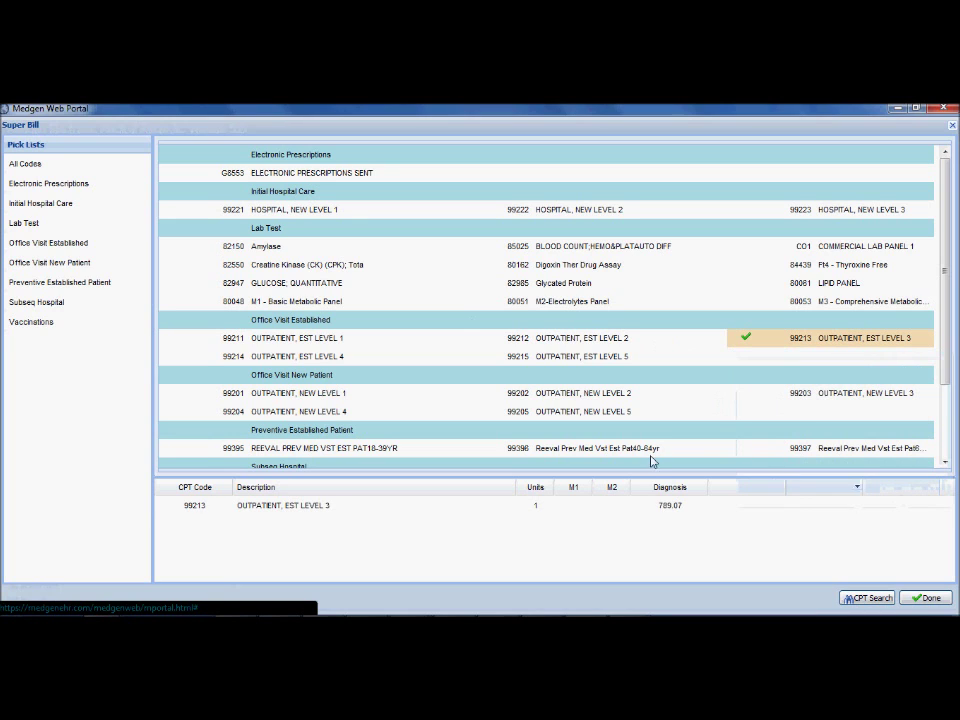
{"action": "left_click", "coordinate": [236, 176]}
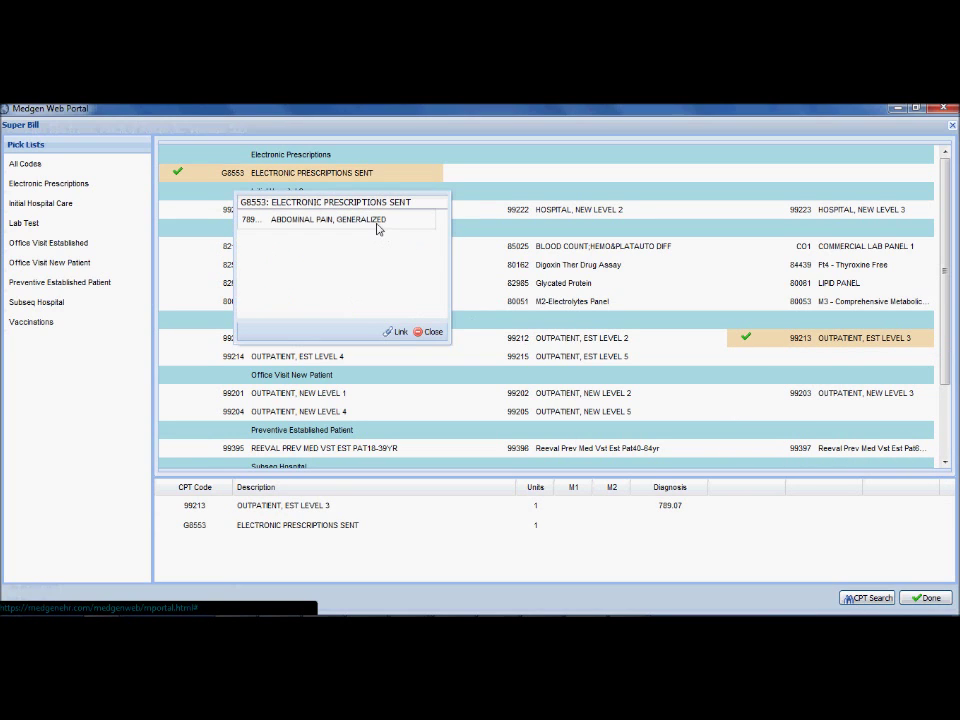
{"action": "left_click", "coordinate": [377, 220]}
{"action": "left_click", "coordinate": [398, 332]}
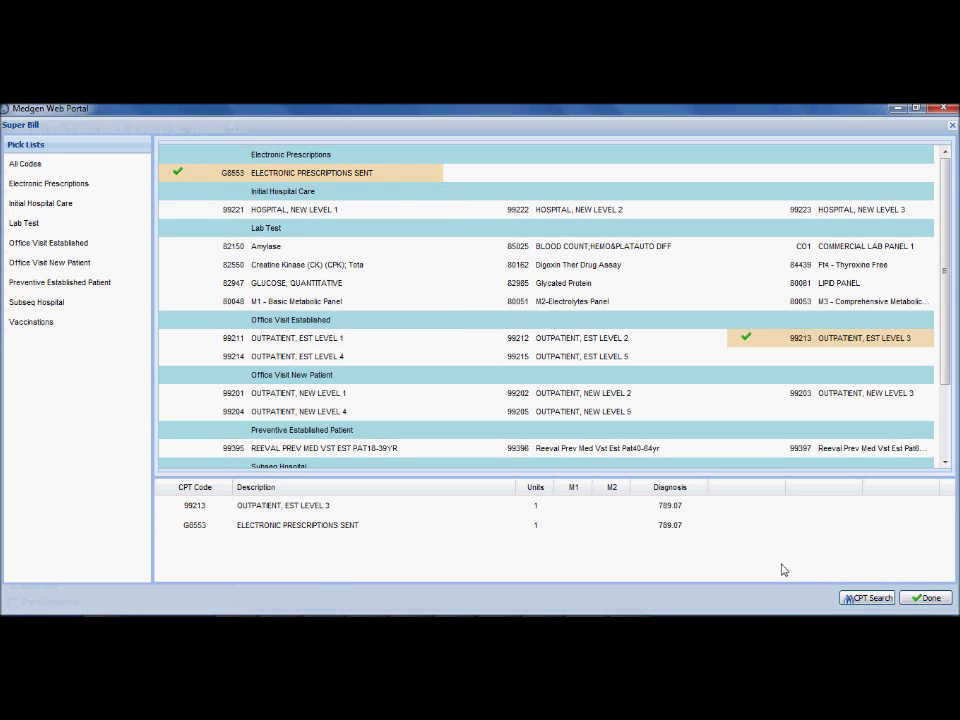
{"action": "left_click", "coordinate": [914, 597]}
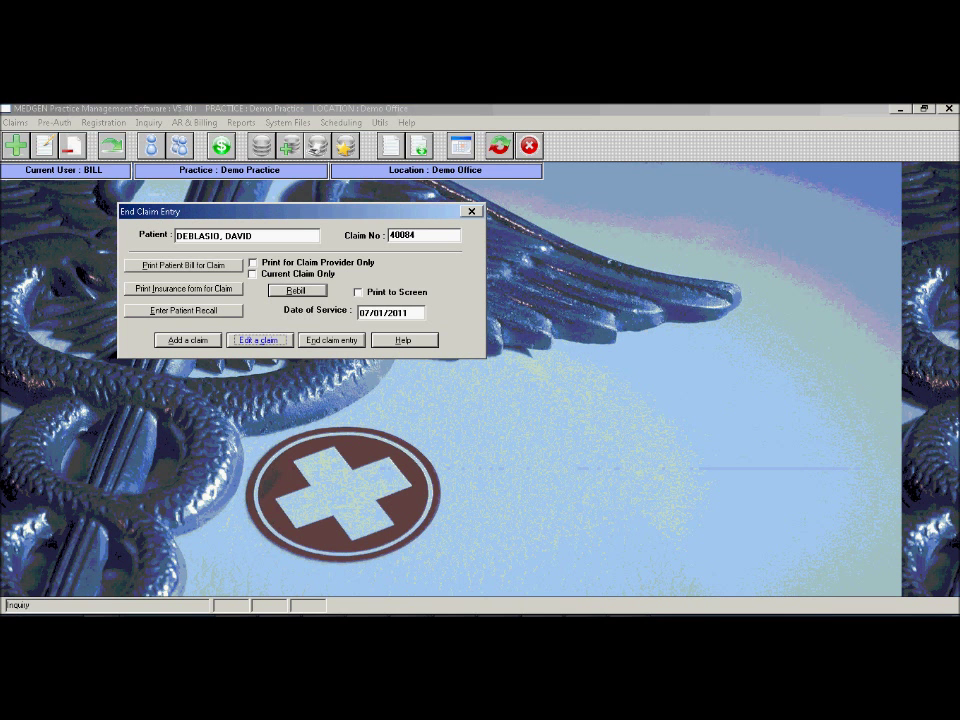
- Process the 6 Jul 2011 encounter for the practice into a claim, with Edit Claim(s) ticked
{"action": "left_click", "coordinate": [328, 339]}
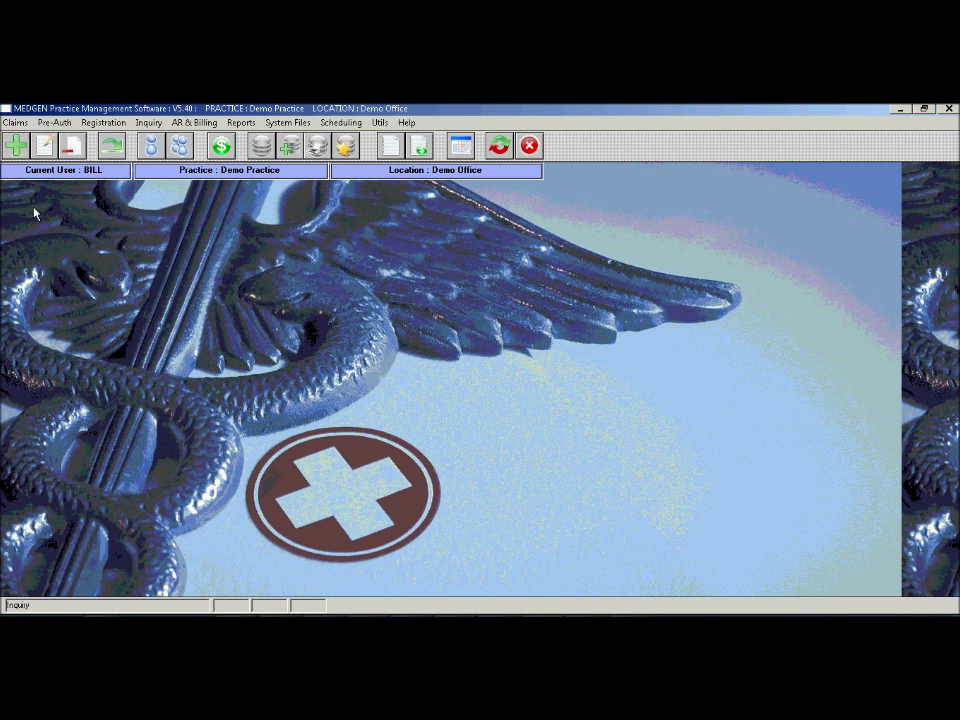
{"action": "left_click", "coordinate": [15, 122]}
{"action": "mouse_move", "coordinate": [50, 185]}
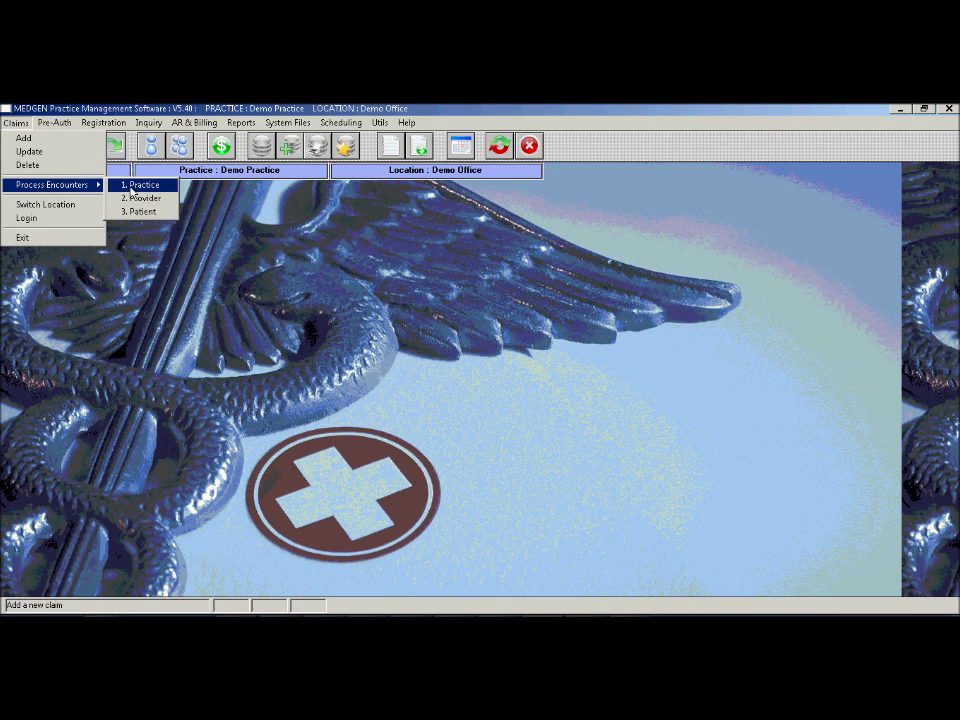
{"action": "left_click", "coordinate": [130, 185]}
{"action": "left_click_drag", "start_coordinate": [557, 230], "coordinate": [566, 414]}
{"action": "left_click", "coordinate": [257, 386]}
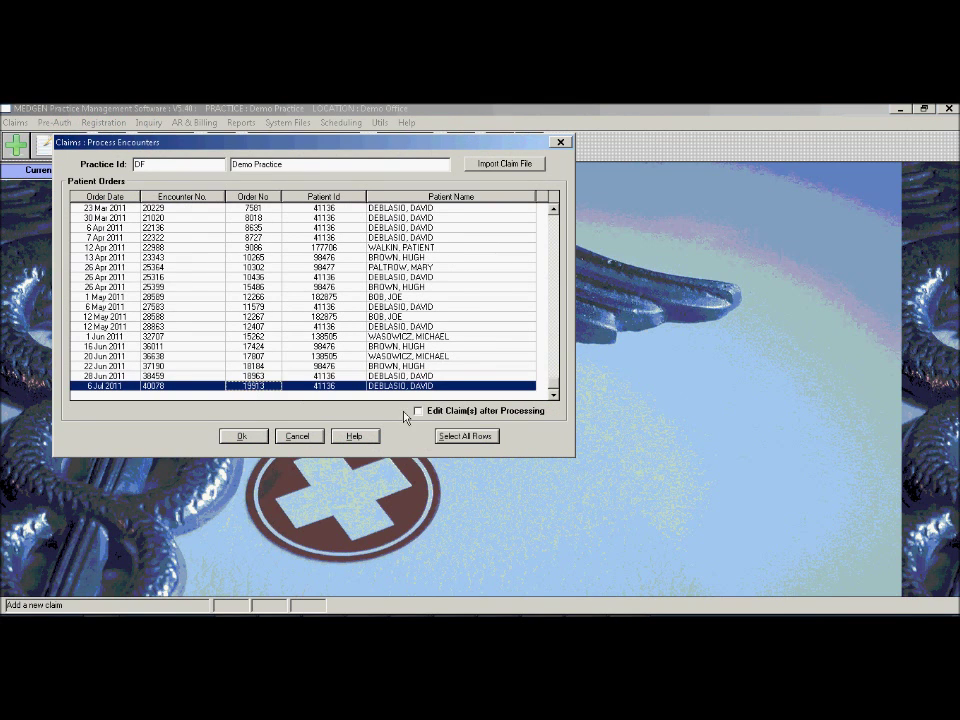
{"action": "left_click", "coordinate": [418, 411]}
{"action": "left_click", "coordinate": [243, 436]}
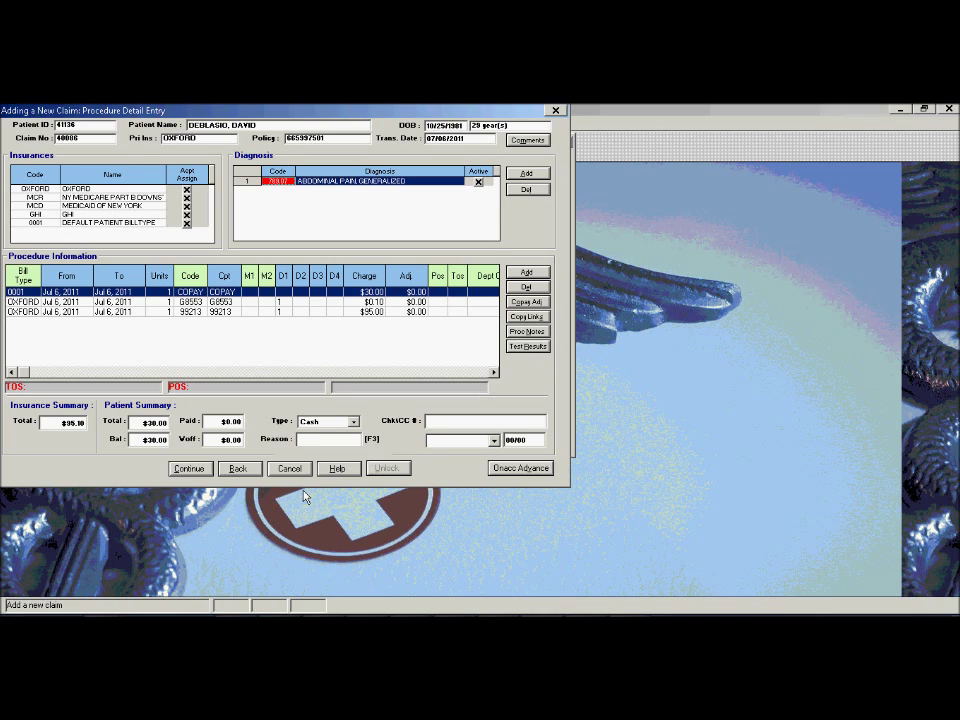
- Enter $30 as the paid copay and finish editing the claim
{"action": "left_click", "coordinate": [224, 422]}
{"action": "type", "text": "30"}
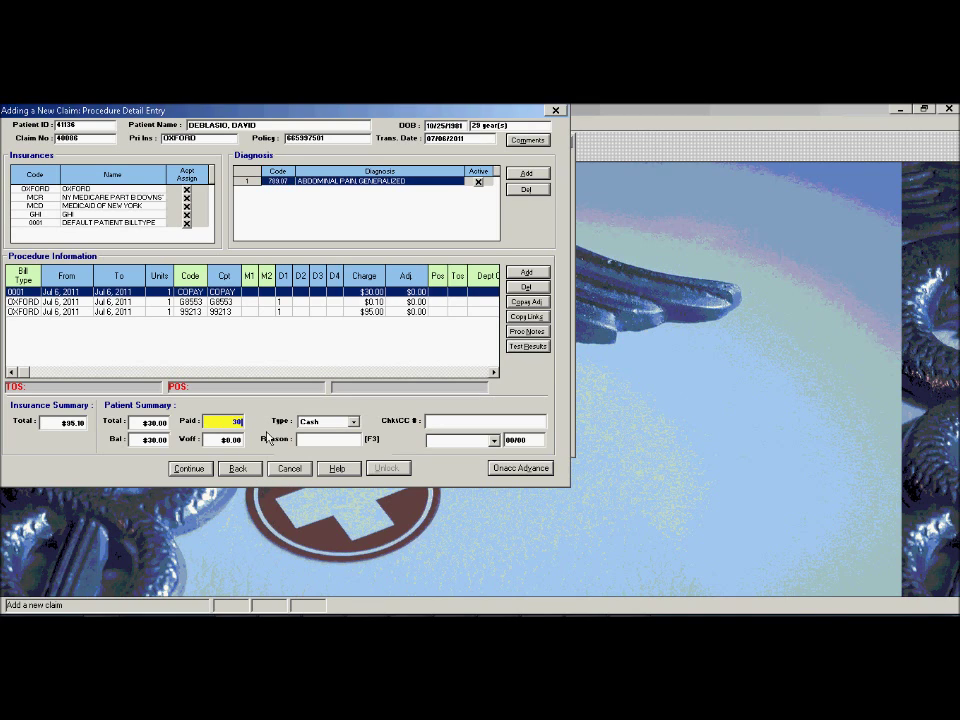
{"action": "key", "text": "Tab"}
{"action": "left_click", "coordinate": [188, 468]}
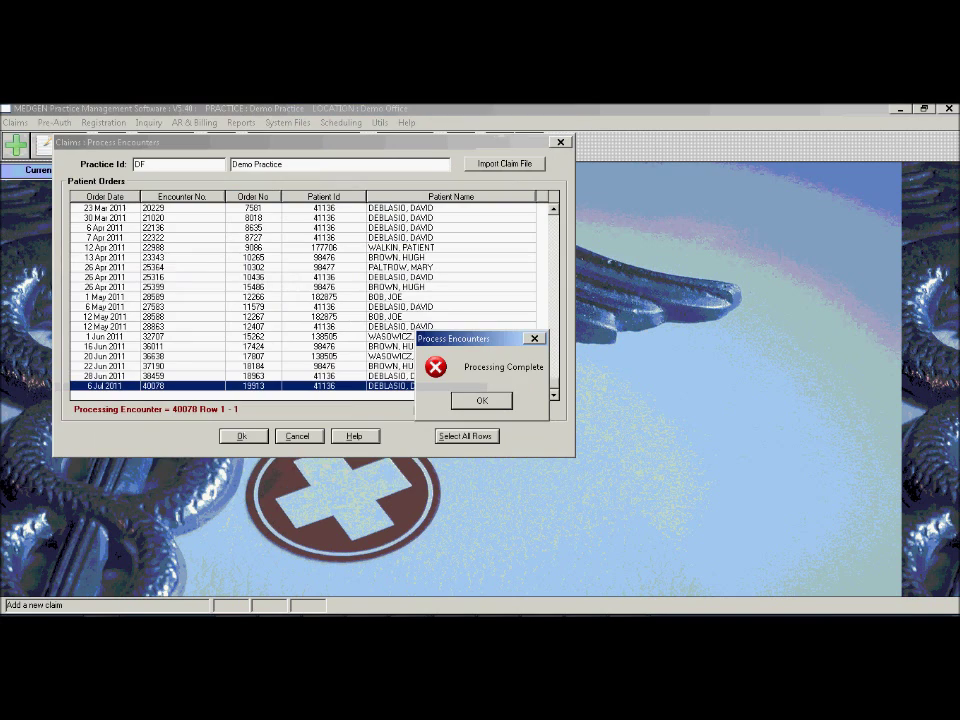
- Acknowledge processing complete, then close the statement preview, Selective Billing and End Claim Entry
{"action": "left_click", "coordinate": [500, 405]}
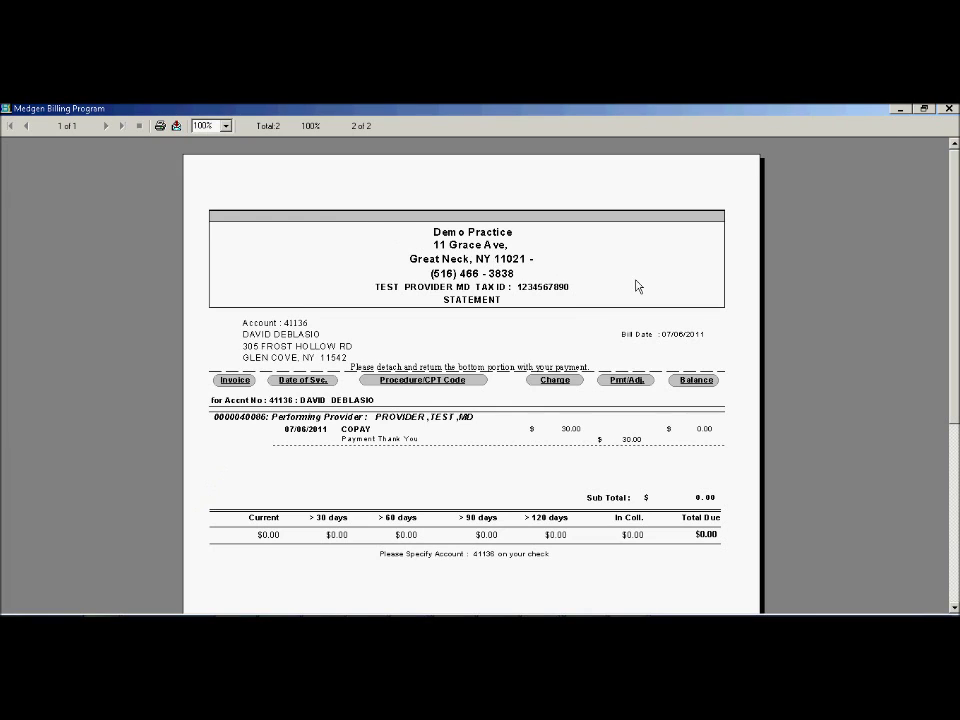
{"action": "left_click", "coordinate": [948, 108]}
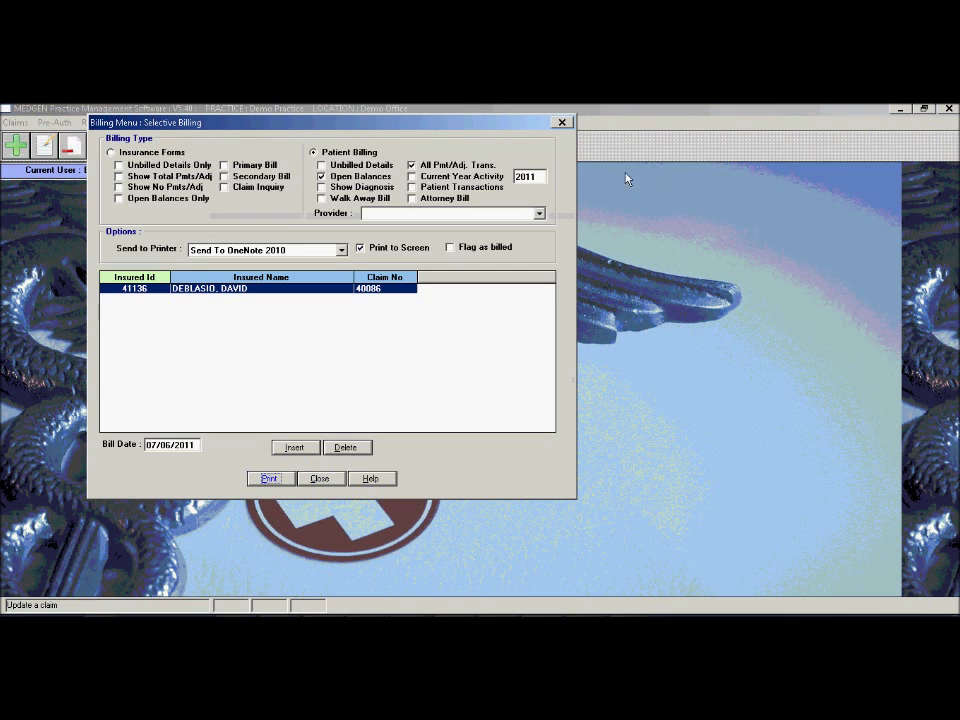
{"action": "left_click", "coordinate": [562, 122]}
{"action": "left_click", "coordinate": [333, 341]}
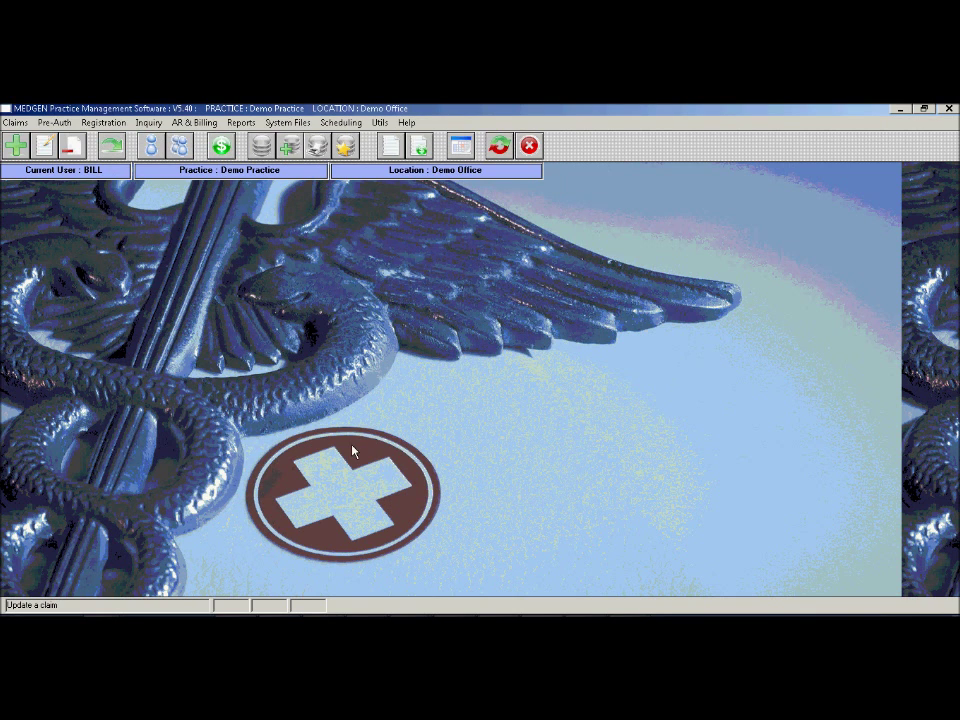
{"action": "left_click", "coordinate": [390, 146]}
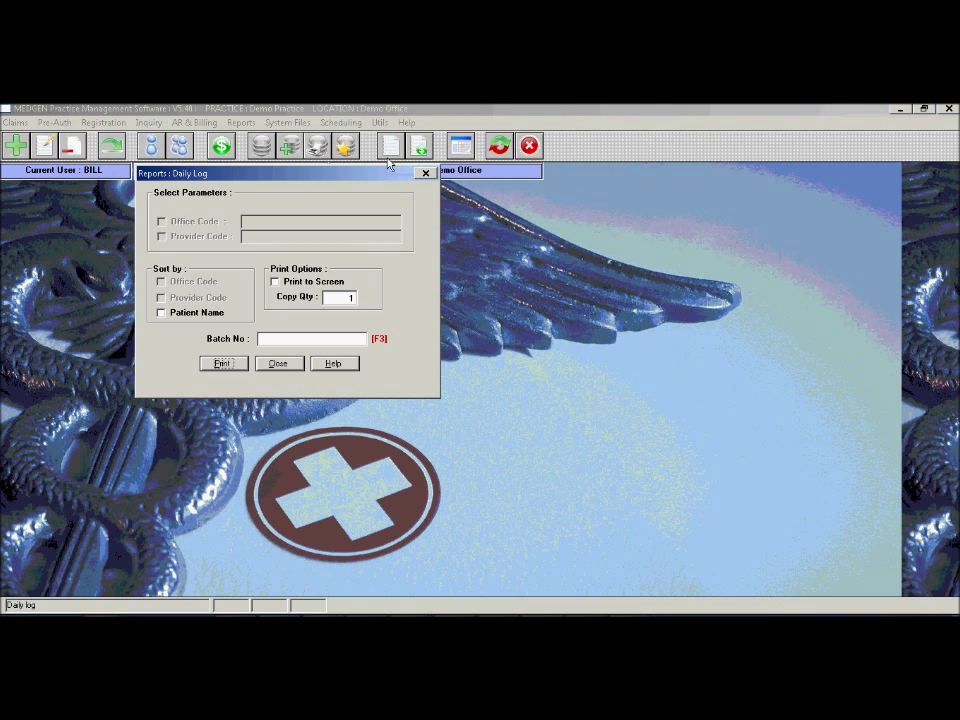
{"action": "left_click", "coordinate": [275, 283]}
{"action": "left_click", "coordinate": [232, 364]}
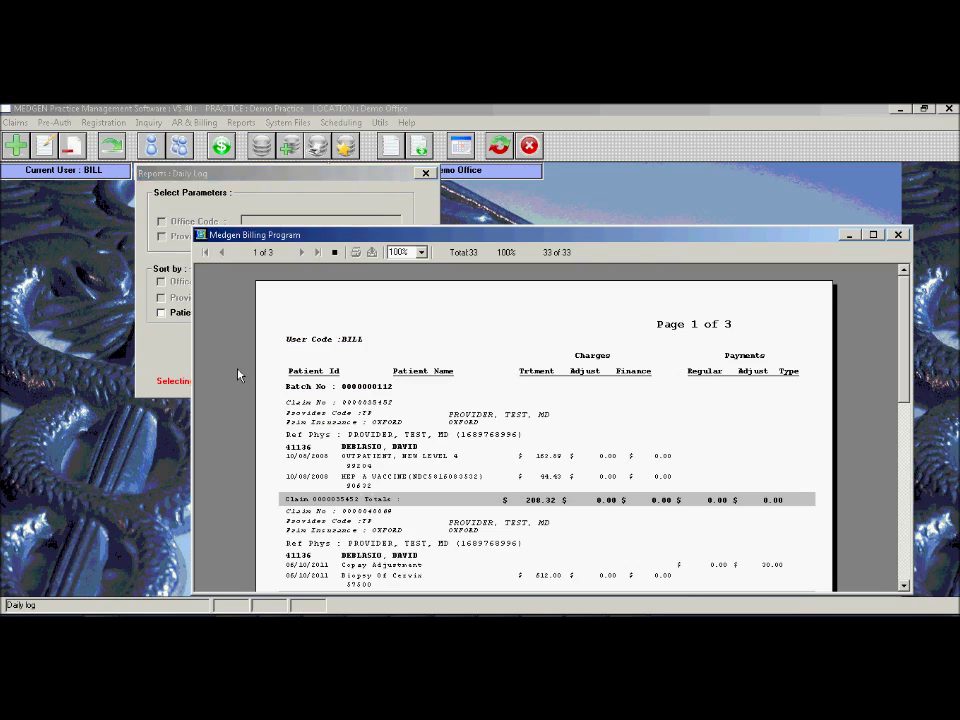
{"action": "double_click", "coordinate": [324, 235]}
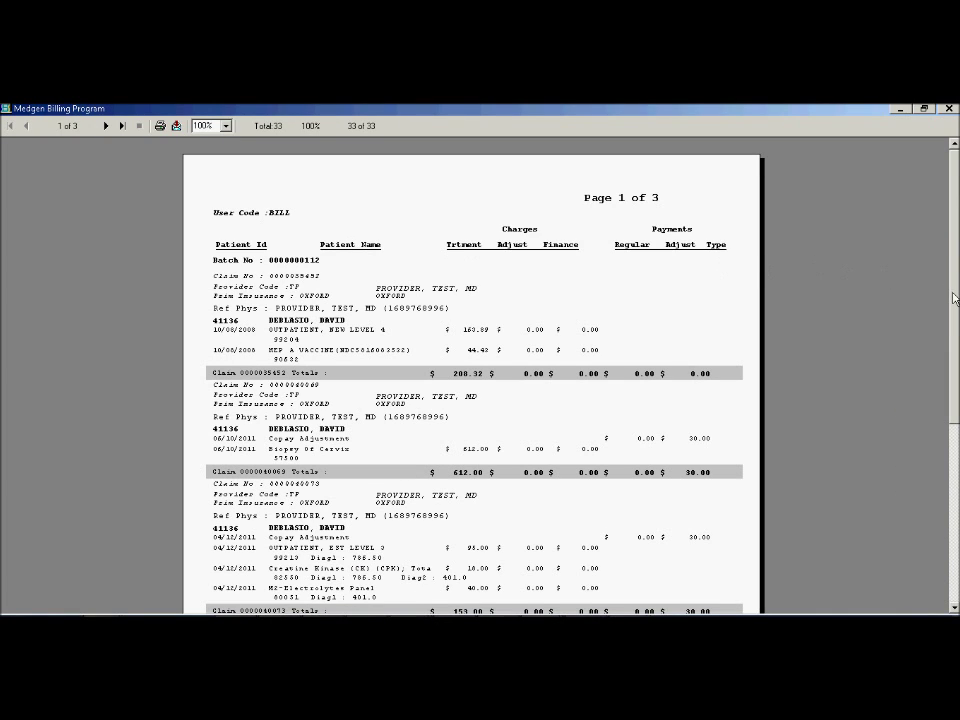
{"action": "left_click_drag", "start_coordinate": [949, 291], "coordinate": [928, 437]}
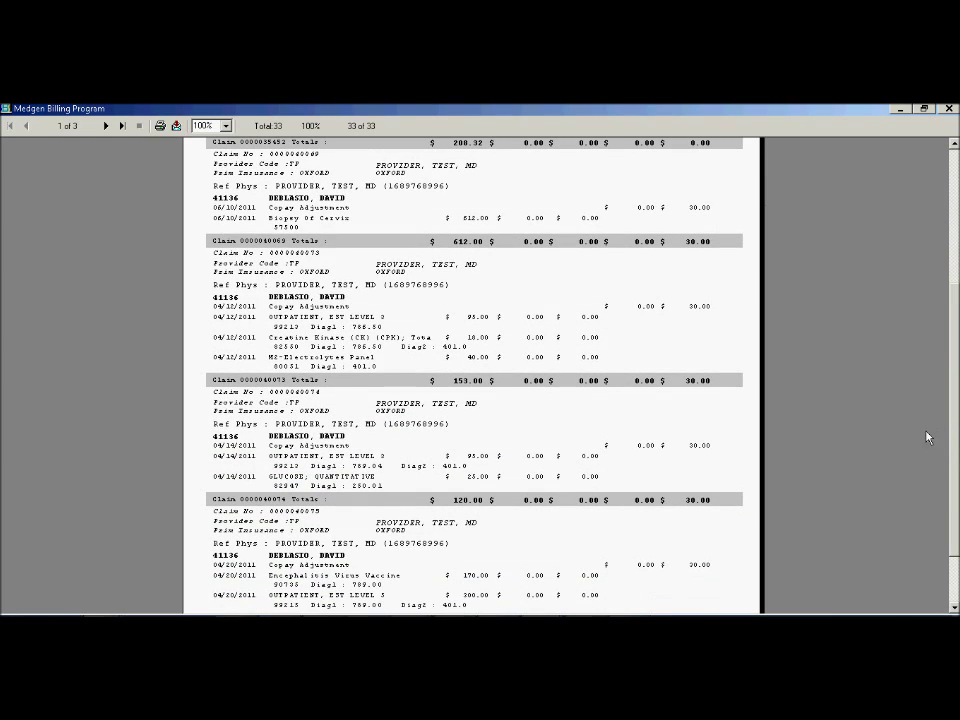
{"action": "left_click", "coordinate": [105, 126]}
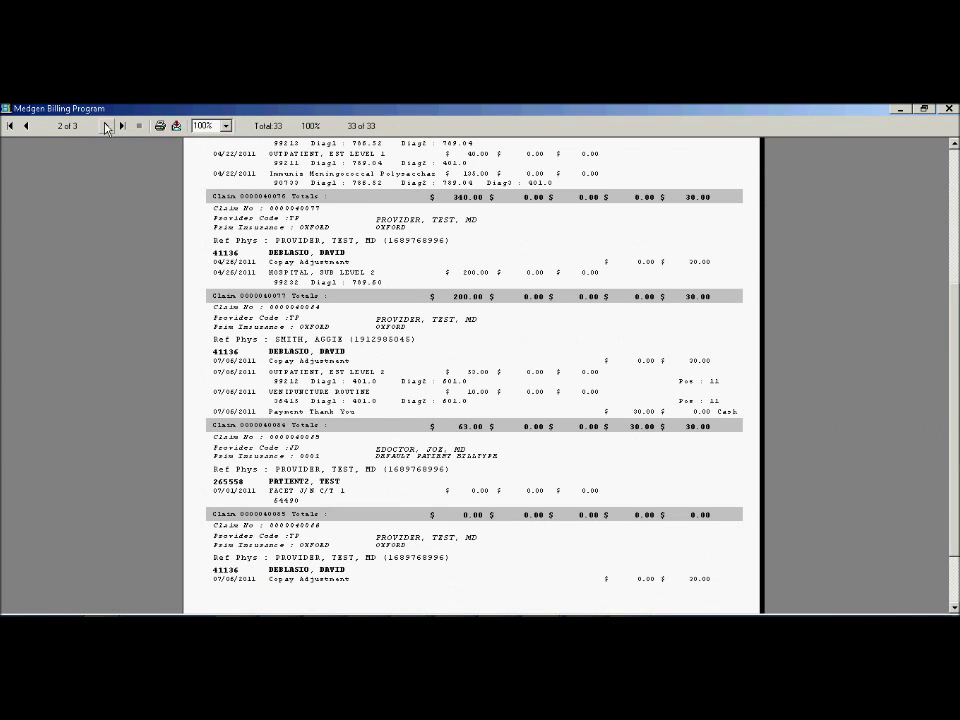
{"action": "left_click", "coordinate": [949, 108]}
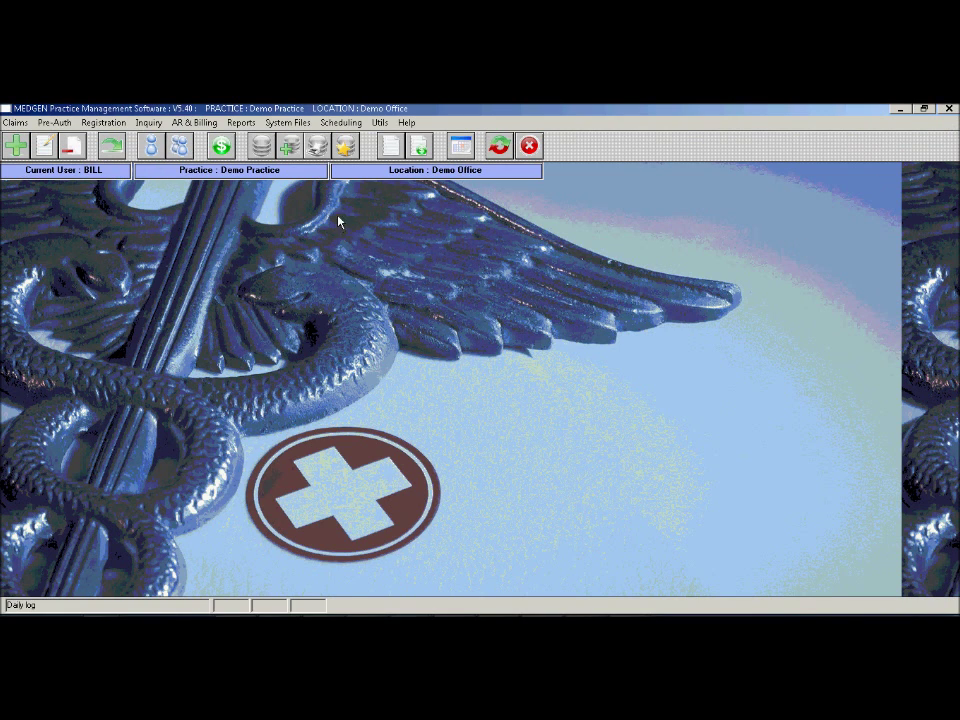
- Post batch 112, confirming the prompts, and close the now-empty batch list
{"action": "left_click", "coordinate": [345, 146]}
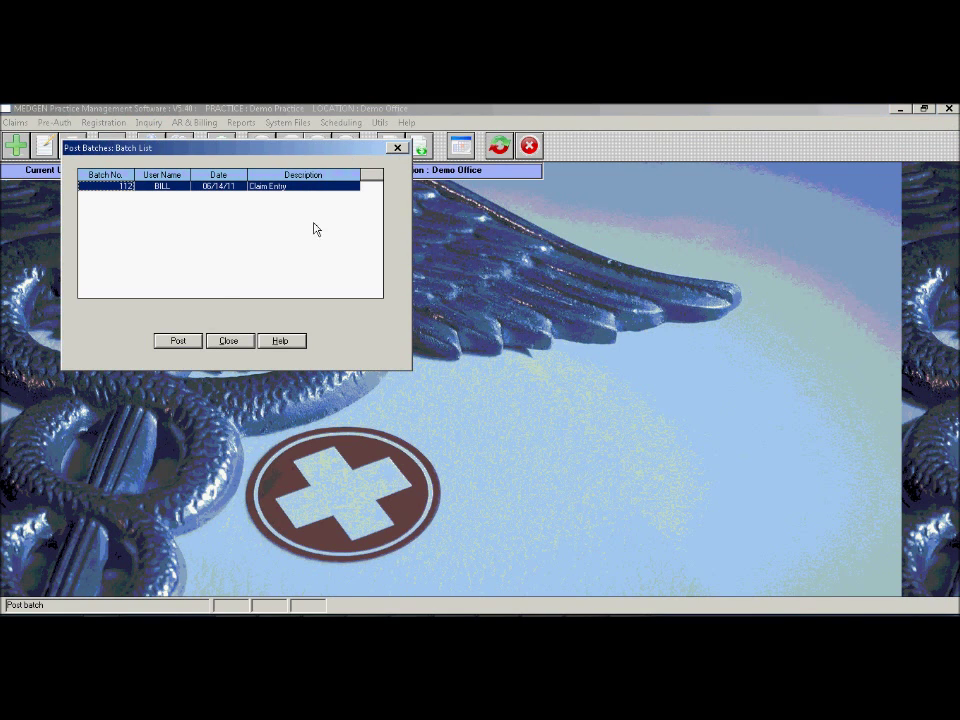
{"action": "left_click", "coordinate": [179, 342]}
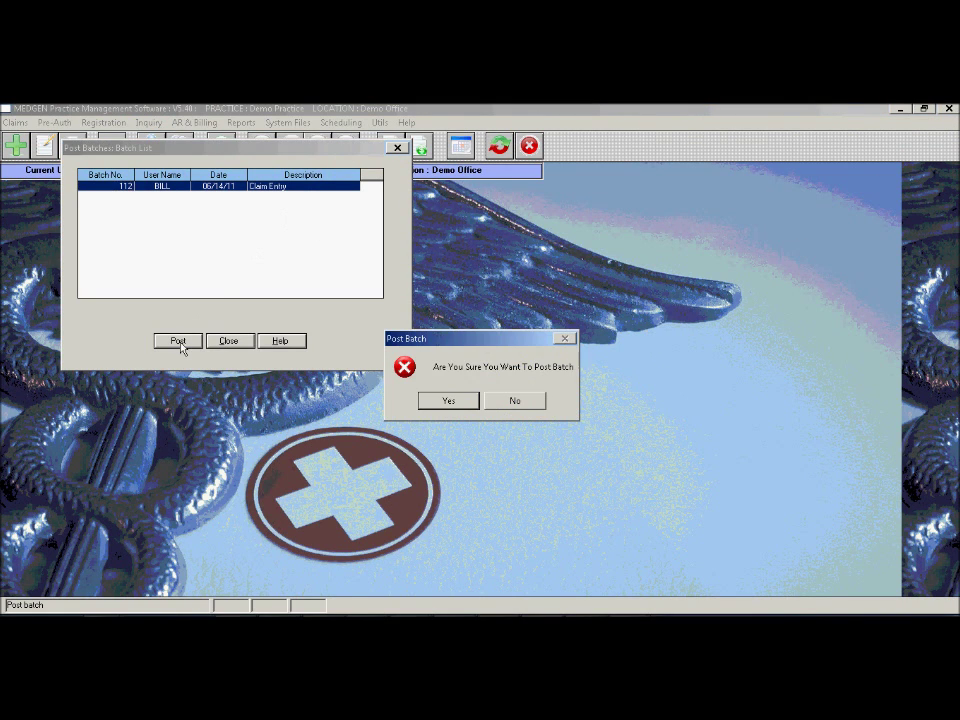
{"action": "left_click", "coordinate": [451, 404]}
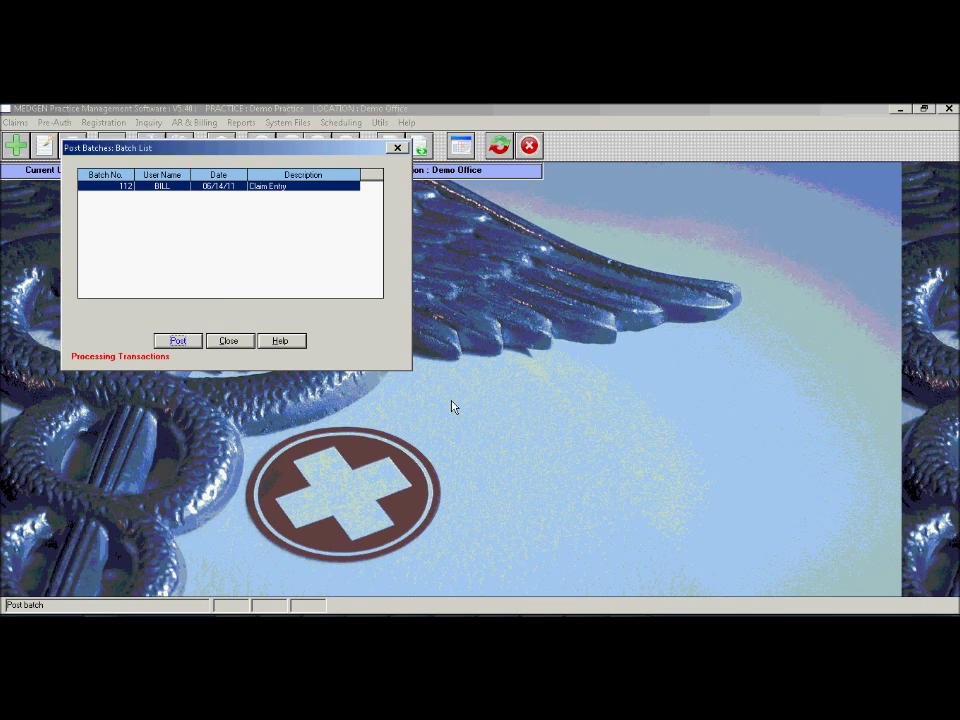
{"action": "left_click", "coordinate": [479, 401]}
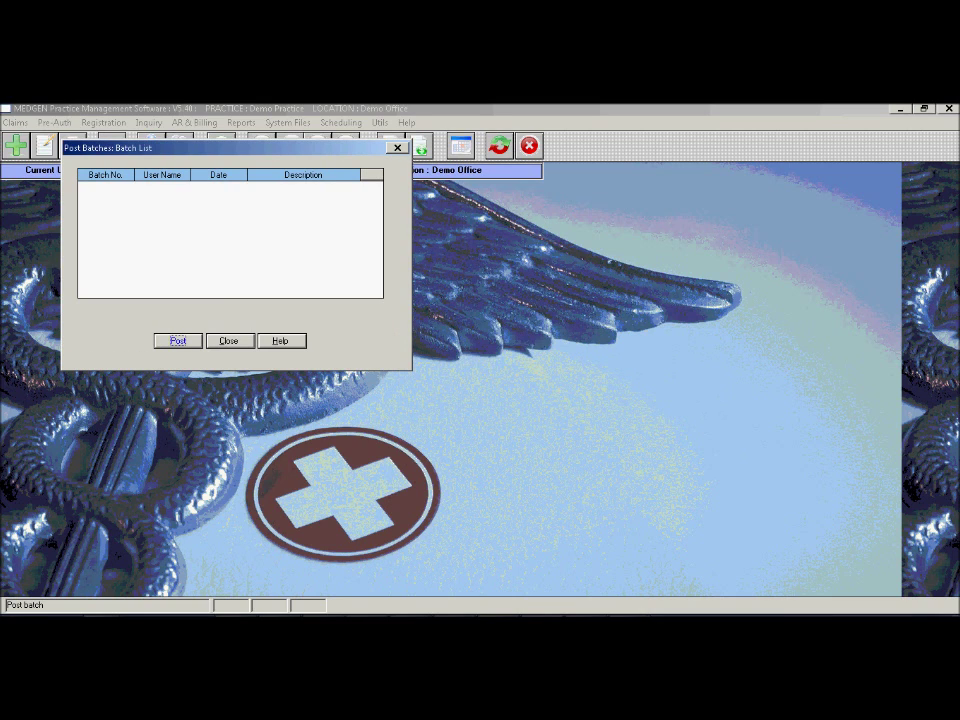
{"action": "key", "text": "Escape"}
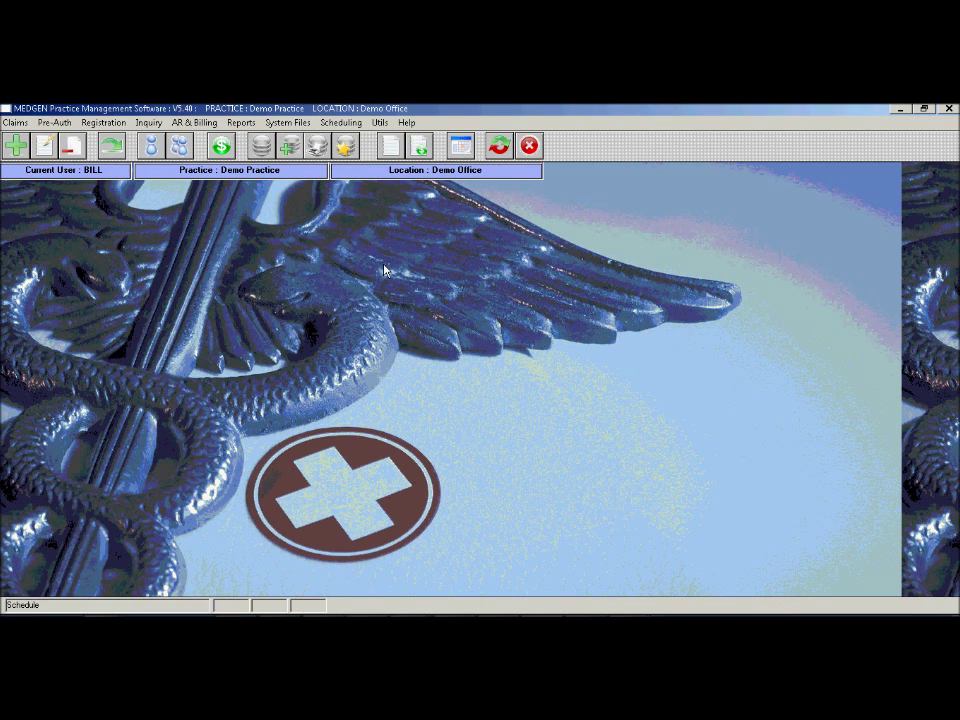
{"action": "left_click", "coordinate": [221, 145]}
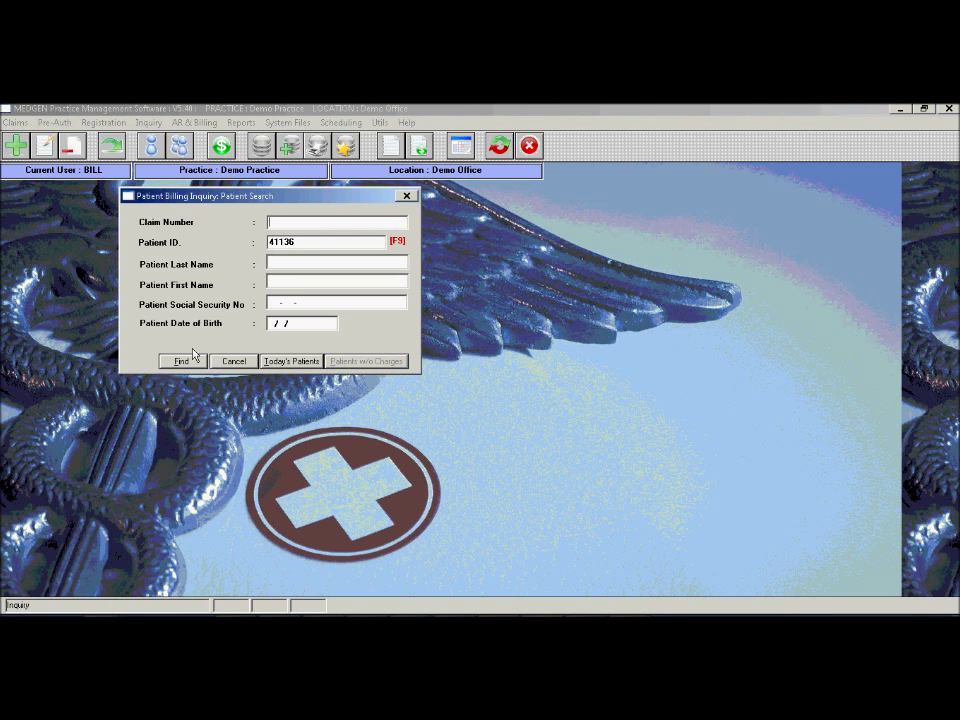
{"action": "left_click", "coordinate": [183, 360]}
{"action": "left_click", "coordinate": [233, 523]}
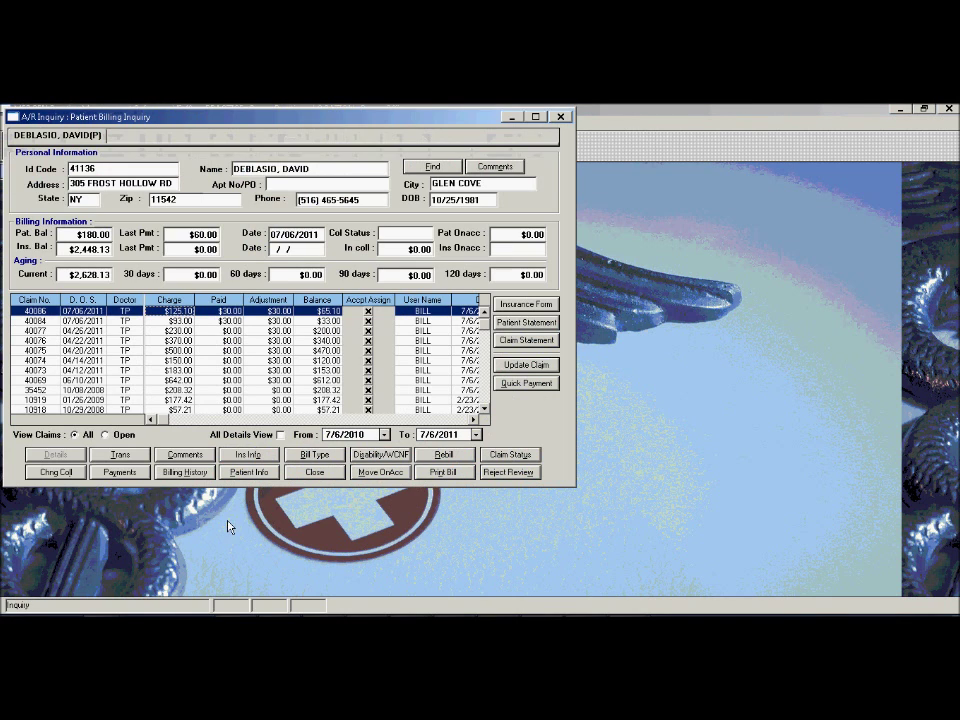
{"action": "left_click", "coordinate": [536, 116]}
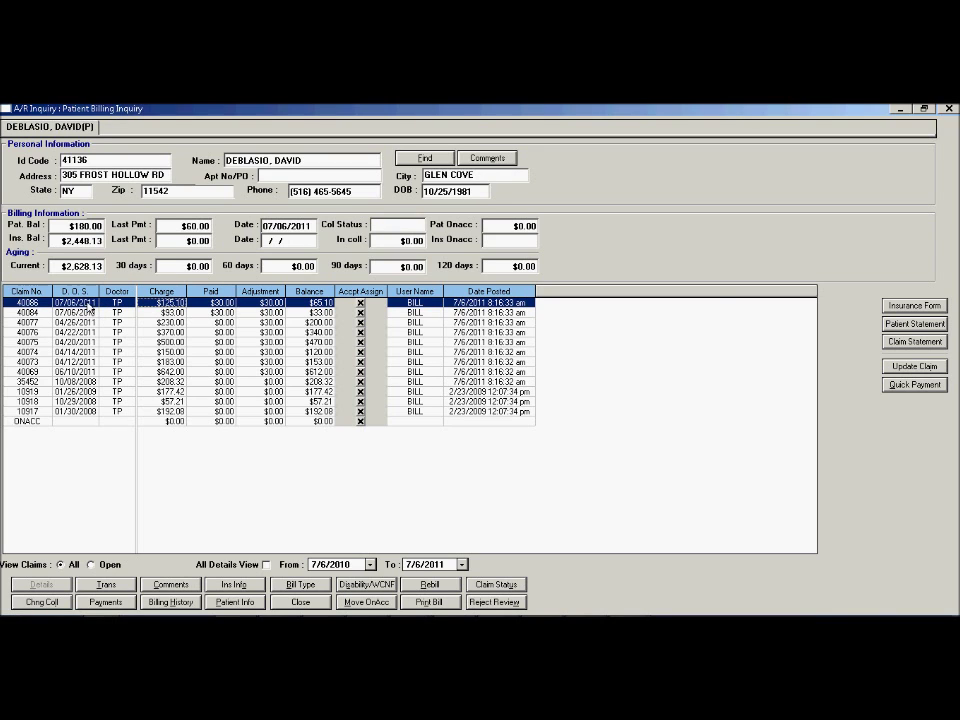
{"action": "double_click", "coordinate": [80, 302]}
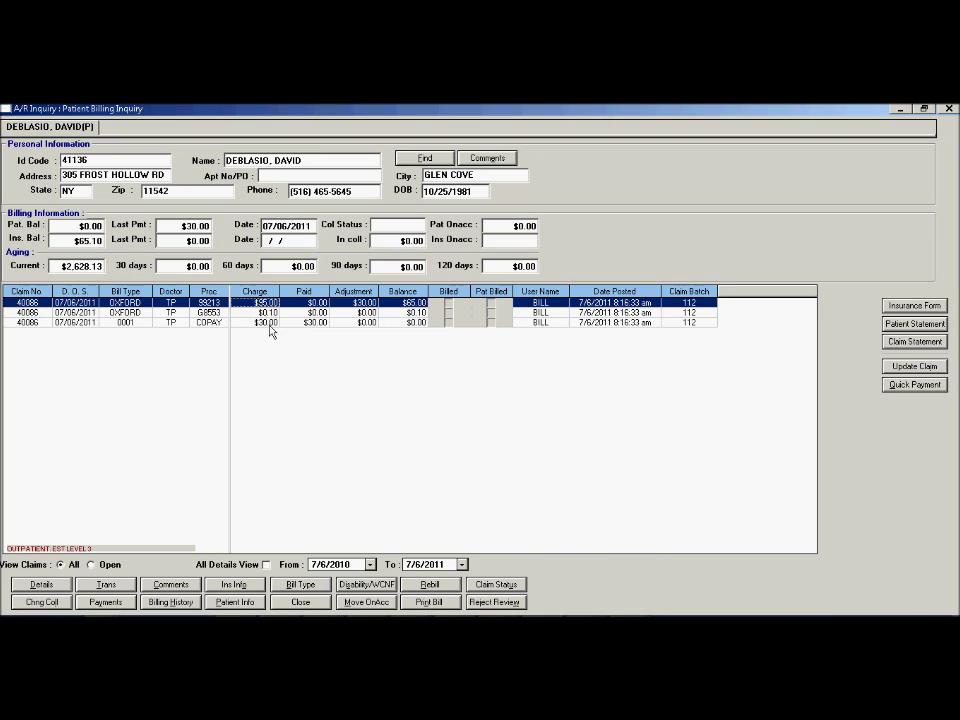
{"action": "left_click", "coordinate": [120, 603]}
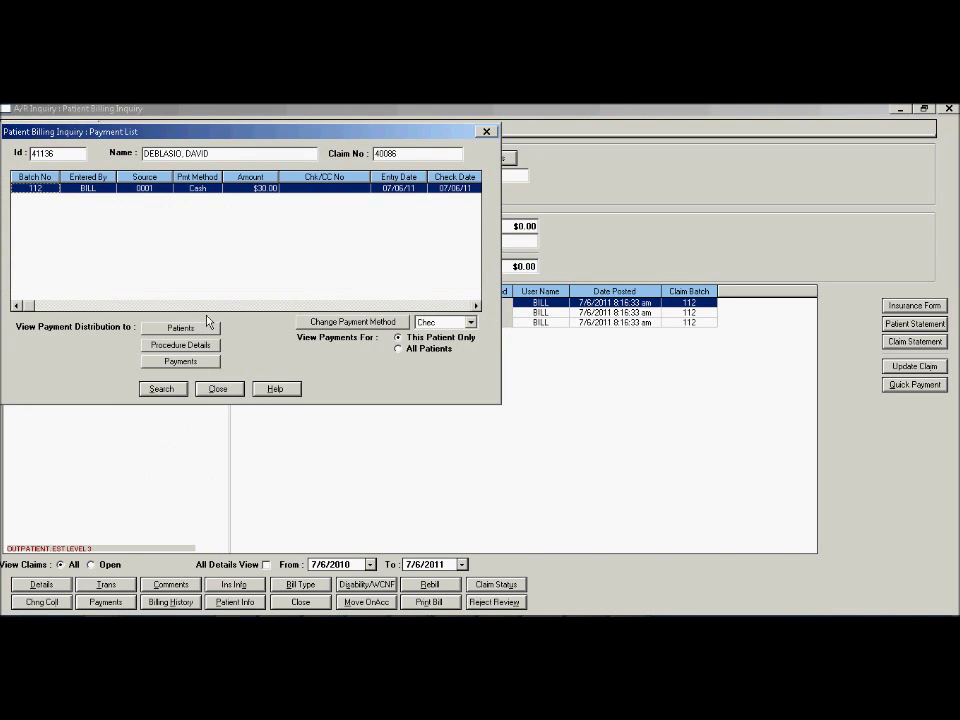
{"action": "left_click", "coordinate": [218, 388]}
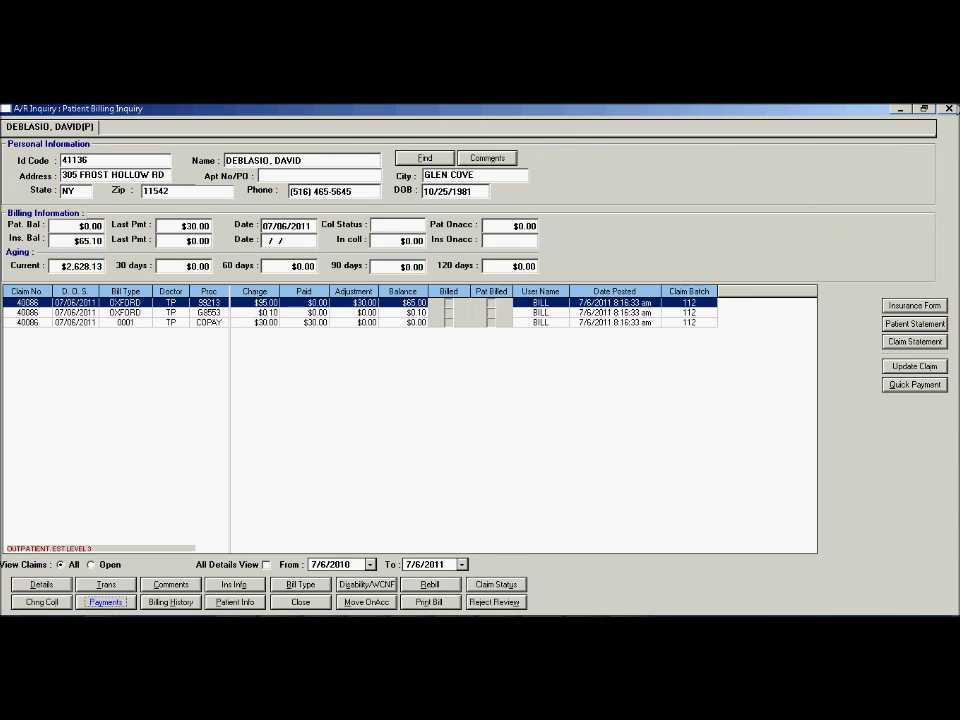
{"action": "left_click", "coordinate": [949, 108]}
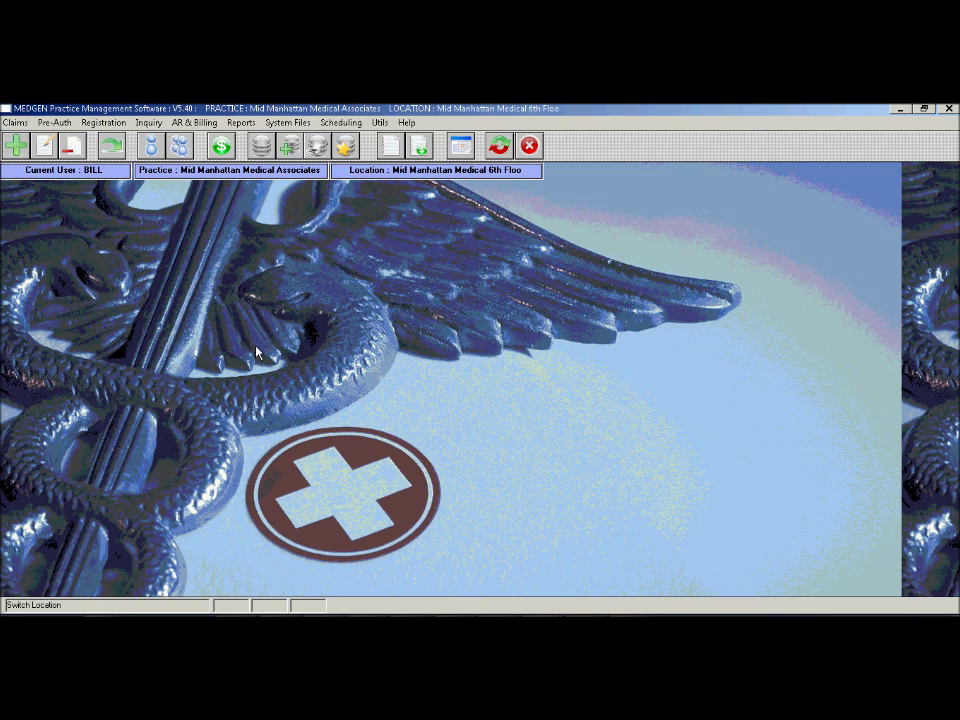
- Open Claim Rejection Review from the Electronic Billing menu
{"action": "left_click", "coordinate": [195, 122]}
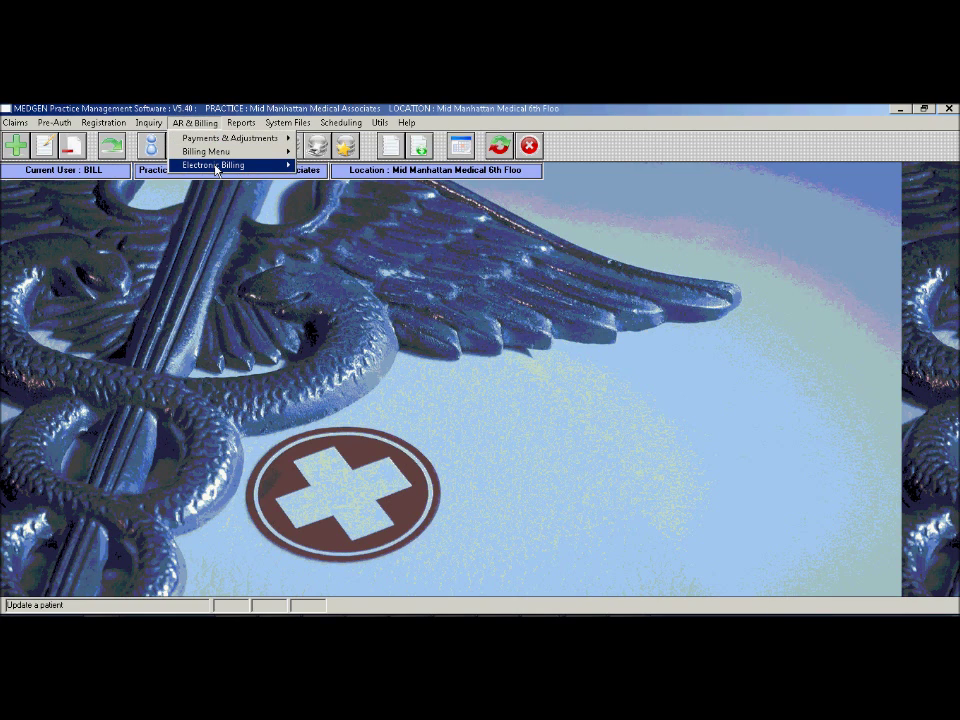
{"action": "mouse_move", "coordinate": [216, 169]}
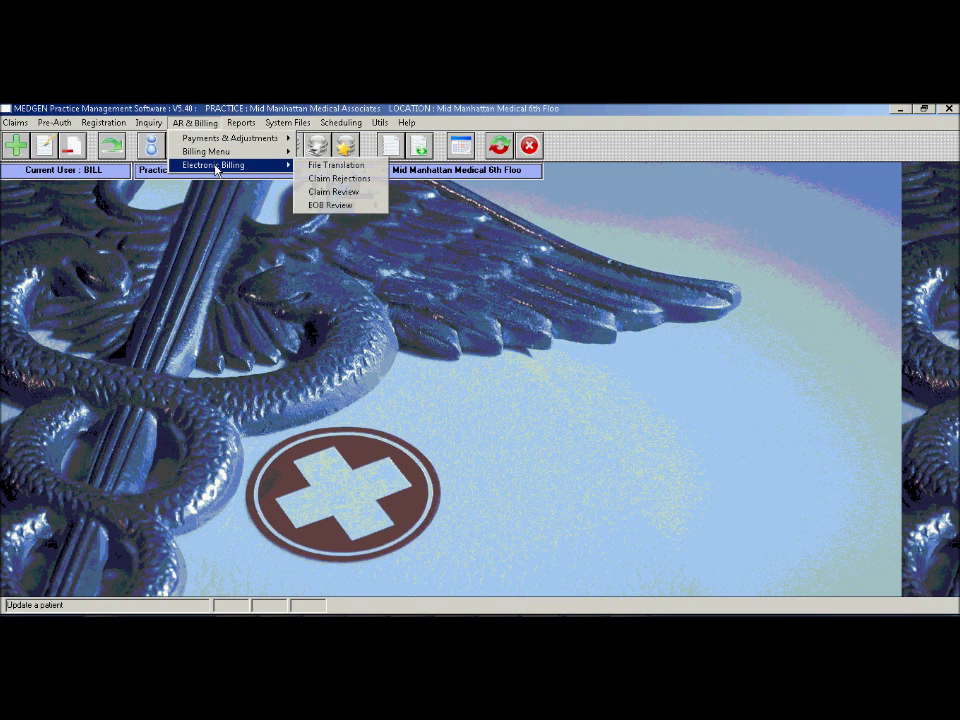
{"action": "left_click", "coordinate": [350, 193]}
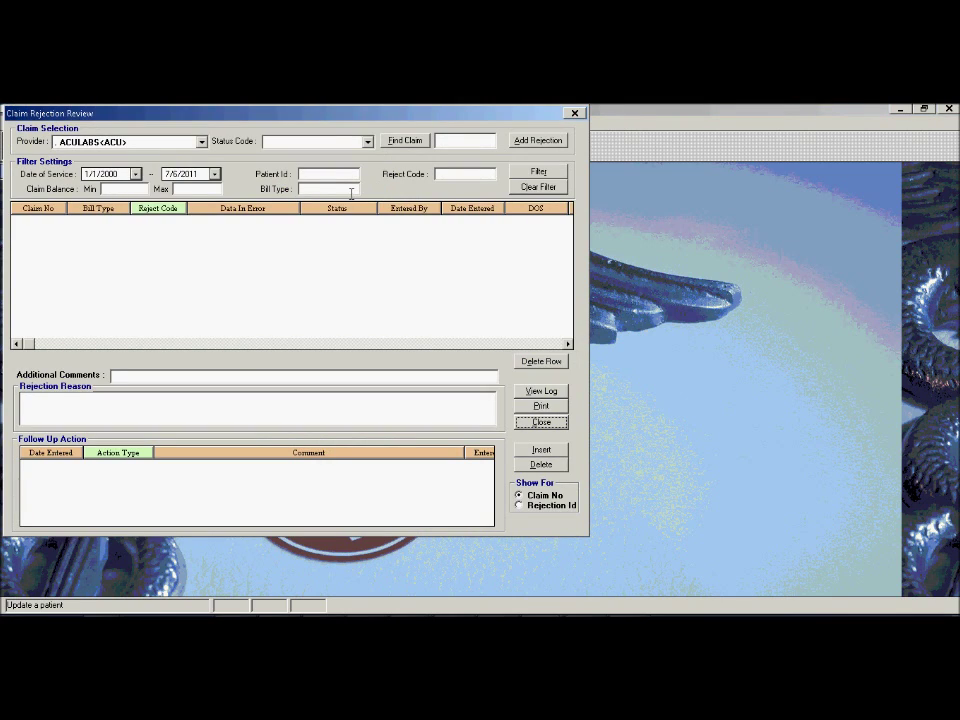
- Filter rejections to the chosen provider with PENDING status and open claim 182032's details
{"action": "left_click", "coordinate": [181, 142]}
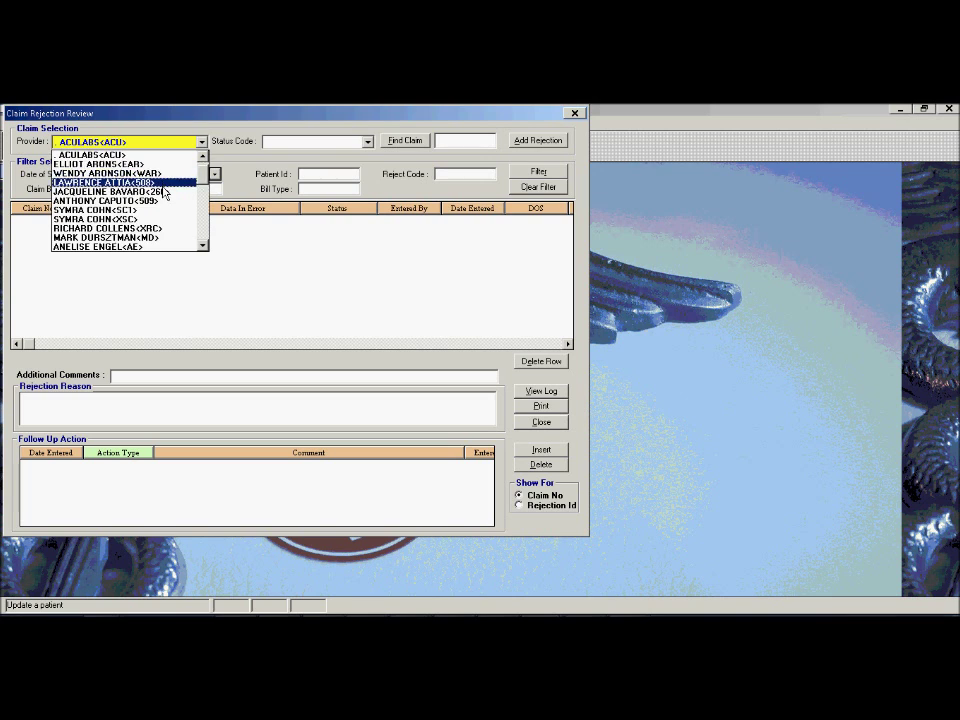
{"action": "scroll", "coordinate": [153, 195], "scroll_direction": "down", "scroll_amount": 2}
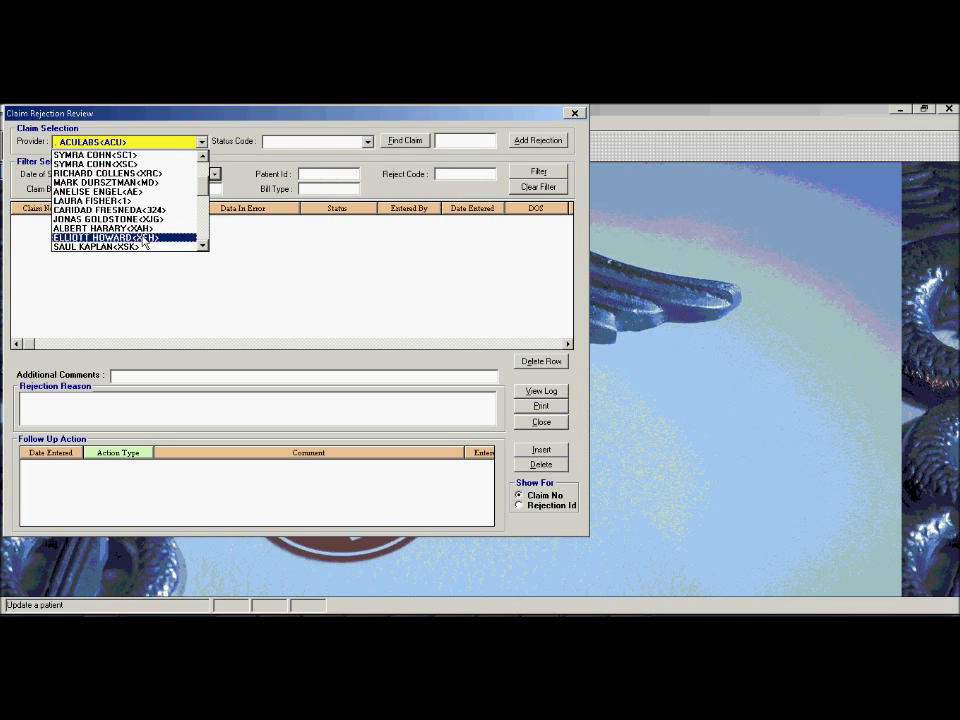
{"action": "left_click", "coordinate": [105, 237]}
{"action": "left_click", "coordinate": [299, 146]}
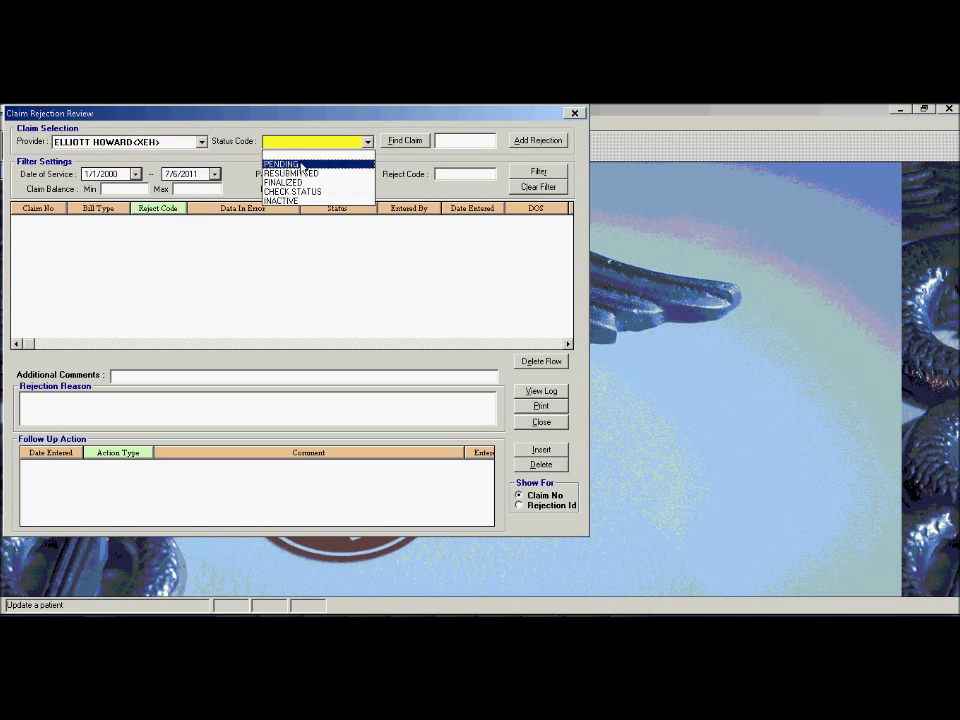
{"action": "left_click", "coordinate": [300, 164]}
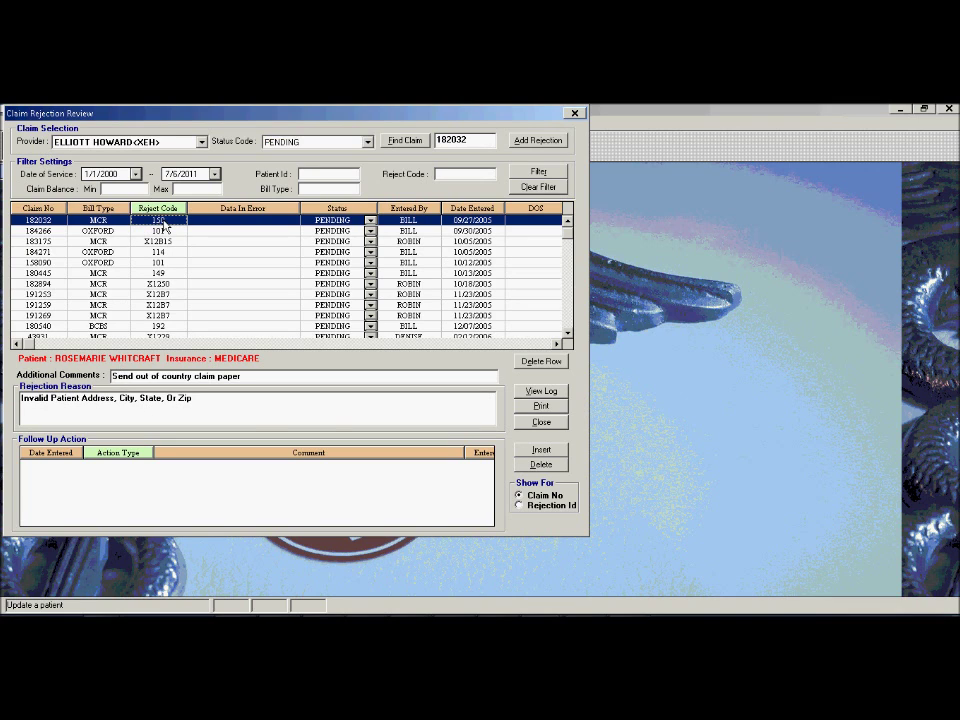
{"action": "double_click", "coordinate": [163, 221]}
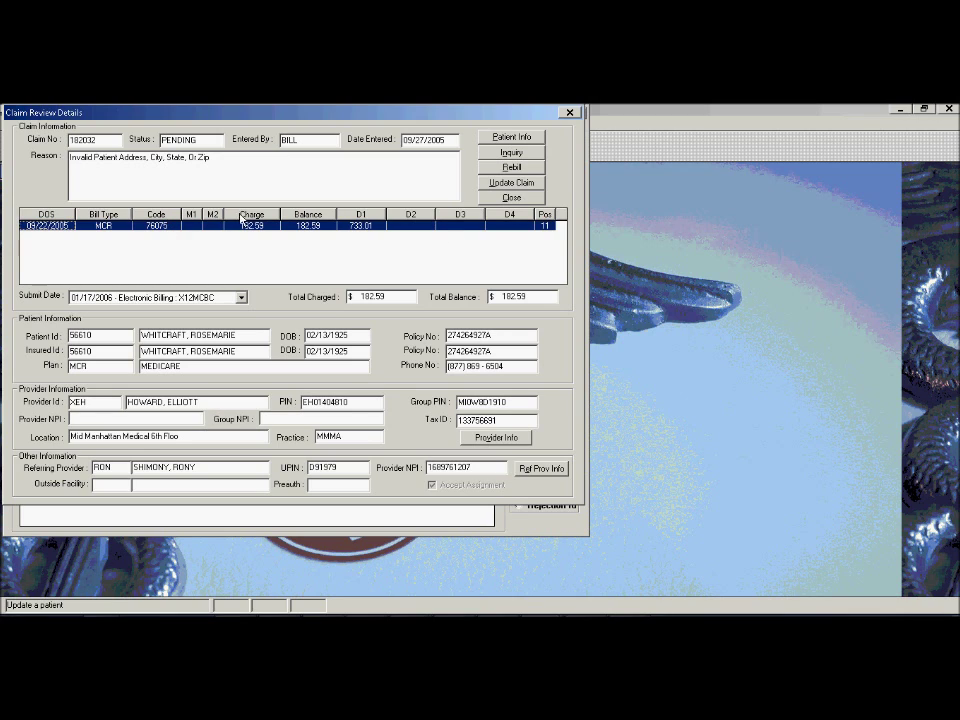
- Rebill claim 182032, acknowledge the confirmation, and close the claim details window
{"action": "left_click", "coordinate": [500, 168]}
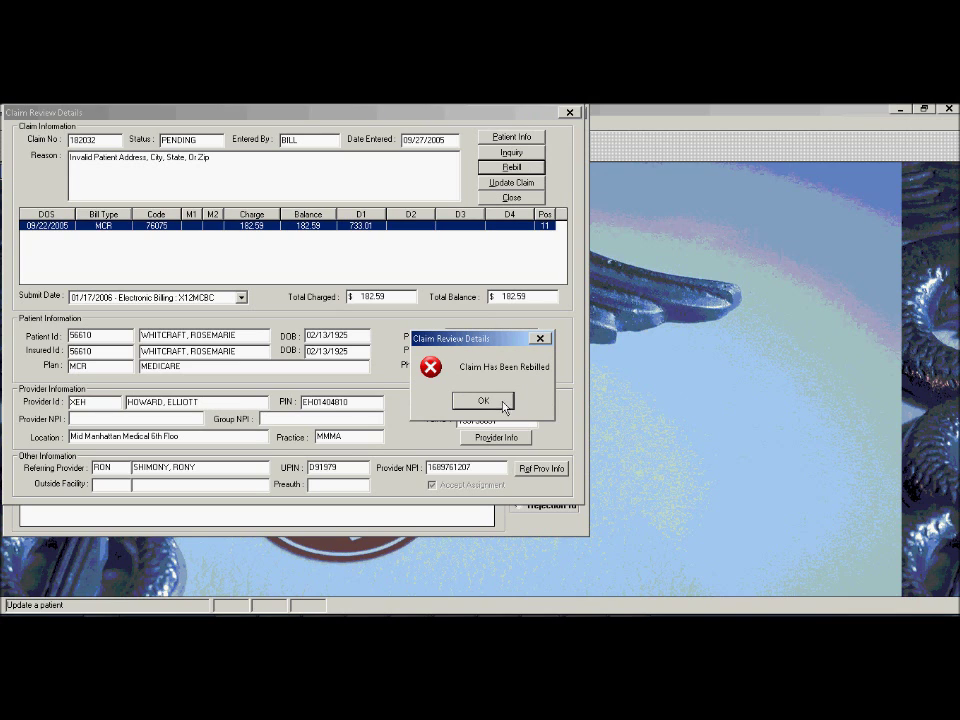
{"action": "left_click", "coordinate": [505, 403]}
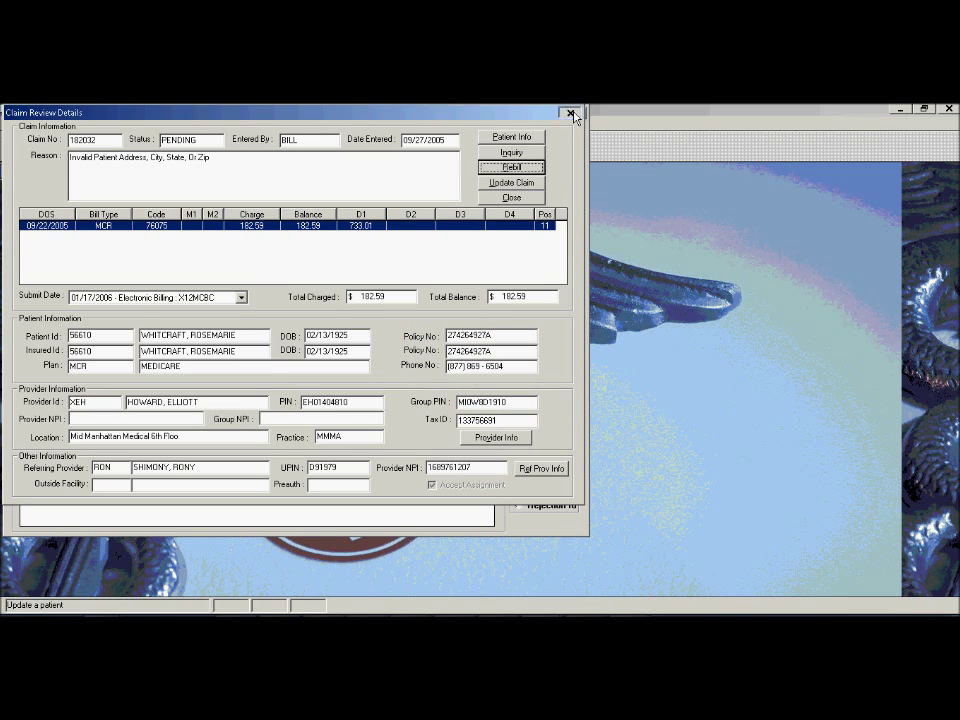
{"action": "left_click", "coordinate": [570, 112]}
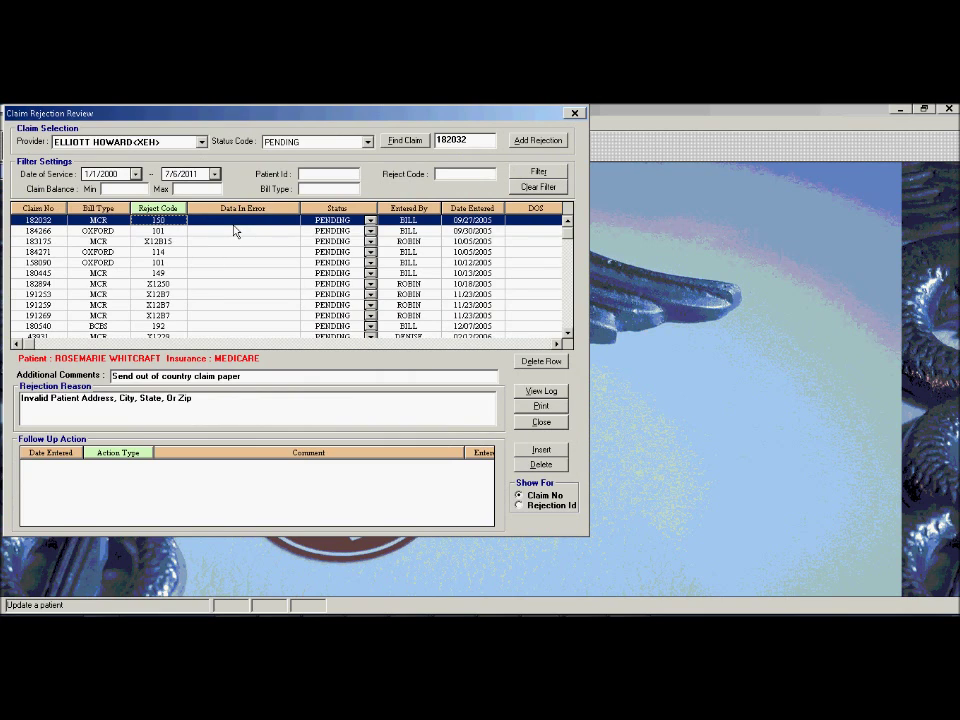
- Change claim 182032's Status from PENDING to RESUBMITTED in the rejection review list
{"action": "left_click", "coordinate": [369, 222]}
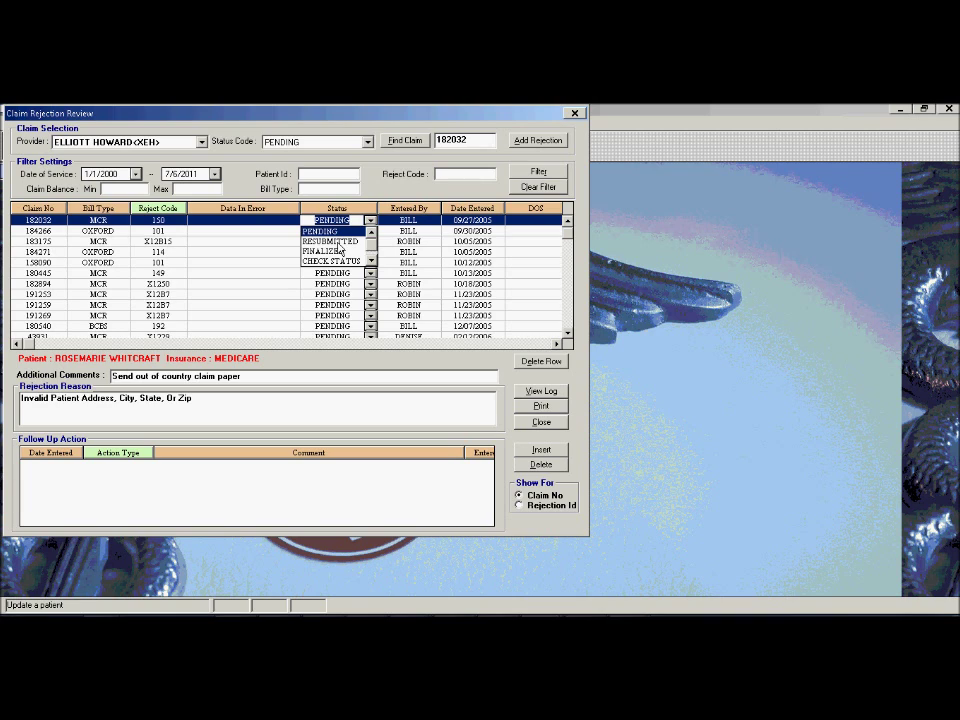
{"action": "left_click", "coordinate": [336, 242]}
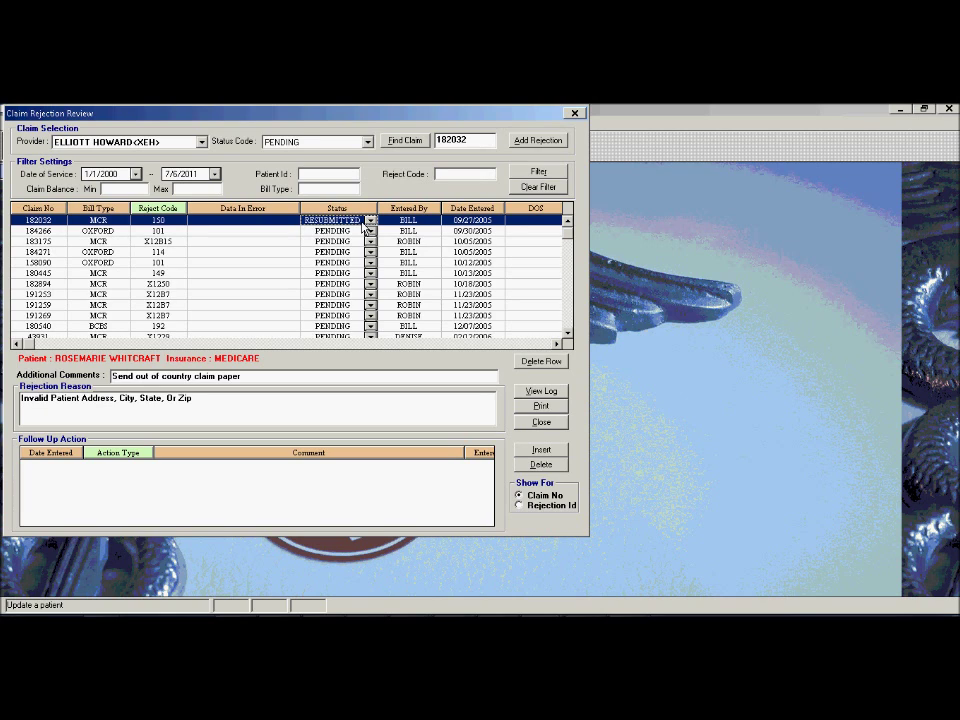
{"action": "left_click", "coordinate": [368, 221]}
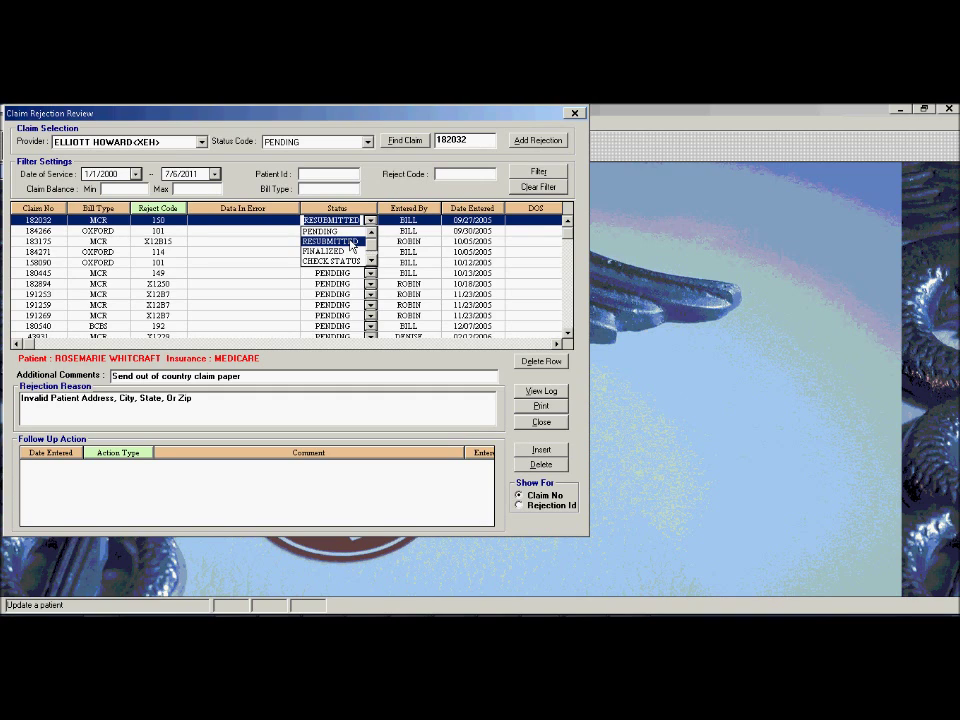
{"action": "left_click", "coordinate": [352, 242]}
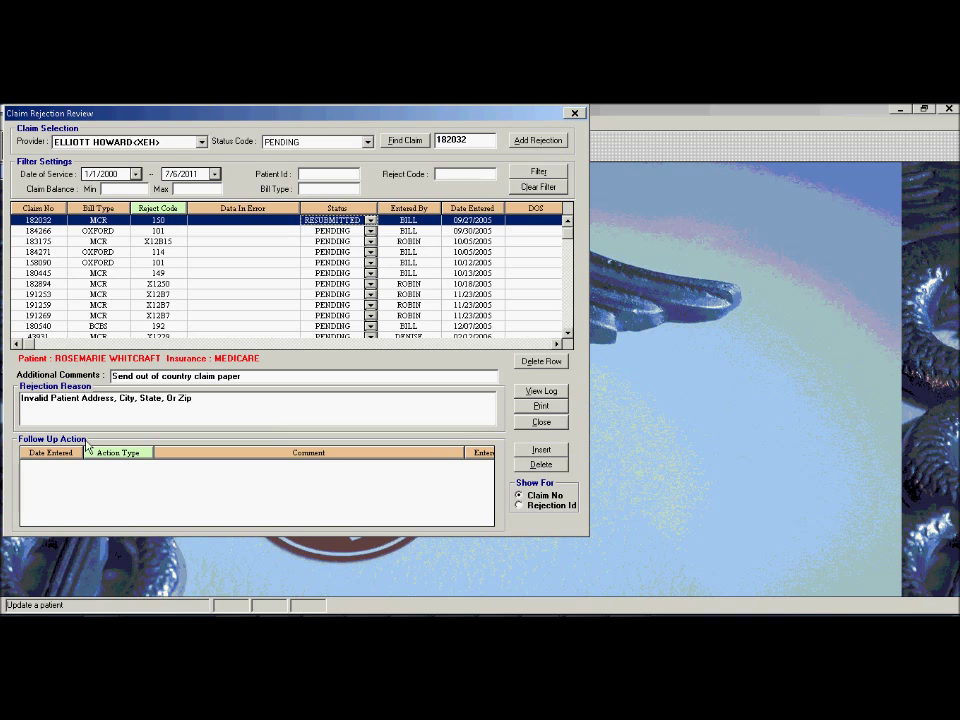
- Add the follow-up note 'Called insurance and given ref # number' to claim 182032, then close the review
{"action": "left_click", "coordinate": [541, 454]}
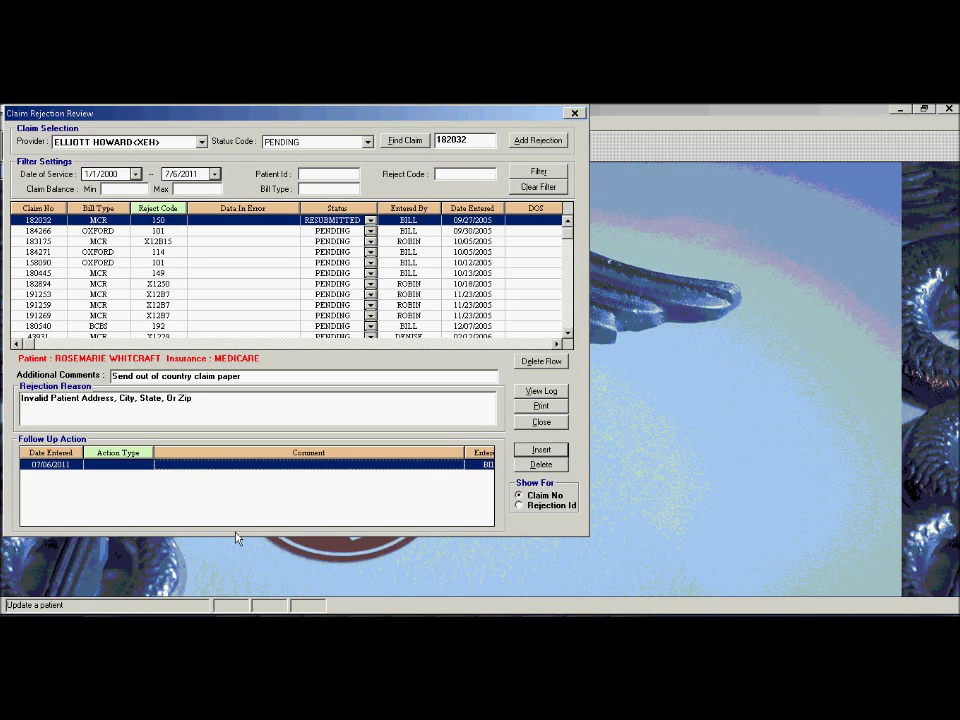
{"action": "type", "text": "Called"}
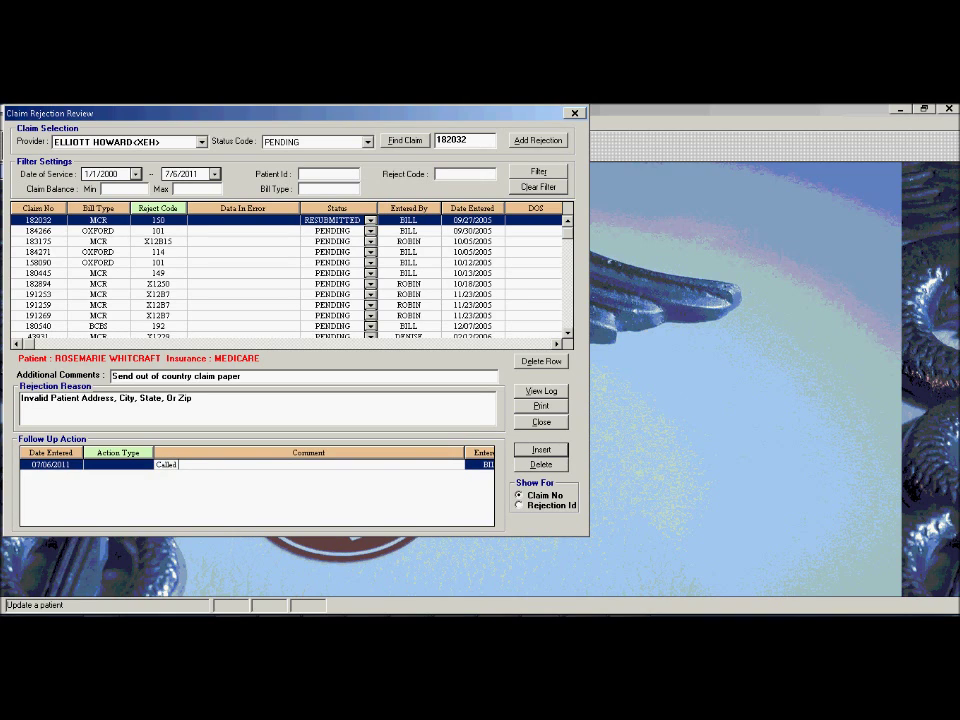
{"action": "type", "text": " insurance and given ref # number"}
{"action": "key", "text": "Tab"}
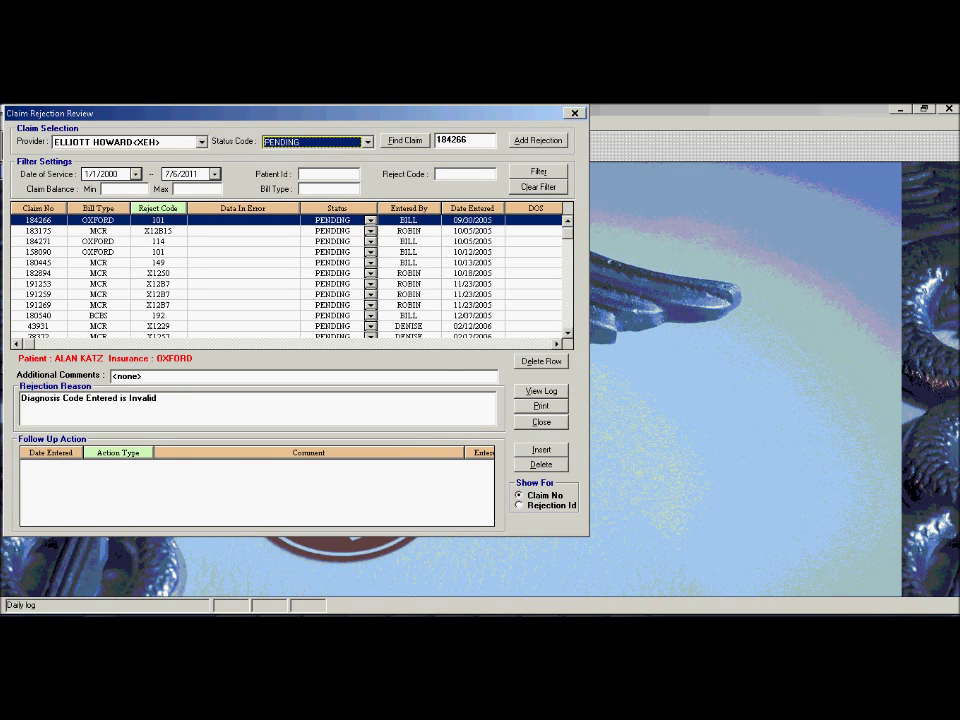
{"action": "key", "text": "Escape"}
- Open the Electronic Remittance EOB Review from AR & Billing > Electronic Billing
{"action": "left_click", "coordinate": [198, 123]}
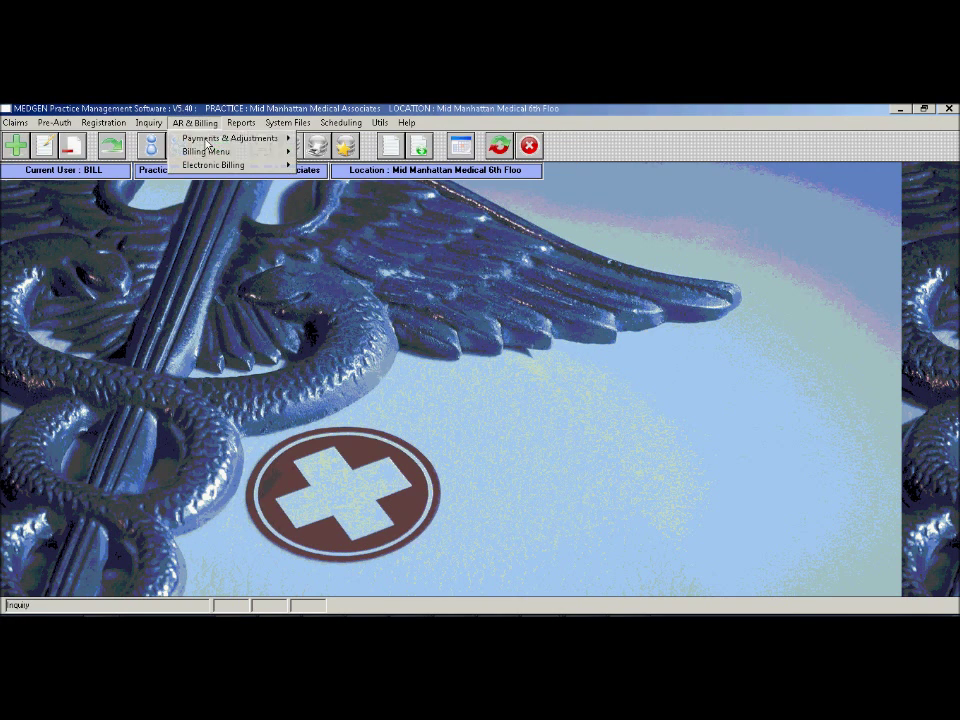
{"action": "mouse_move", "coordinate": [235, 164]}
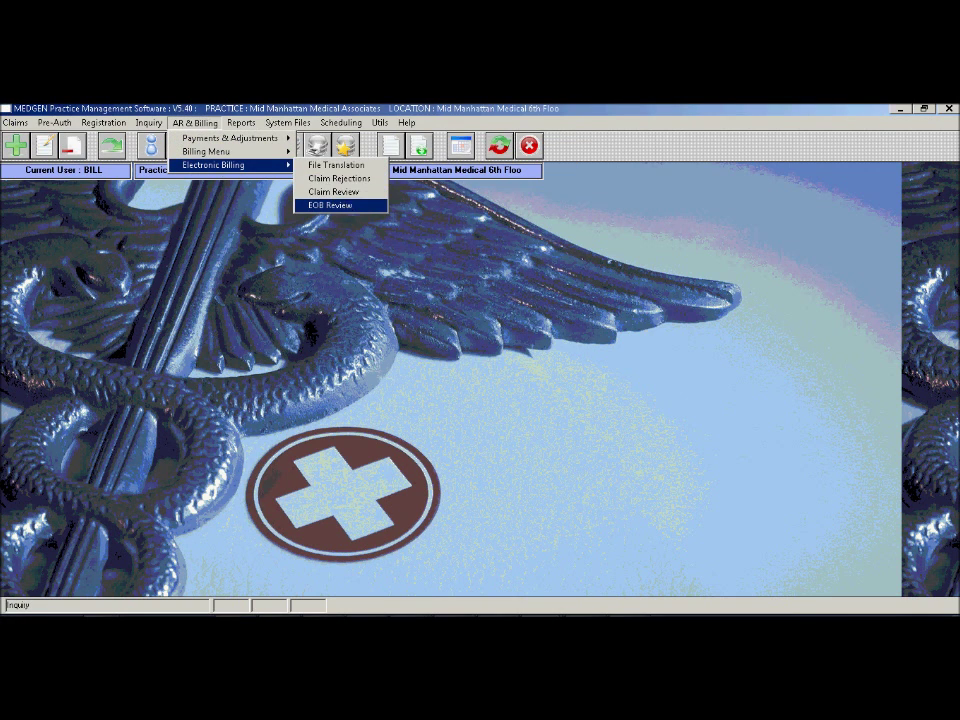
{"action": "left_click", "coordinate": [345, 206]}
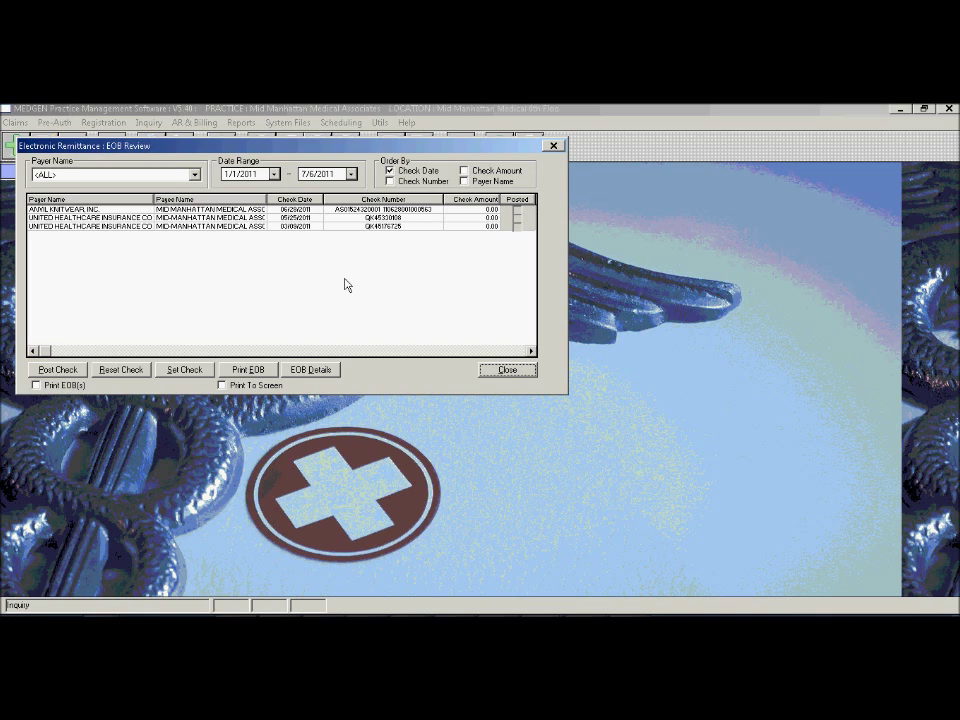
- Preview the EOB for the United Healthcare 05/25/2011 check on screen and view its EOB details
{"action": "left_click", "coordinate": [165, 218]}
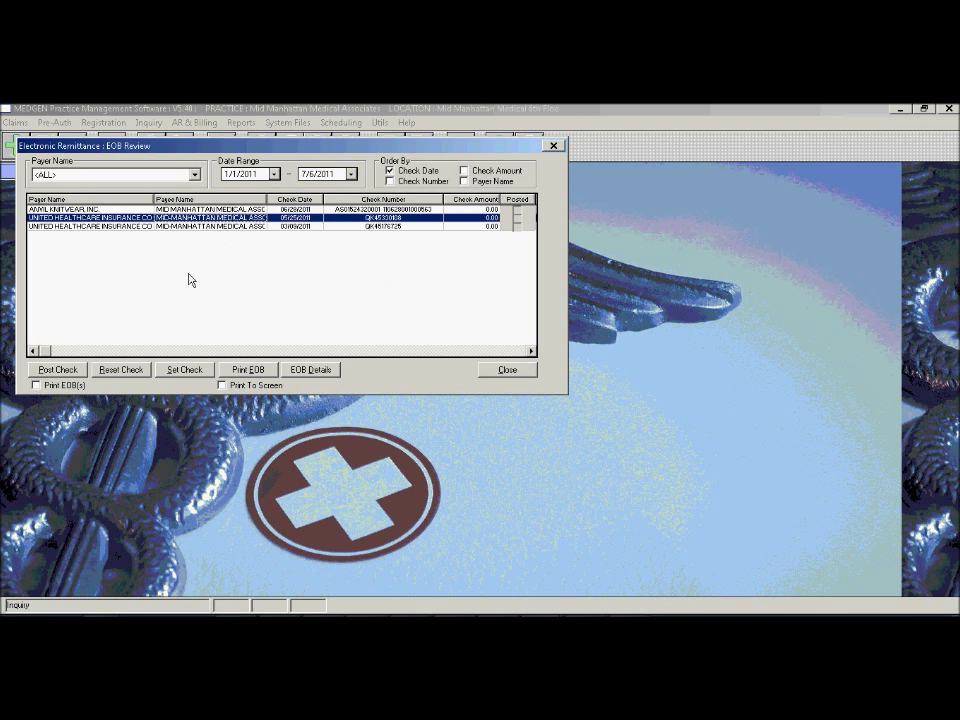
{"action": "left_click", "coordinate": [222, 386]}
{"action": "left_click", "coordinate": [248, 369]}
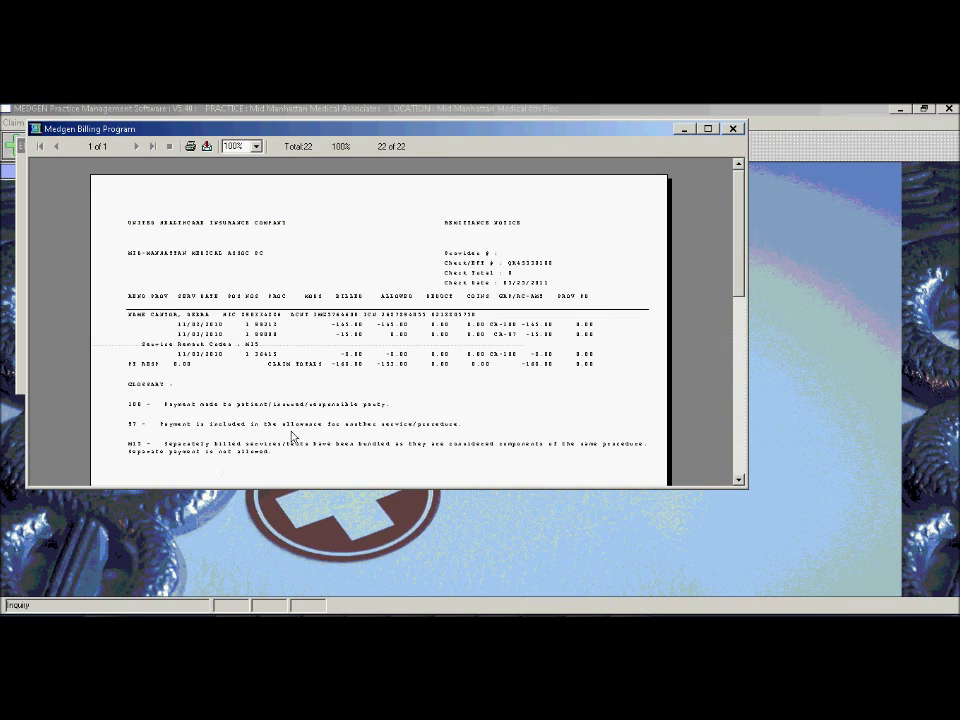
{"action": "left_click", "coordinate": [733, 128]}
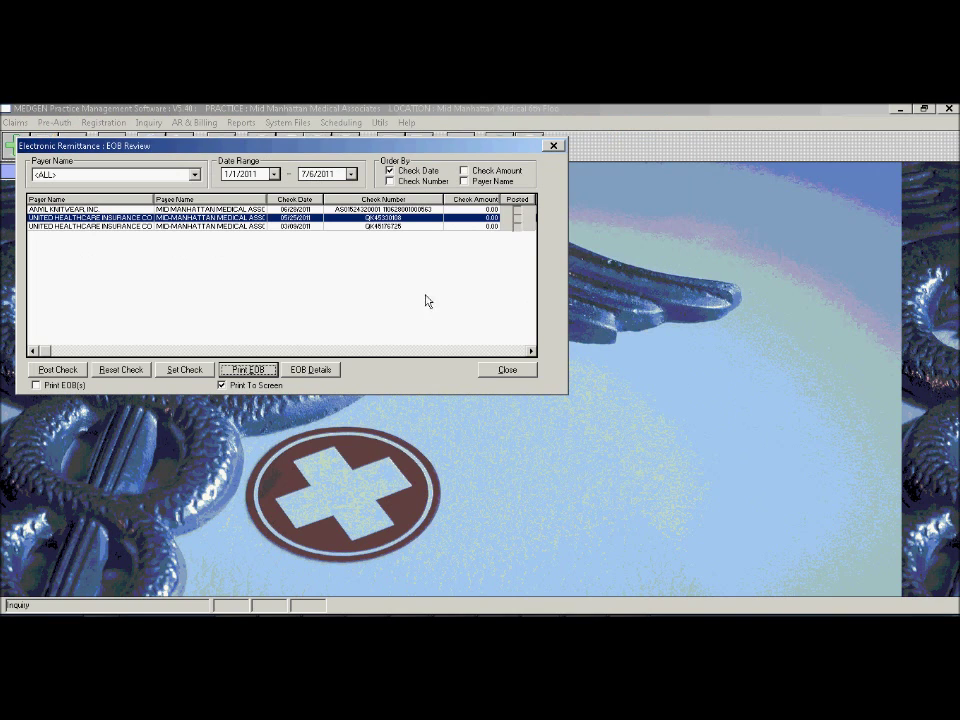
{"action": "left_click", "coordinate": [321, 375]}
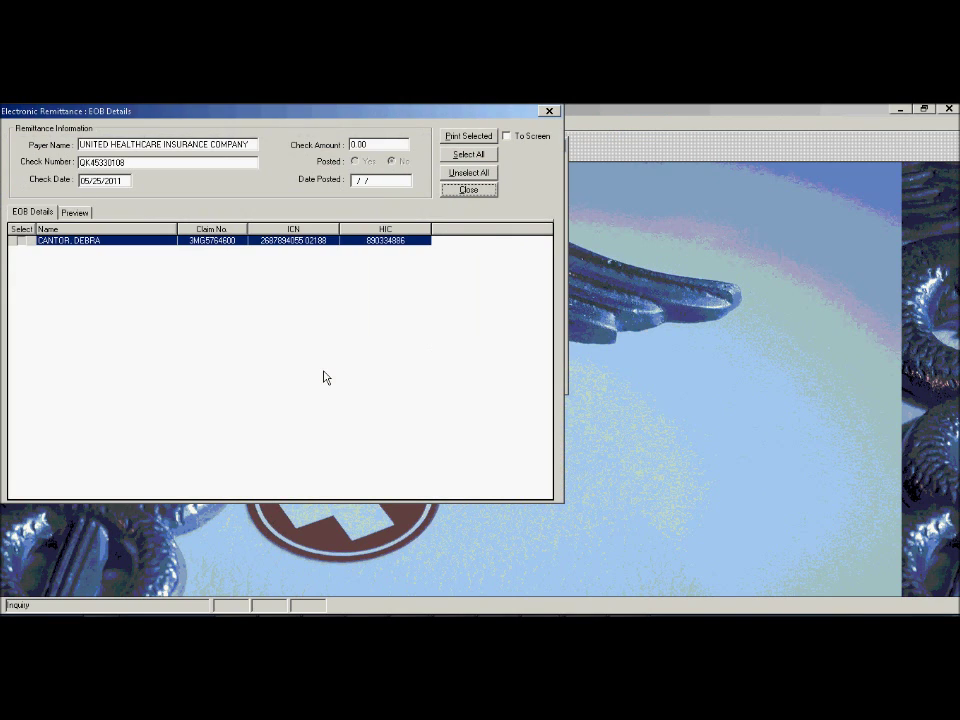
{"action": "left_click", "coordinate": [468, 190]}
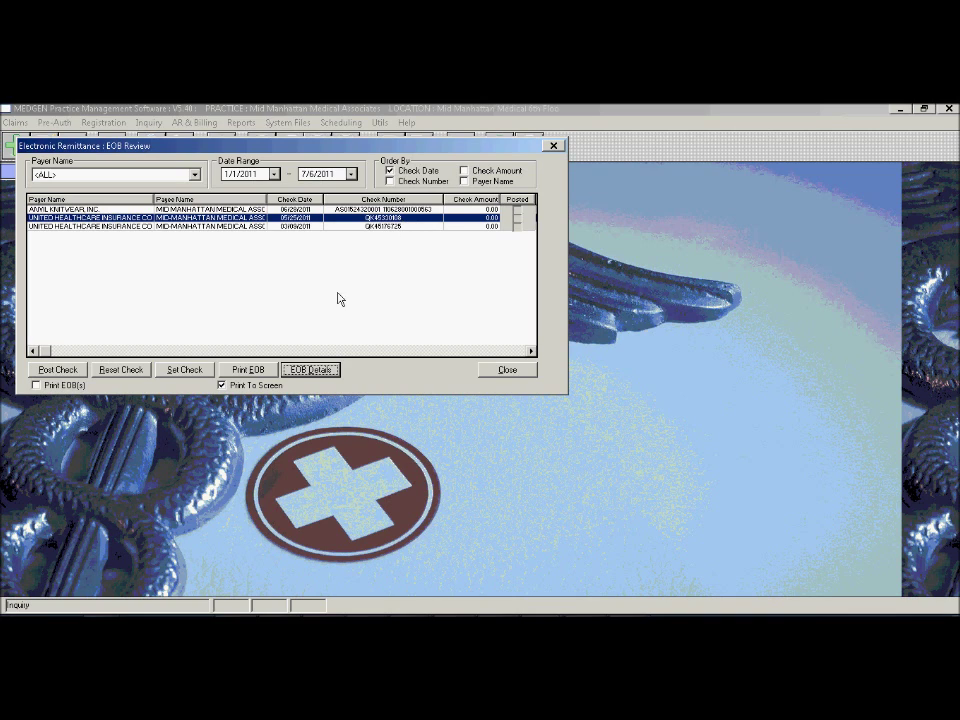
- Set the United Healthcare 05/25/2011 check as posted and close the EOB Review
{"action": "left_click", "coordinate": [194, 371]}
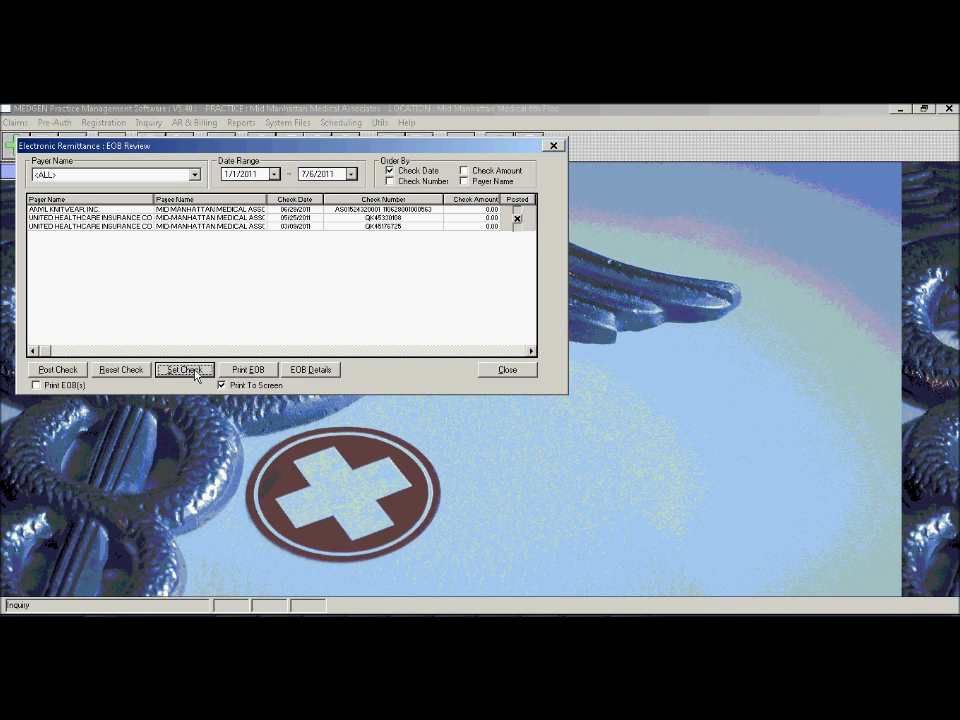
{"action": "left_click", "coordinate": [515, 375]}
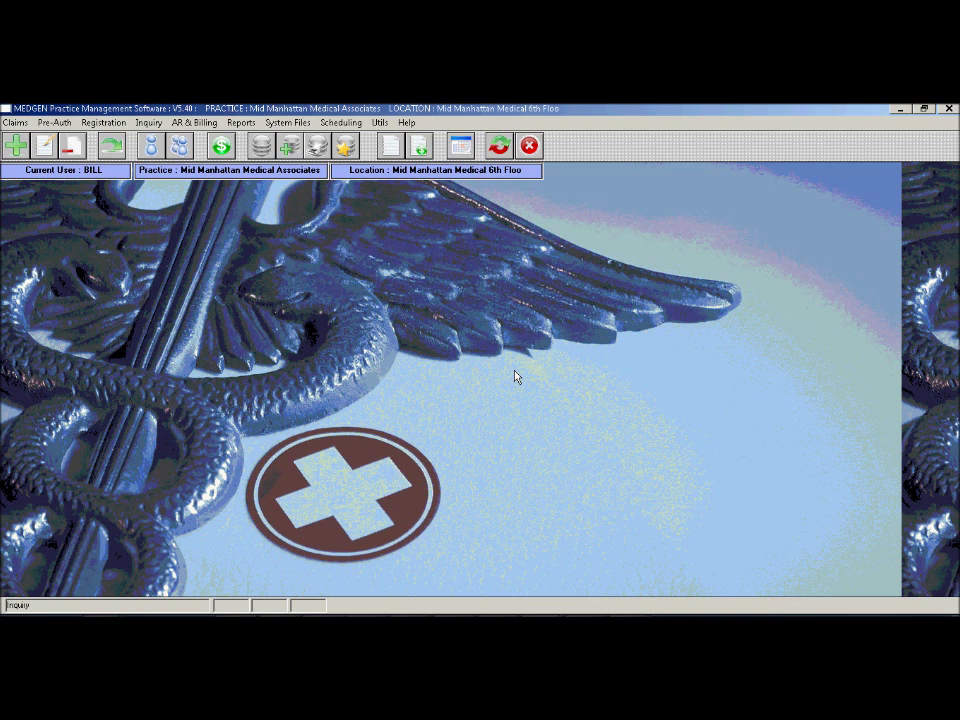
- Start a new password-protected payment batch with a $50.00 check total
{"action": "left_click", "coordinate": [260, 146]}
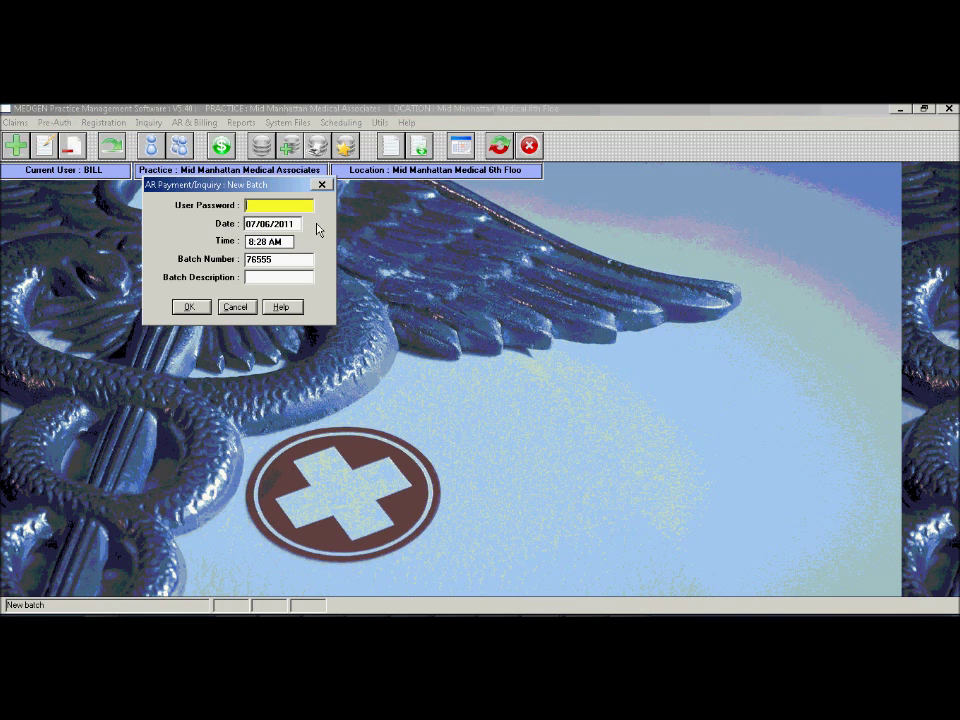
{"action": "type", "text": "******"}
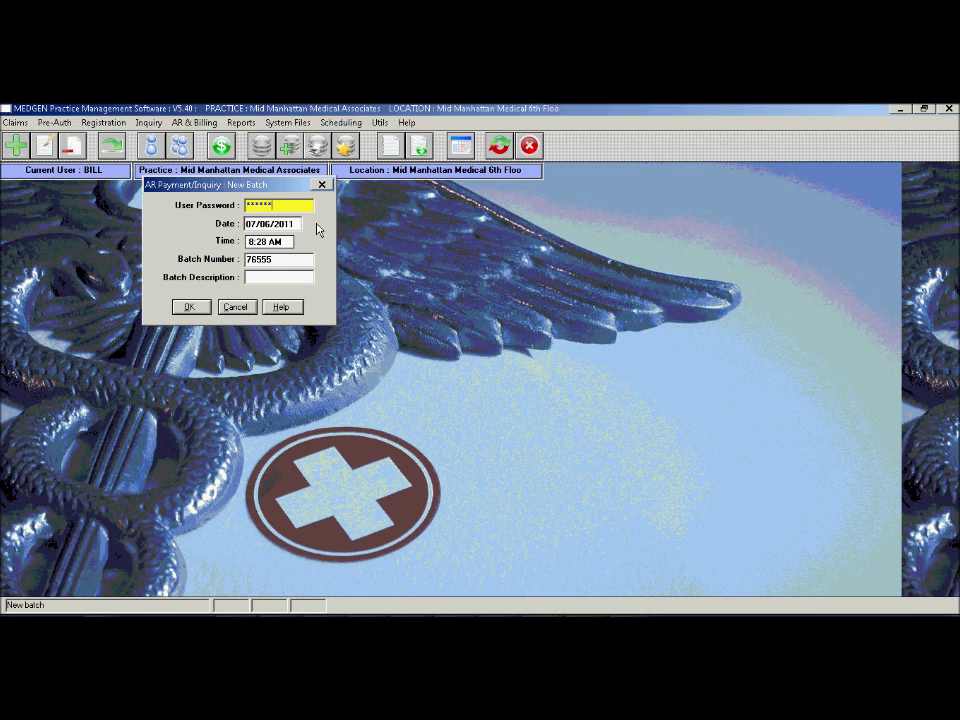
{"action": "key", "text": "Return"}
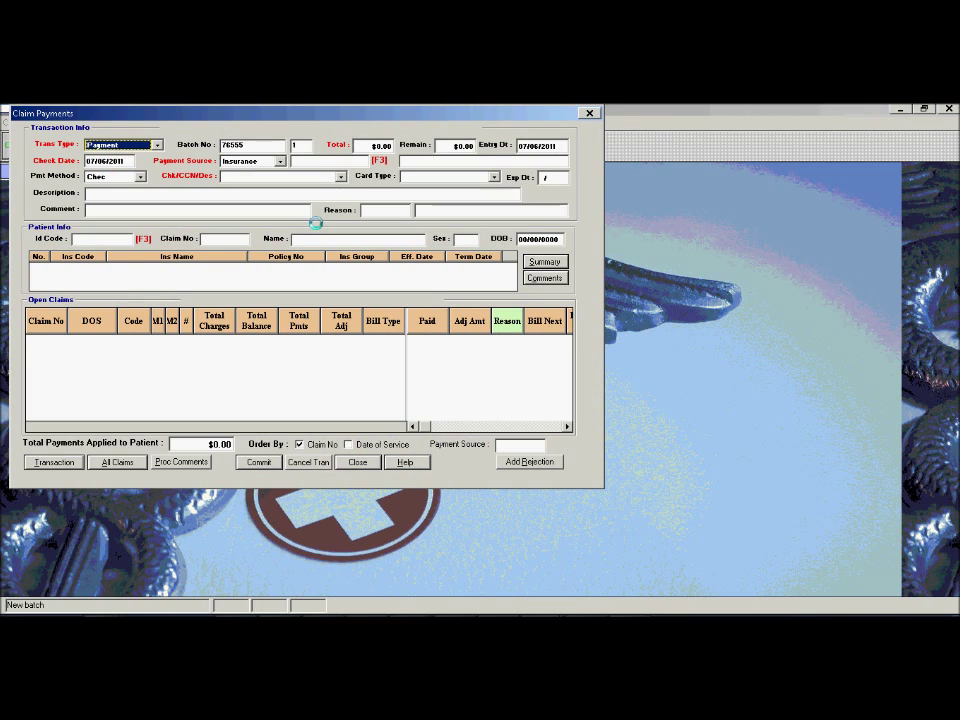
{"action": "key", "text": "Tab"}
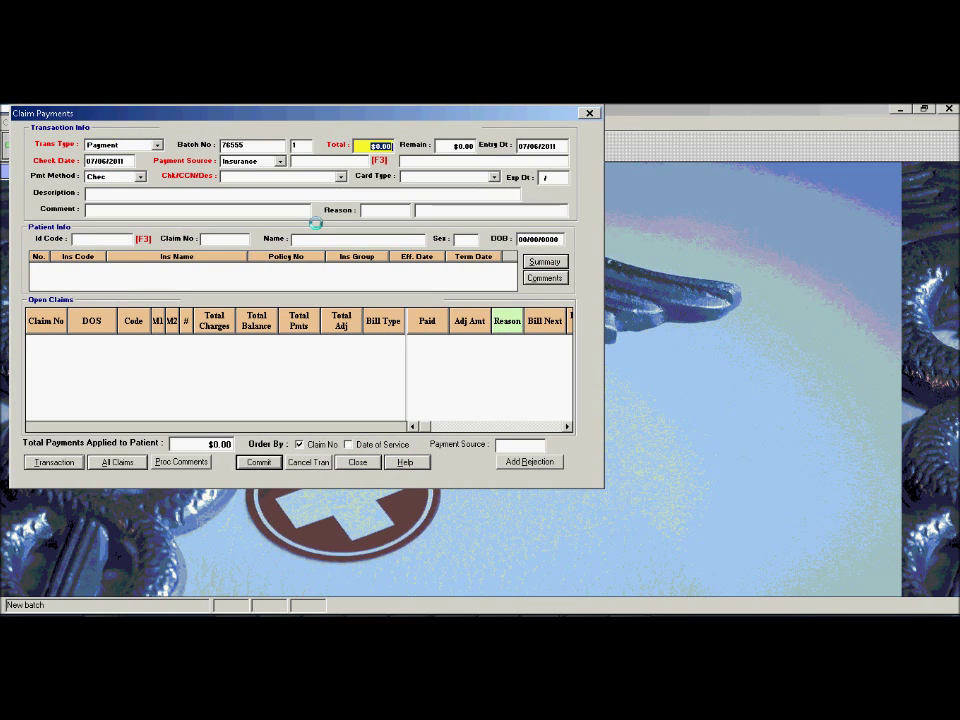
{"action": "type", "text": "50"}
{"action": "key", "text": "Tab"}
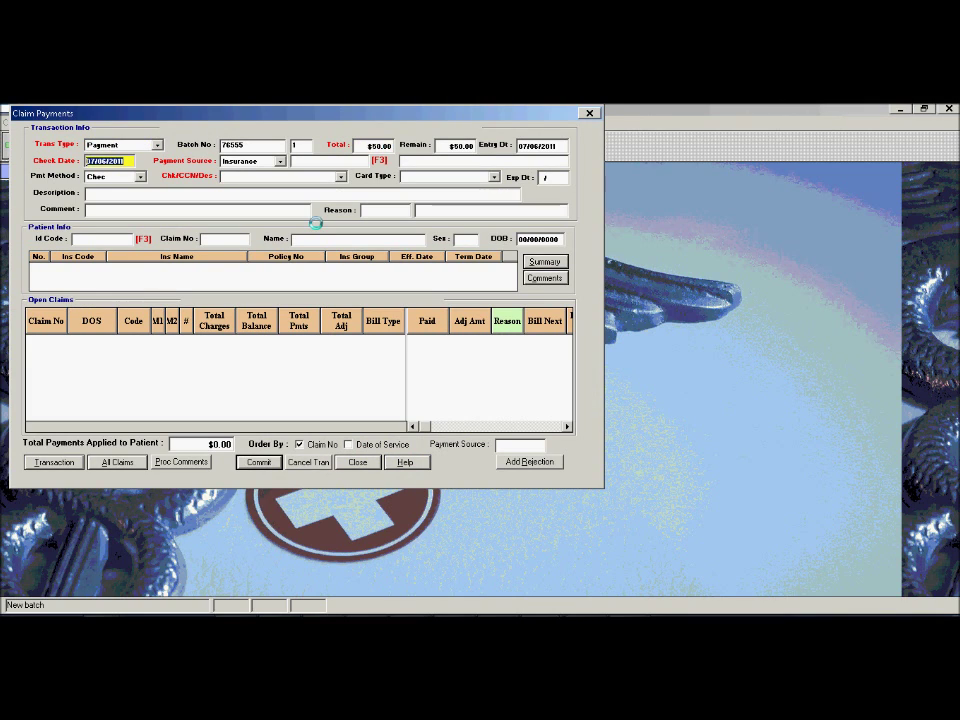
{"action": "key", "text": "Tab"}
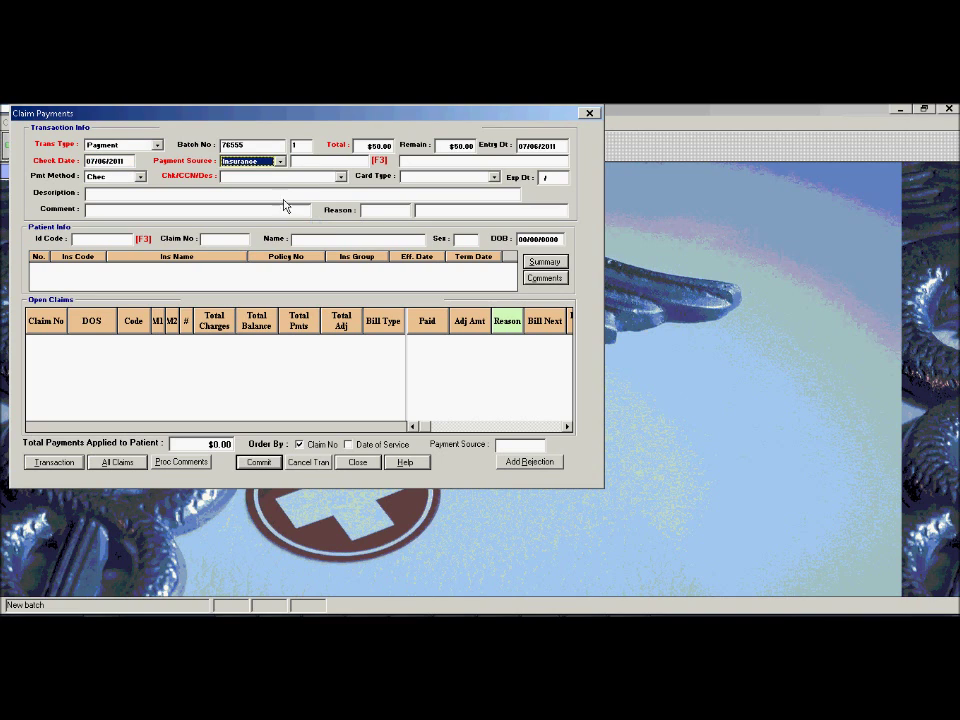
- Set Payment Source to Patient, enter the check number, and load Id Code 1's open claims
{"action": "left_click", "coordinate": [276, 164]}
{"action": "left_click", "coordinate": [275, 171]}
{"action": "left_click", "coordinate": [276, 163]}
{"action": "left_click", "coordinate": [255, 180]}
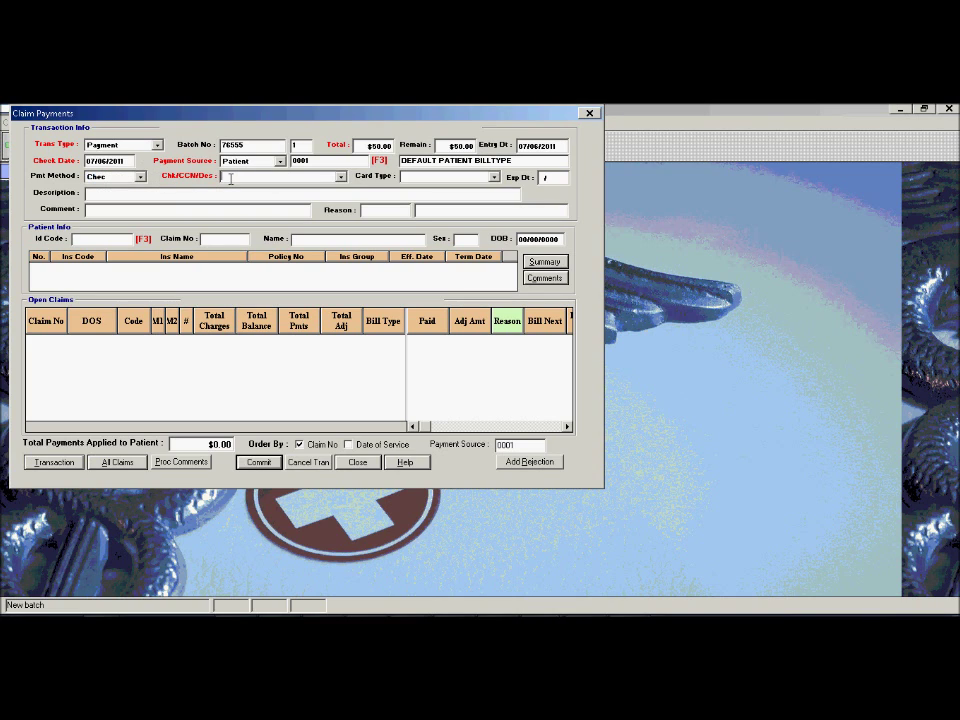
{"action": "type", "text": "235534"}
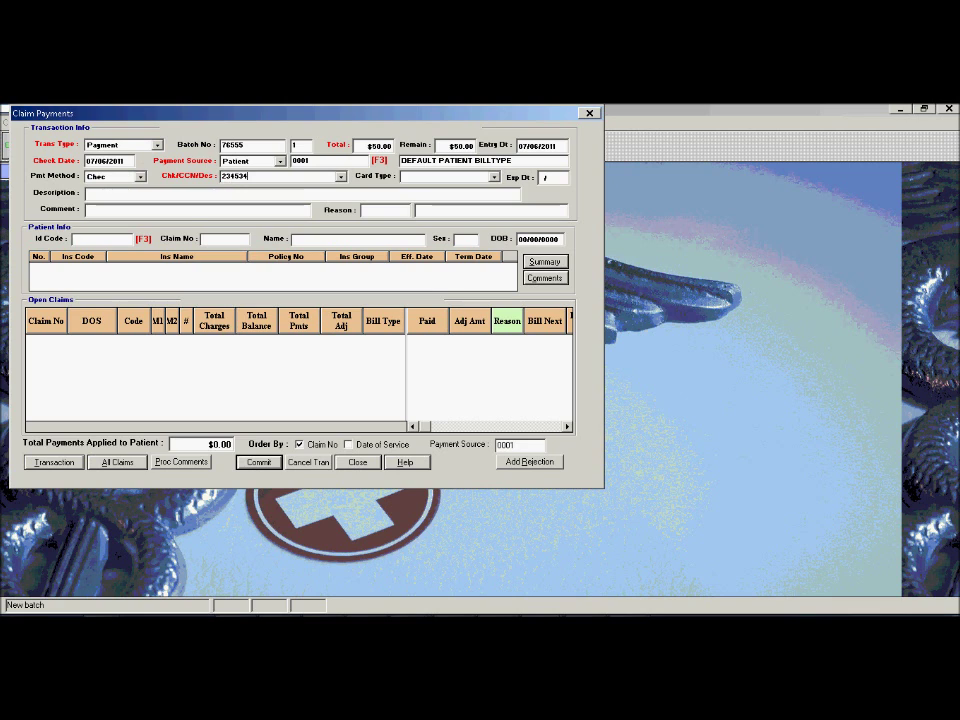
{"action": "left_click", "coordinate": [128, 240]}
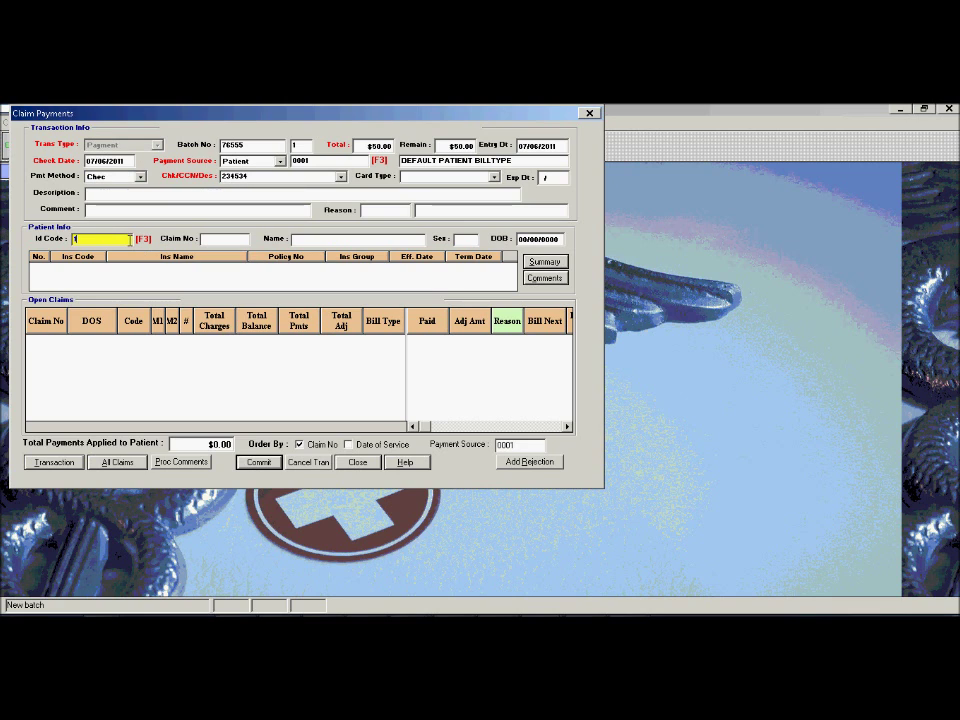
{"action": "type", "text": "1"}
{"action": "key", "text": "Return"}
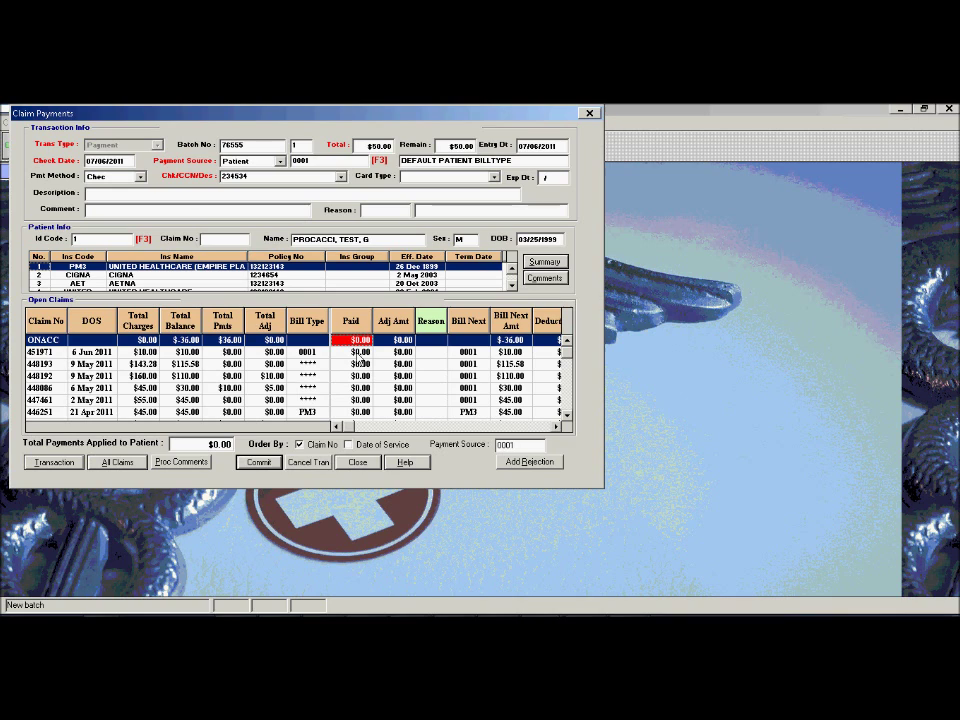
- Pay $10.00 on claim 451971's COPAY line, commit it, and clear the patient
{"action": "key", "text": "Down"}
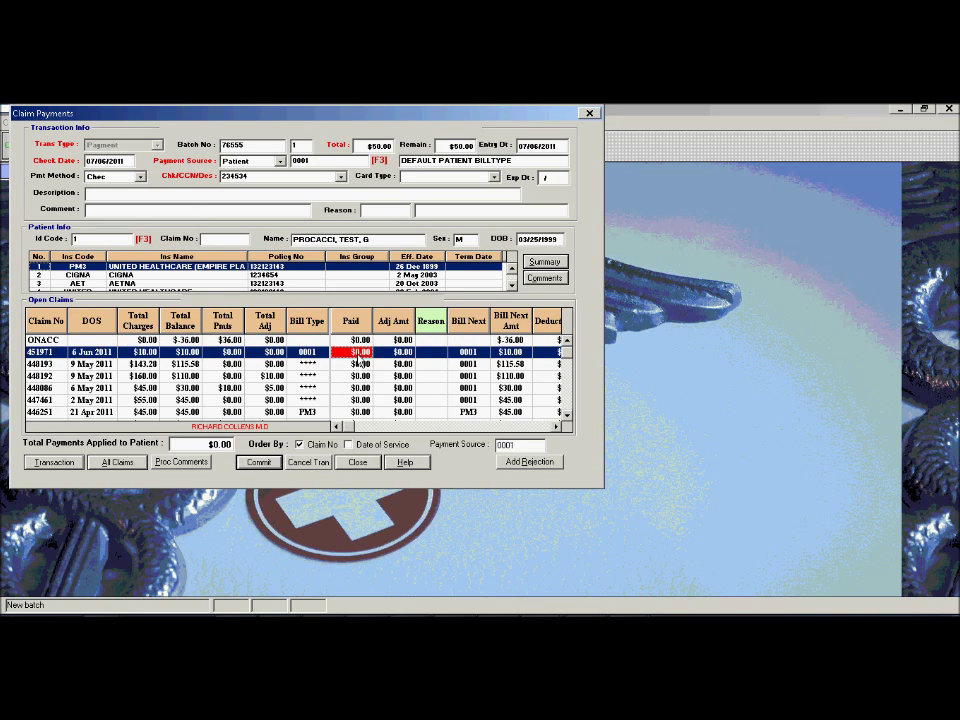
{"action": "key", "text": "Return"}
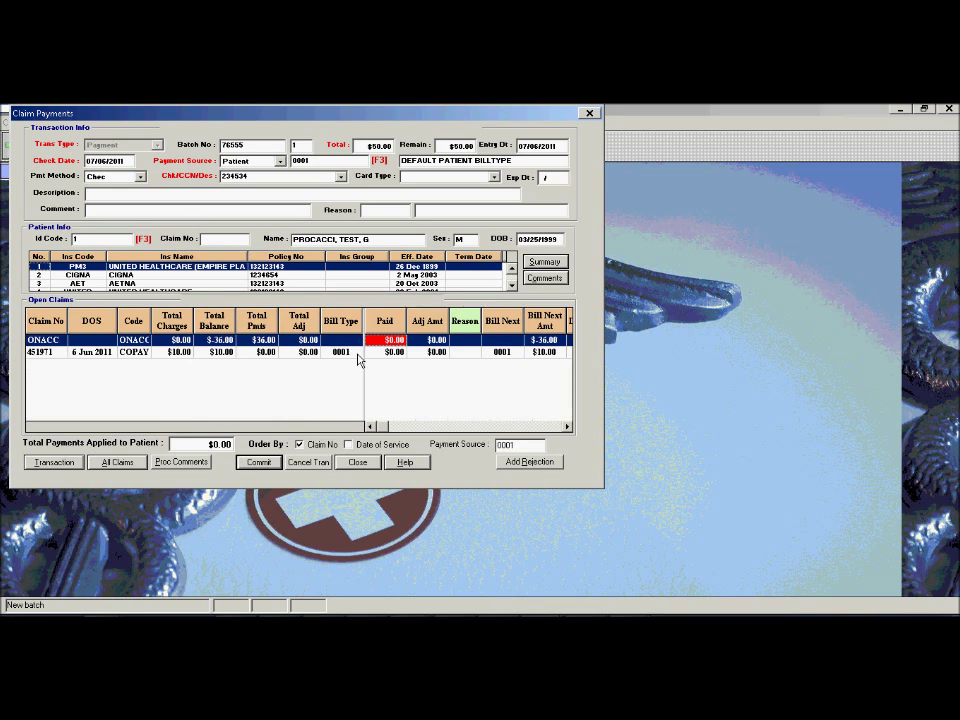
{"action": "key", "text": "Down"}
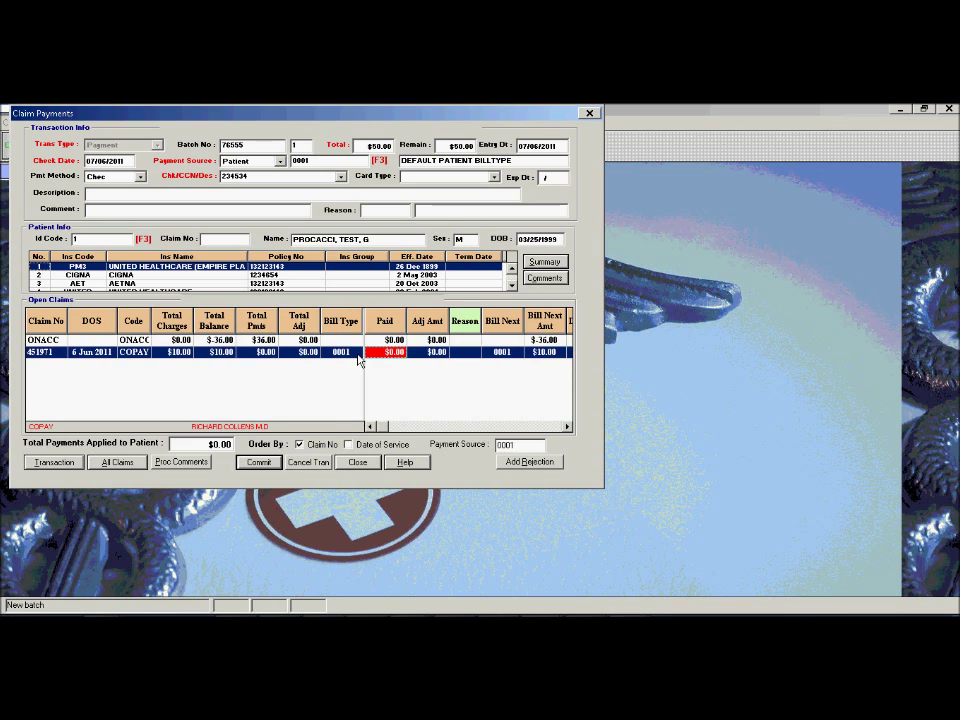
{"action": "key", "text": "Return"}
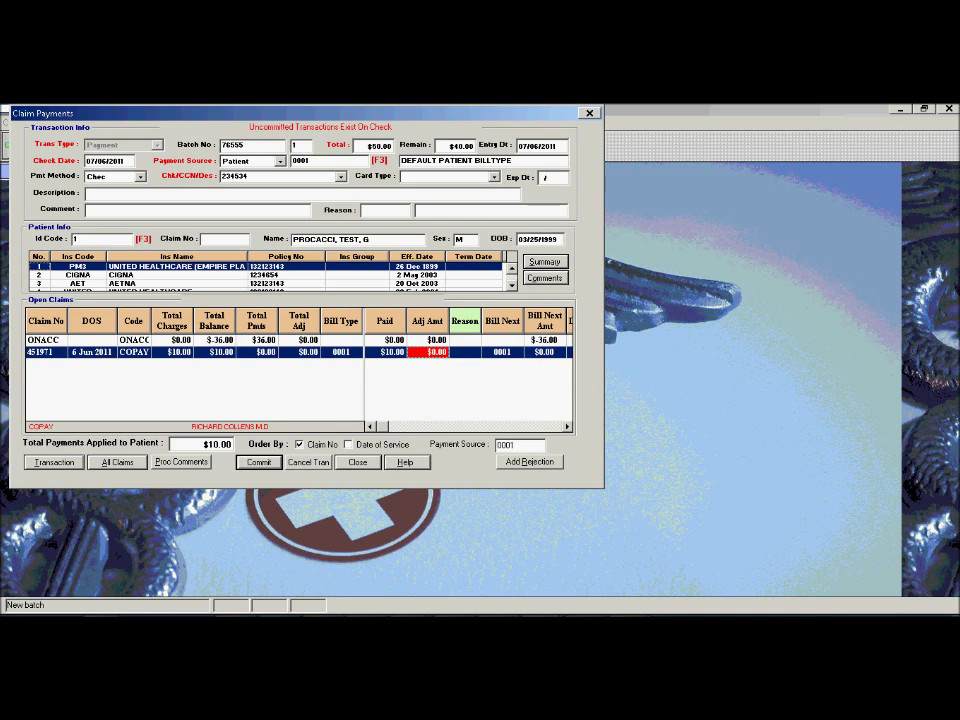
{"action": "key", "text": "alt+c"}
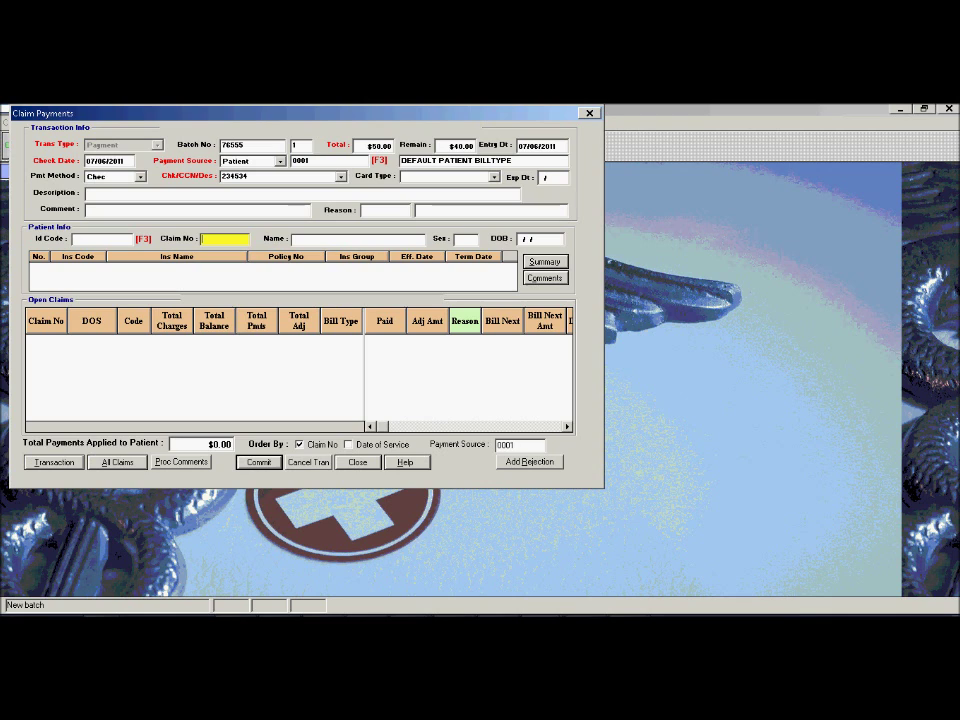
- Reload patient 1 and enter a $40.00 payment on claim 448192's 99213 line
{"action": "left_click", "coordinate": [102, 239]}
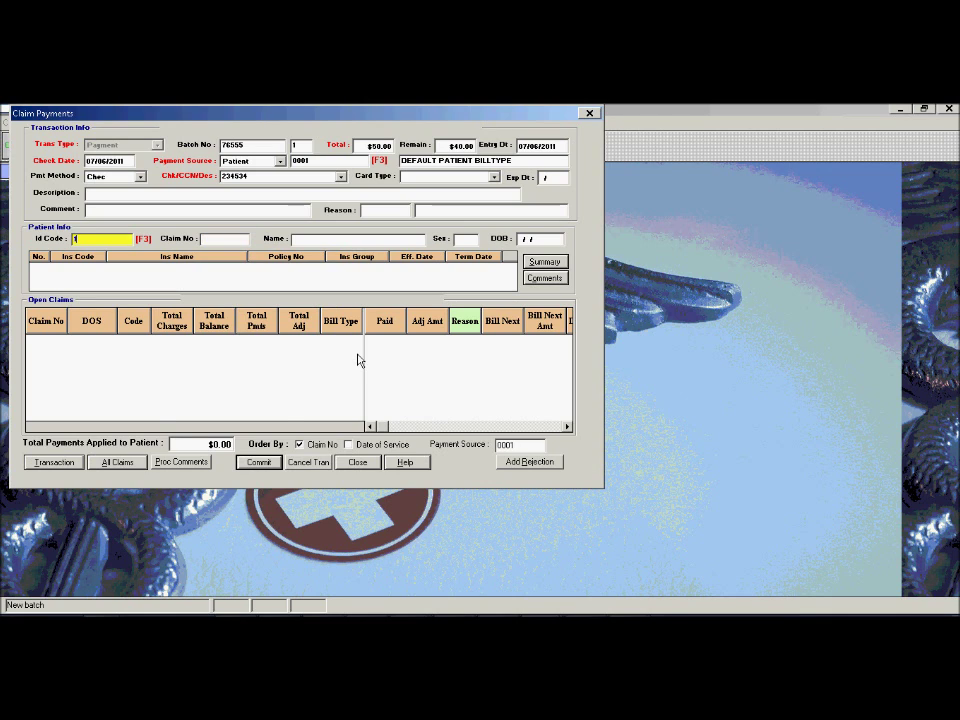
{"action": "type", "text": "1"}
{"action": "key", "text": "Return"}
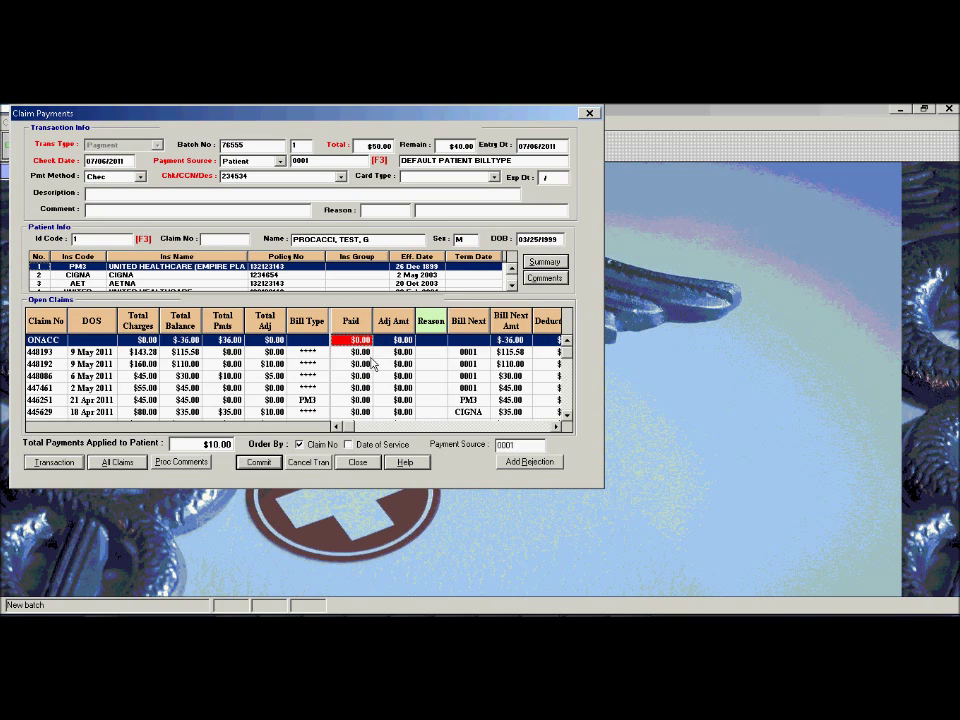
{"action": "double_click", "coordinate": [364, 366]}
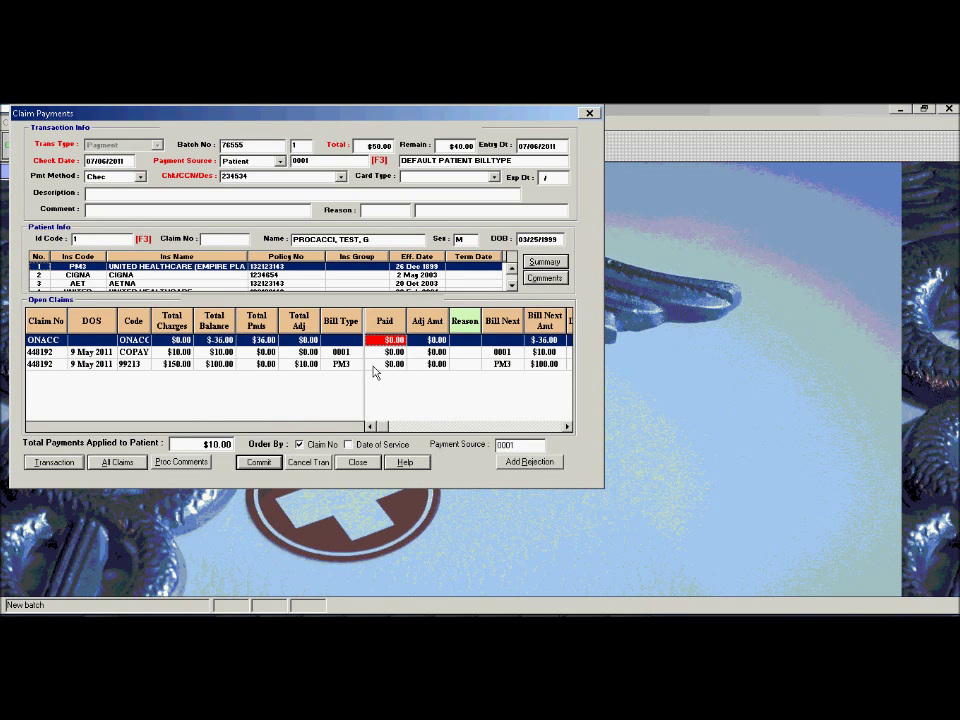
{"action": "left_click", "coordinate": [394, 365]}
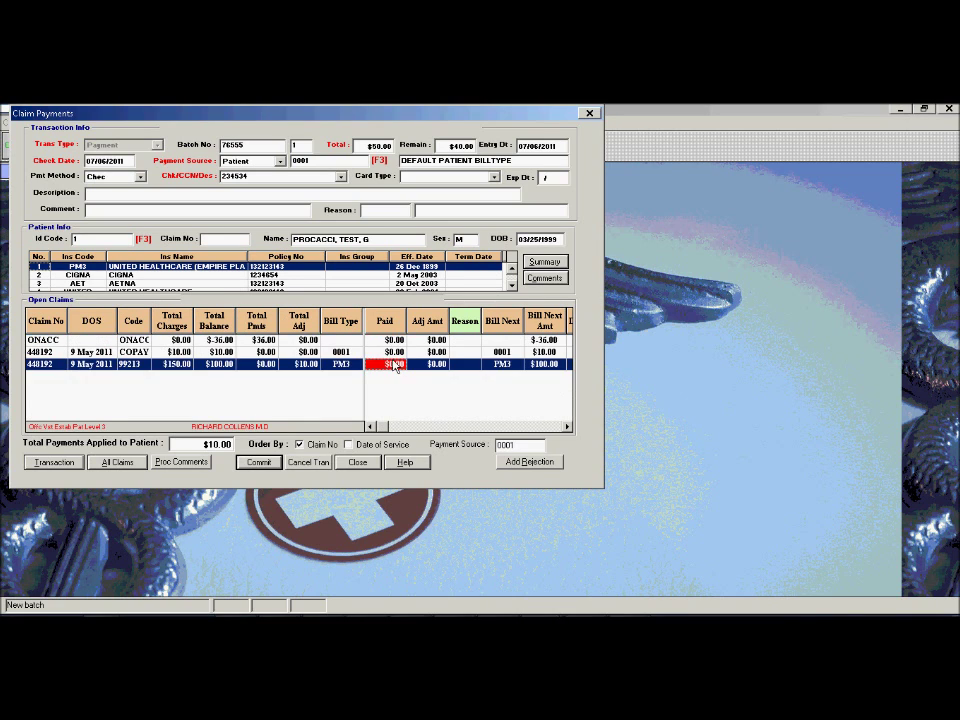
{"action": "type", "text": "50"}
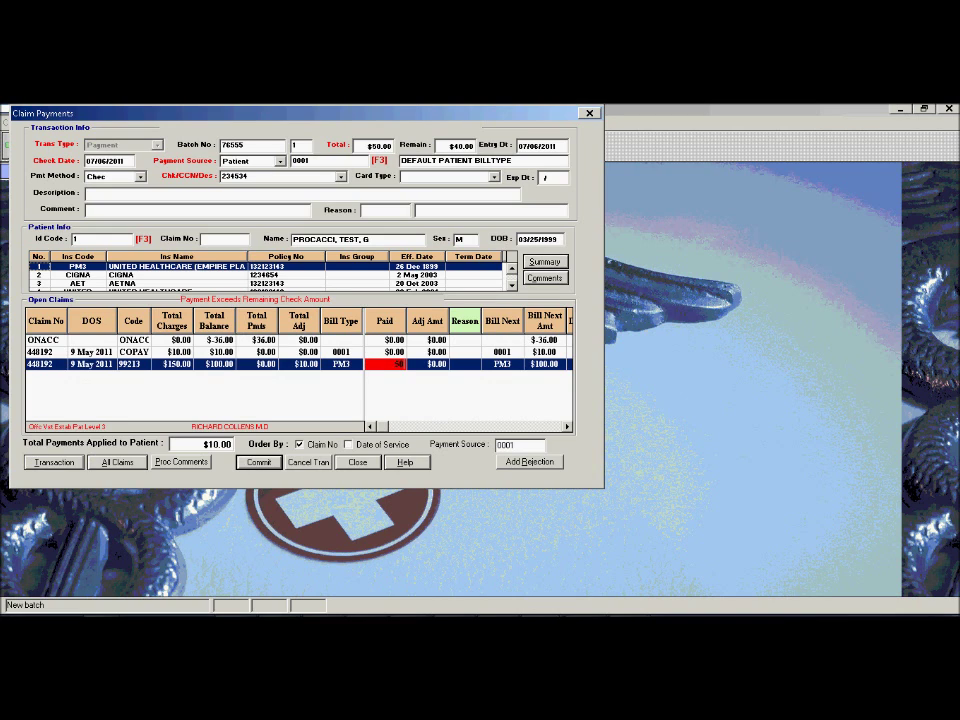
{"action": "key", "text": "BackSpace"}
{"action": "key", "text": "BackSpace"}
{"action": "type", "text": "40"}
{"action": "key", "text": "Tab"}
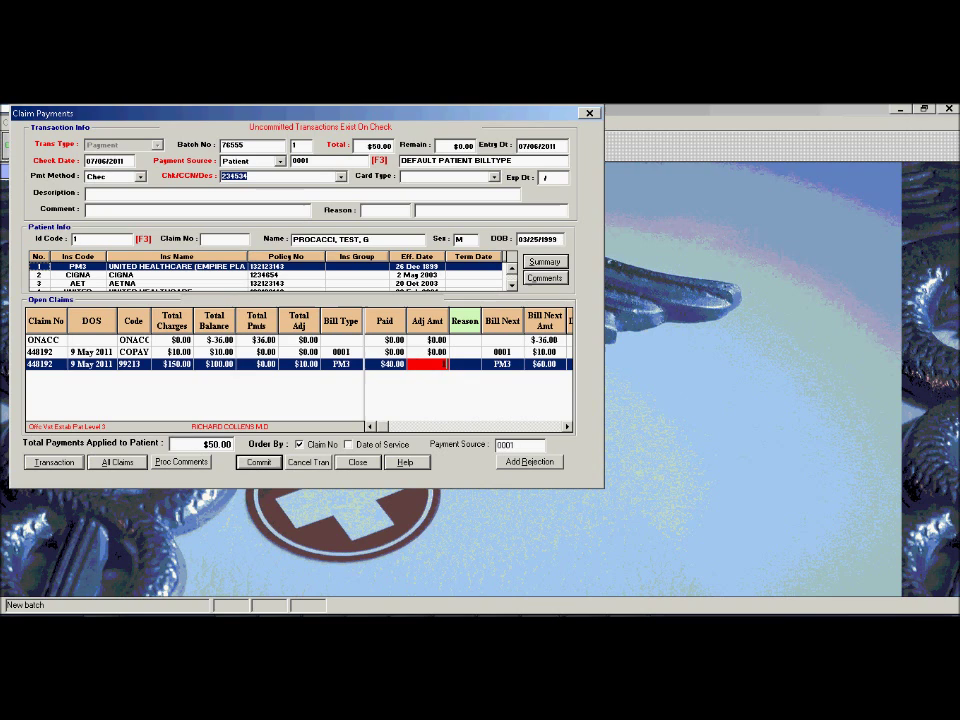
- Accept the $10.00 adjustment and set the 99213 line's Bill Next payer to CIGNA
{"action": "key", "text": "Tab"}
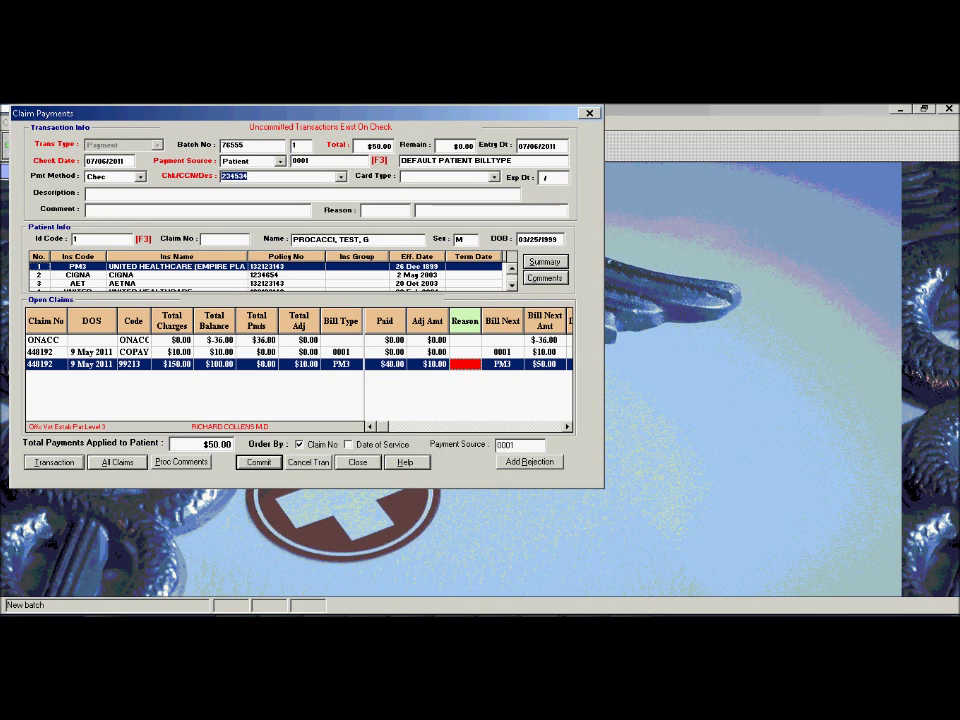
{"action": "key", "text": "Tab"}
{"action": "key", "text": "Up"}
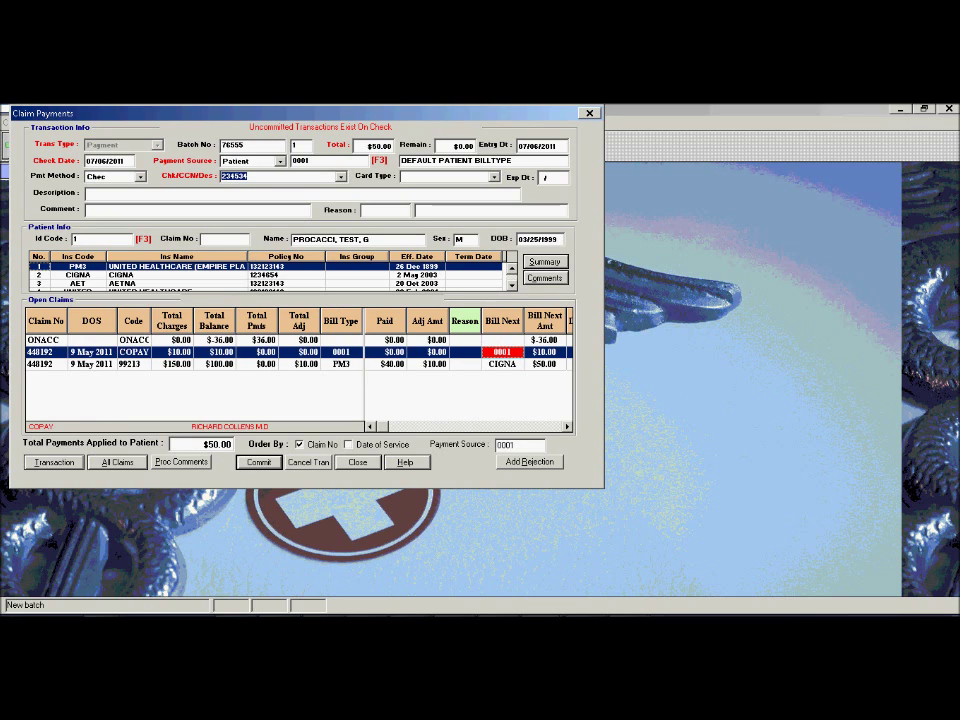
{"action": "key", "text": "Down"}
{"action": "key", "text": "Tab"}
{"action": "key", "text": "Tab"}
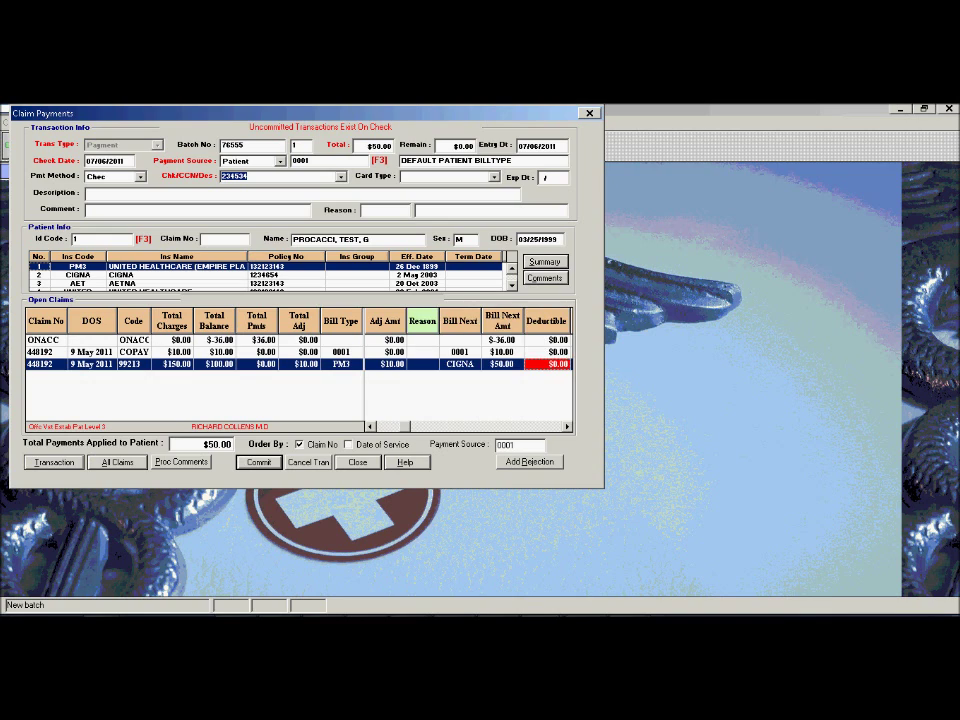
{"action": "key", "text": "Tab"}
{"action": "key", "text": "shift+Tab"}
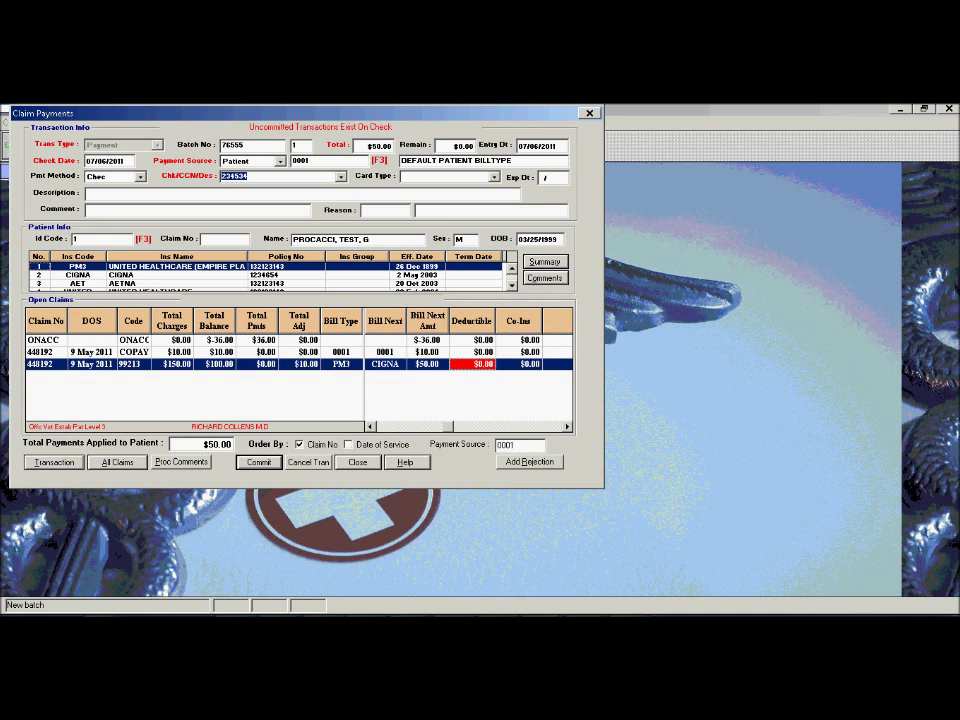
{"action": "key", "text": "Tab"}
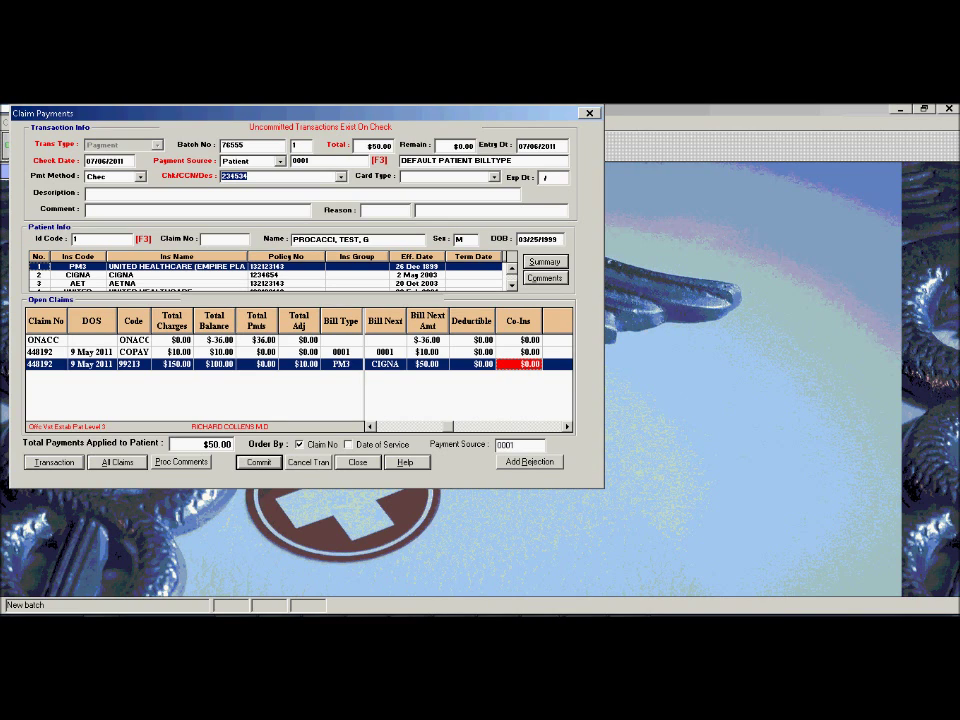
- Commit the check's applied payments and discard the new empty transaction
{"action": "key", "text": "Return"}
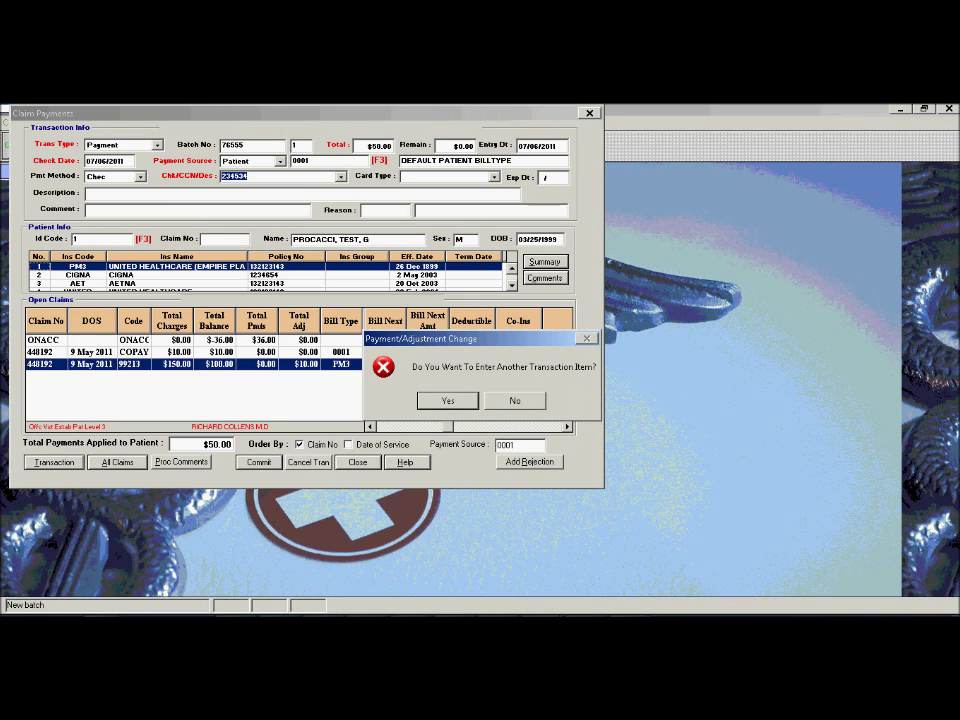
{"action": "key", "text": "Return"}
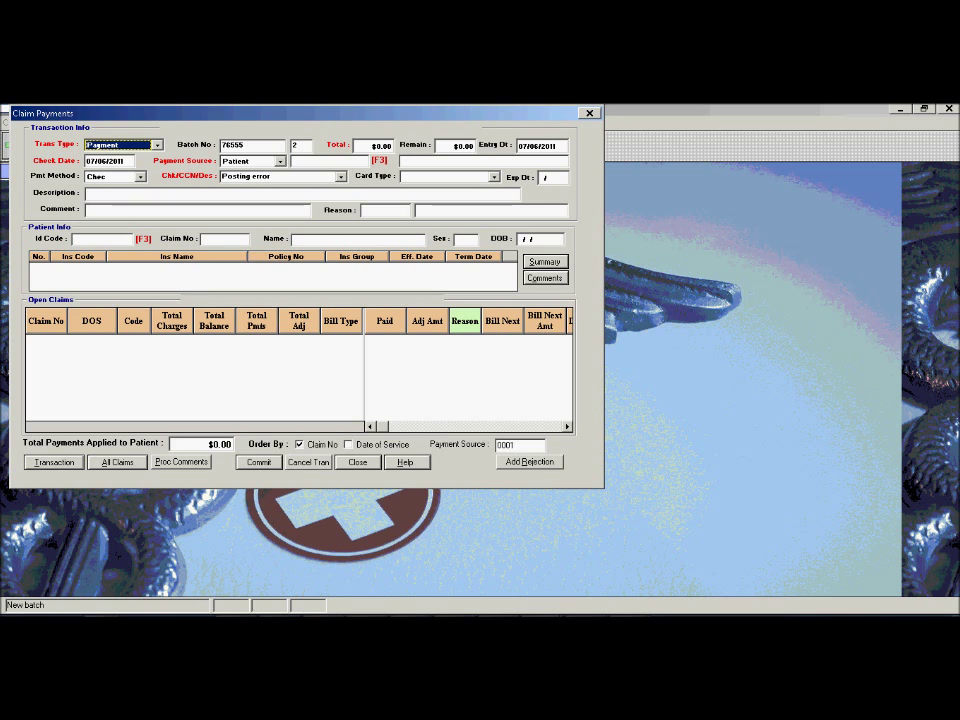
{"action": "key", "text": "Escape"}
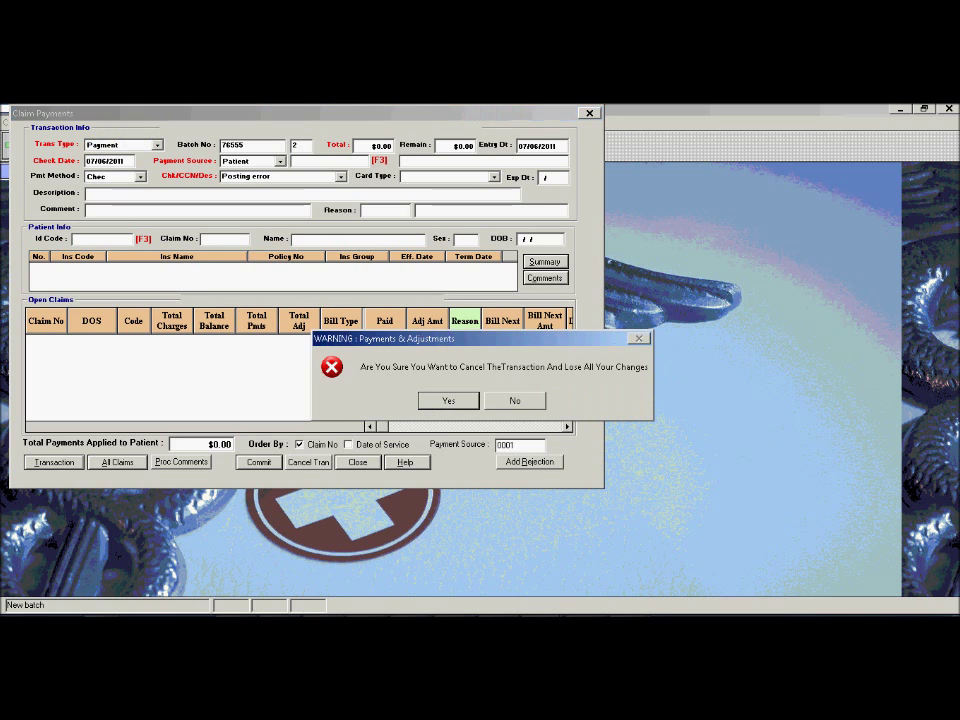
{"action": "key", "text": "Return"}
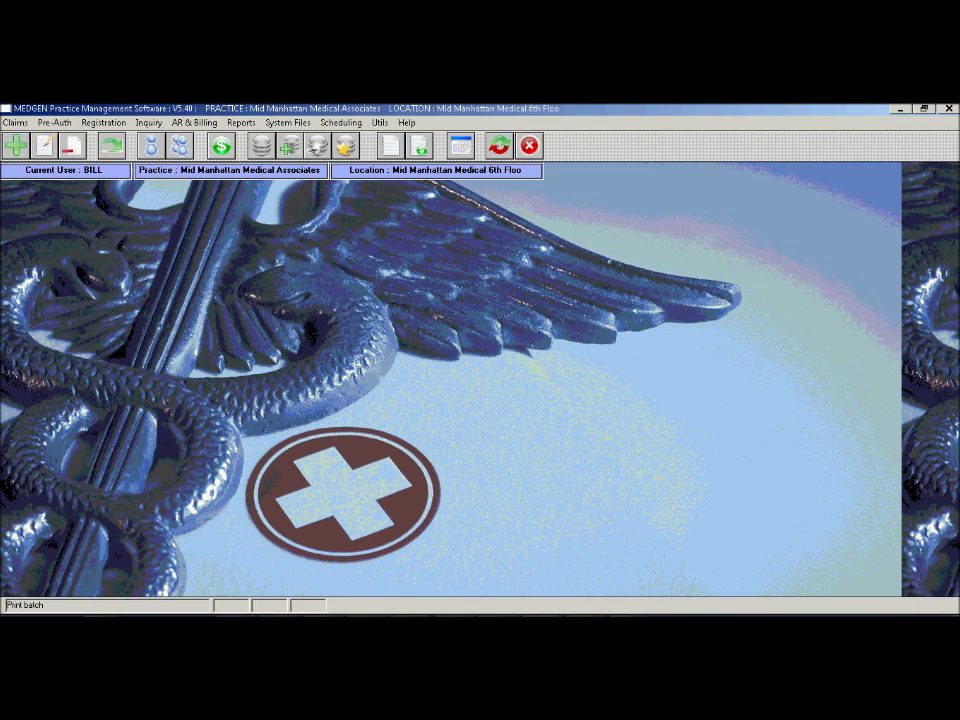
- Print batch 76555's payment report to screen and close the preview
{"action": "left_click", "coordinate": [120, 265]}
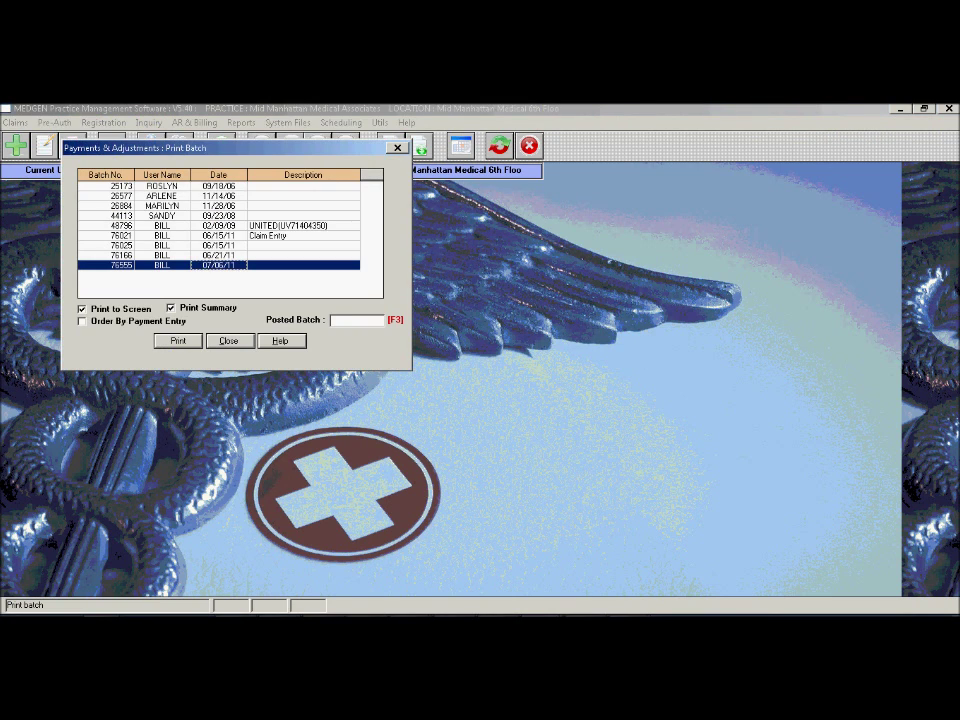
{"action": "key", "text": "Return"}
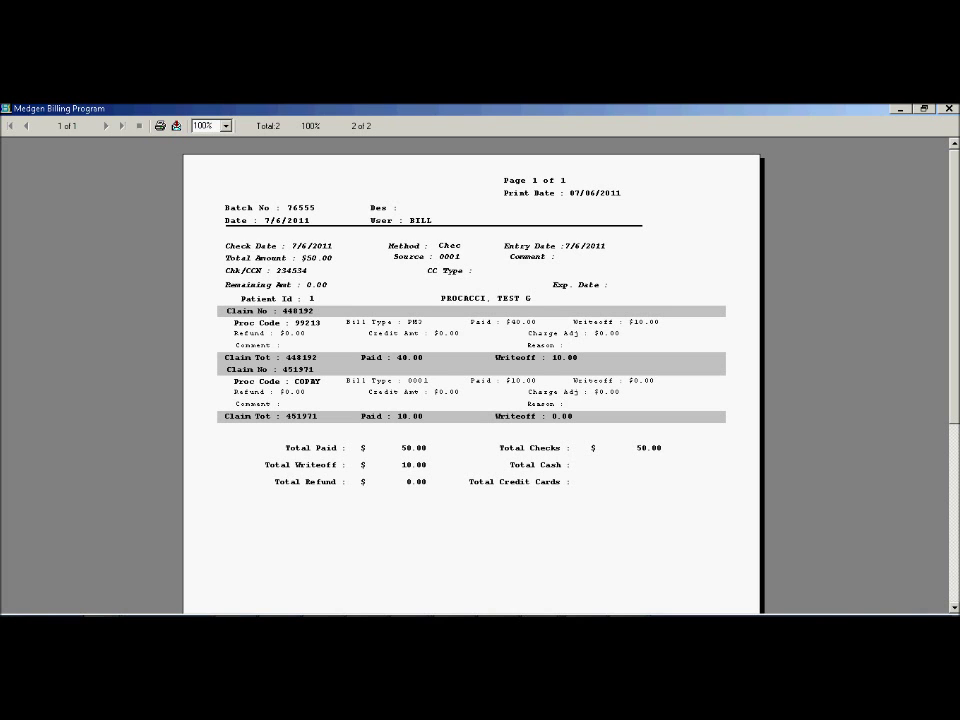
{"action": "key", "text": "alt+F4"}
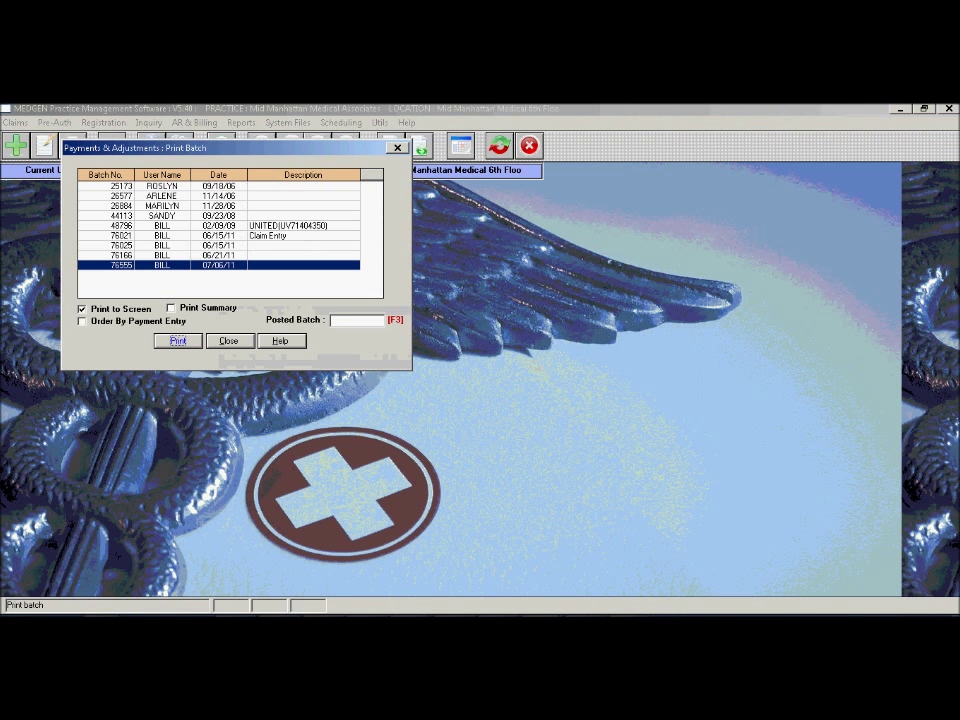
{"action": "key", "text": "Tab"}
- Post batch 76555 from the Post Batches list, acknowledge the confirmation, and close the list
{"action": "key", "text": "Return"}
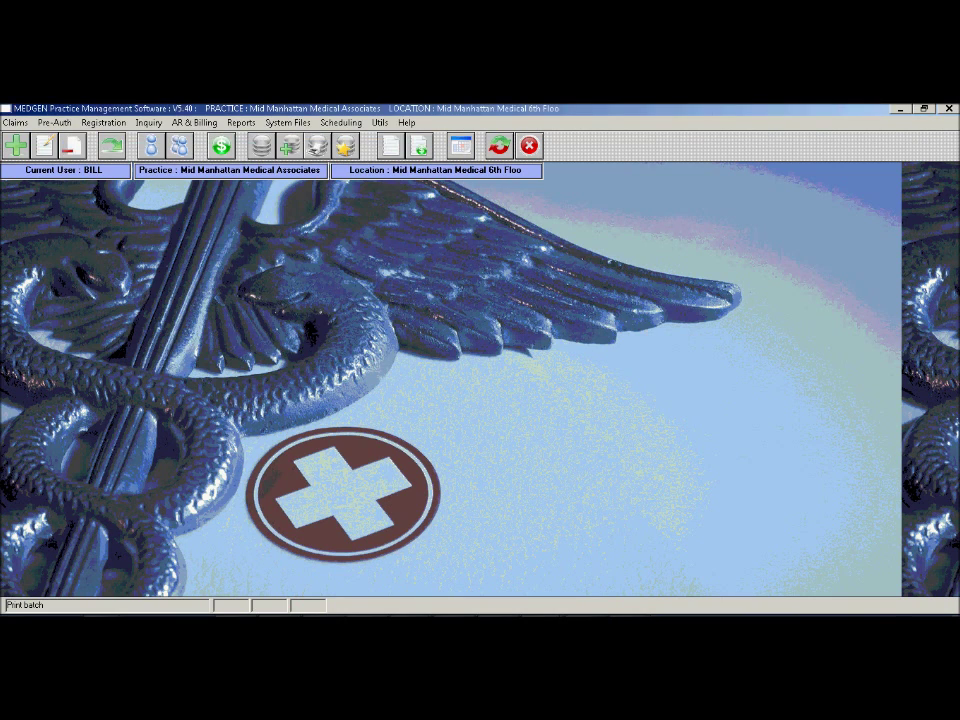
{"action": "key", "text": "alt+a"}
{"action": "key", "text": "p"}
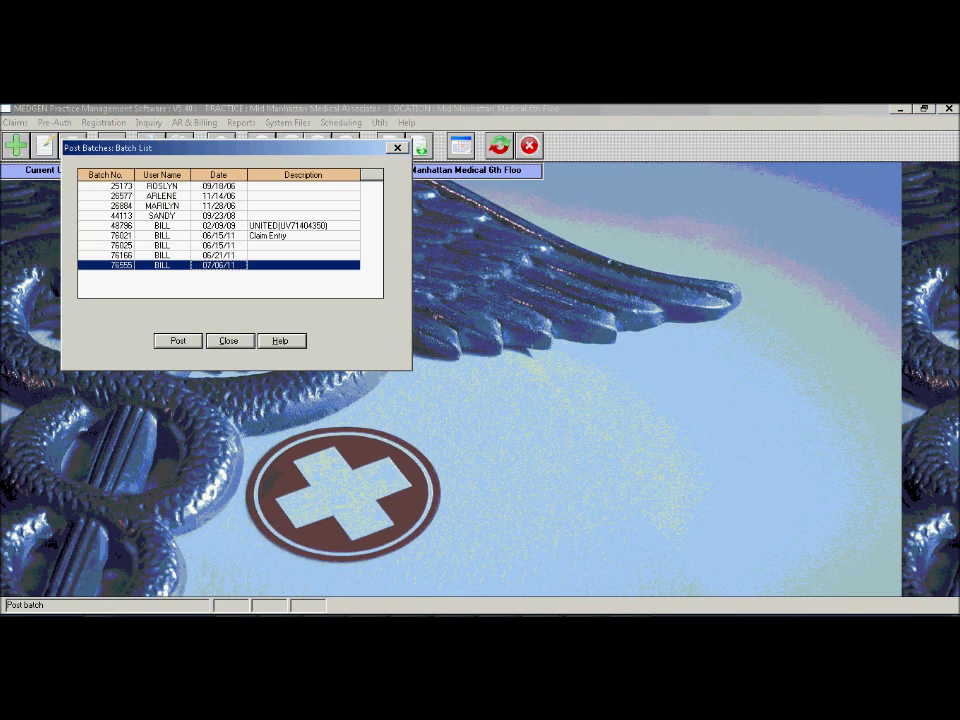
{"action": "key", "text": "Return"}
{"action": "key", "text": "Return"}
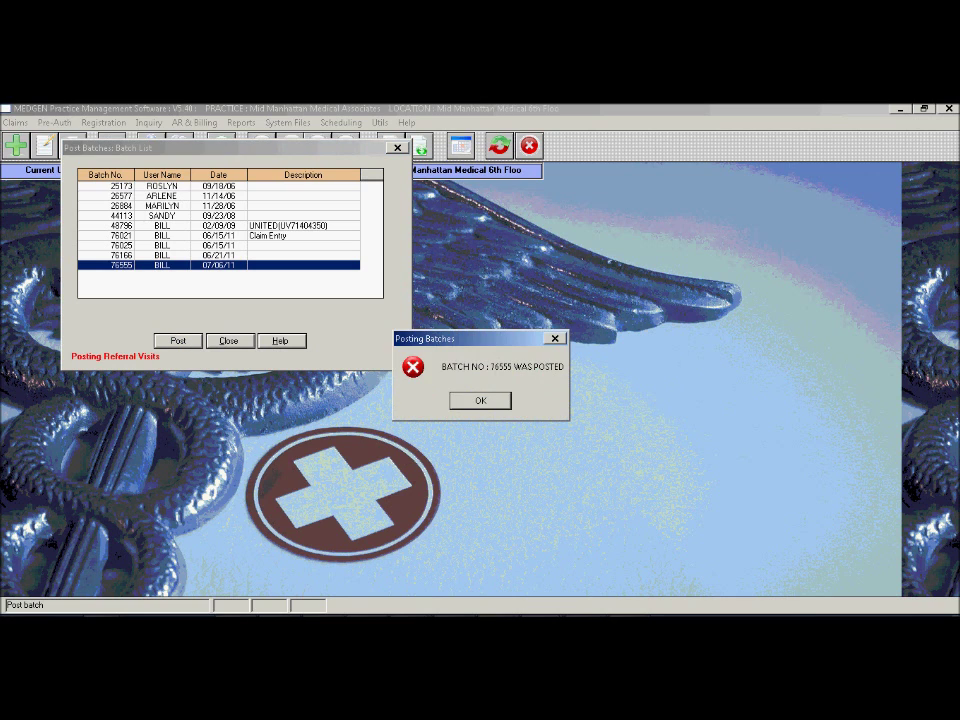
{"action": "key", "text": "Return"}
{"action": "key", "text": "Tab"}
{"action": "key", "text": "Return"}
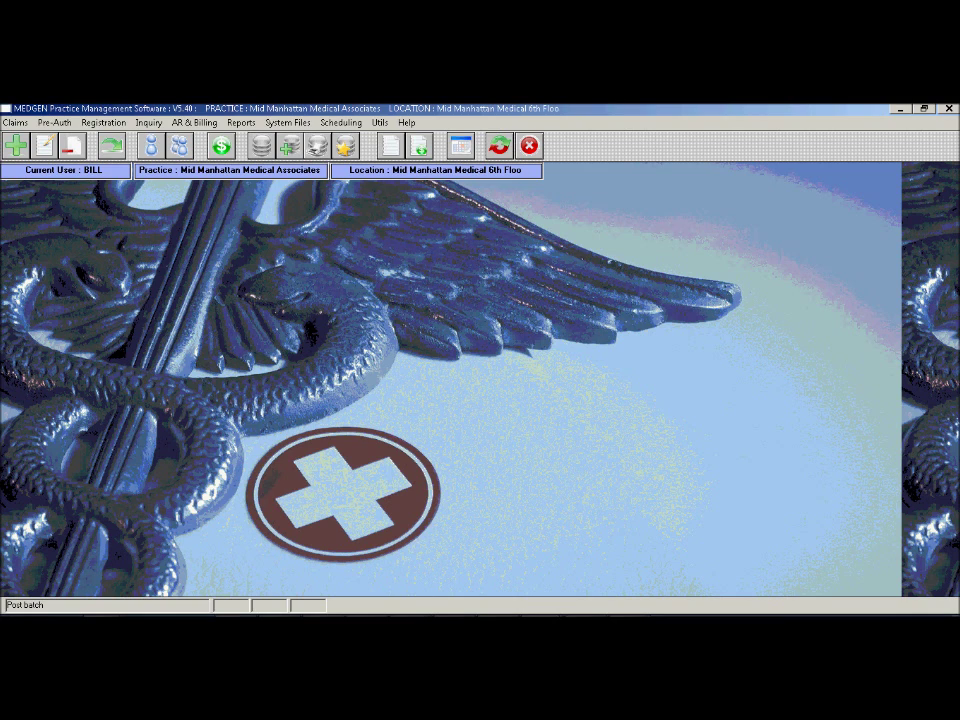
- Preview the Aged A/R report for 04/01/2011 to 07/06/2011 from Reports > Management
{"action": "left_click", "coordinate": [241, 122]}
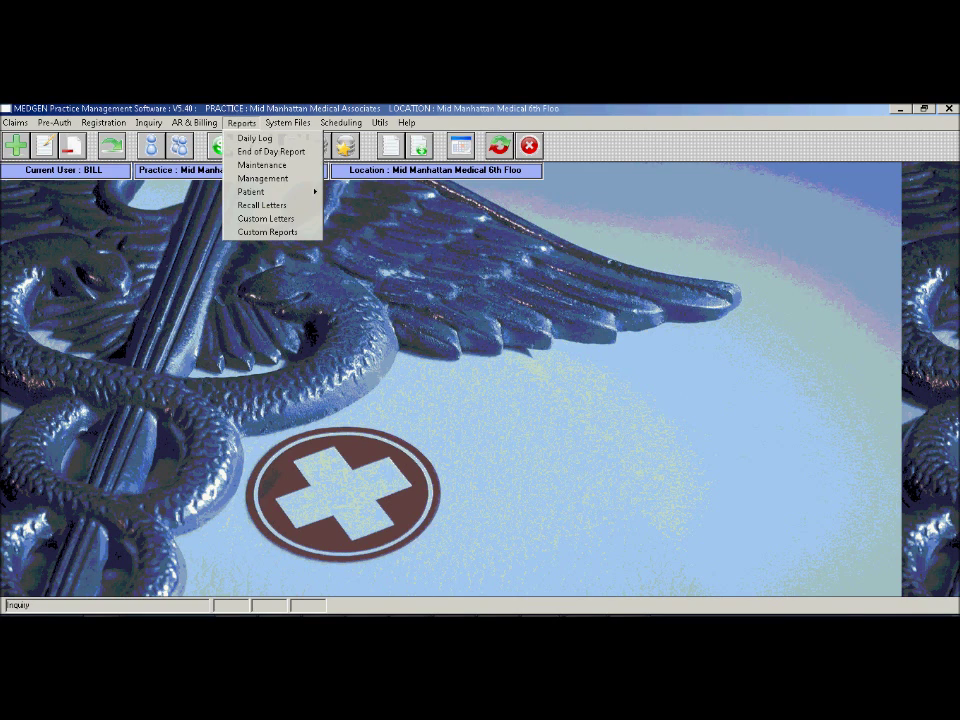
{"action": "key", "text": "Return"}
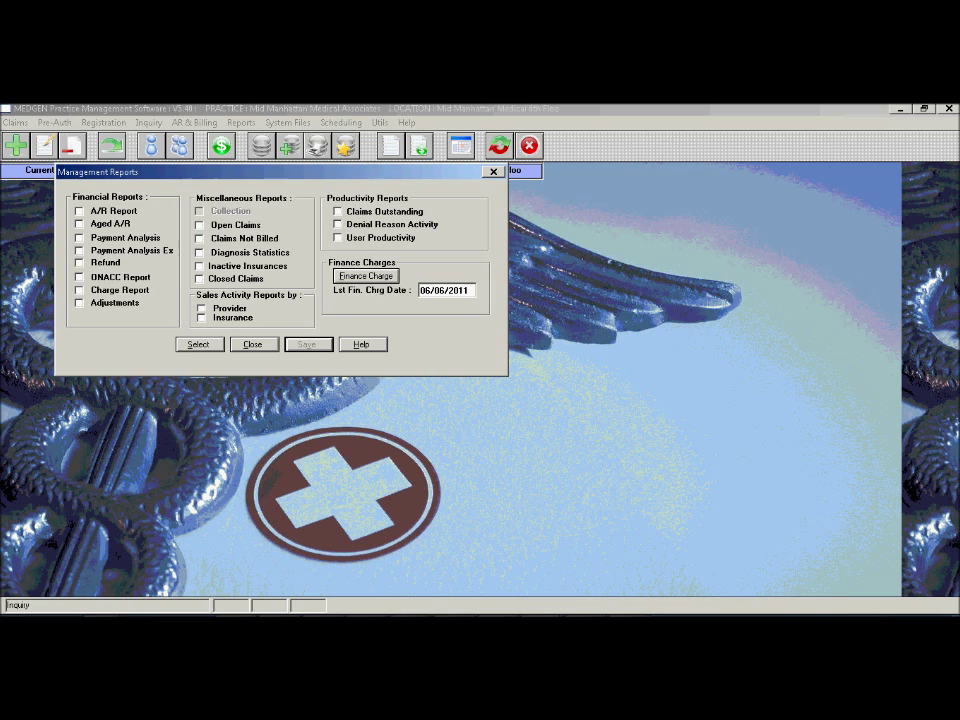
{"action": "left_click", "coordinate": [79, 224]}
{"action": "key", "text": "Return"}
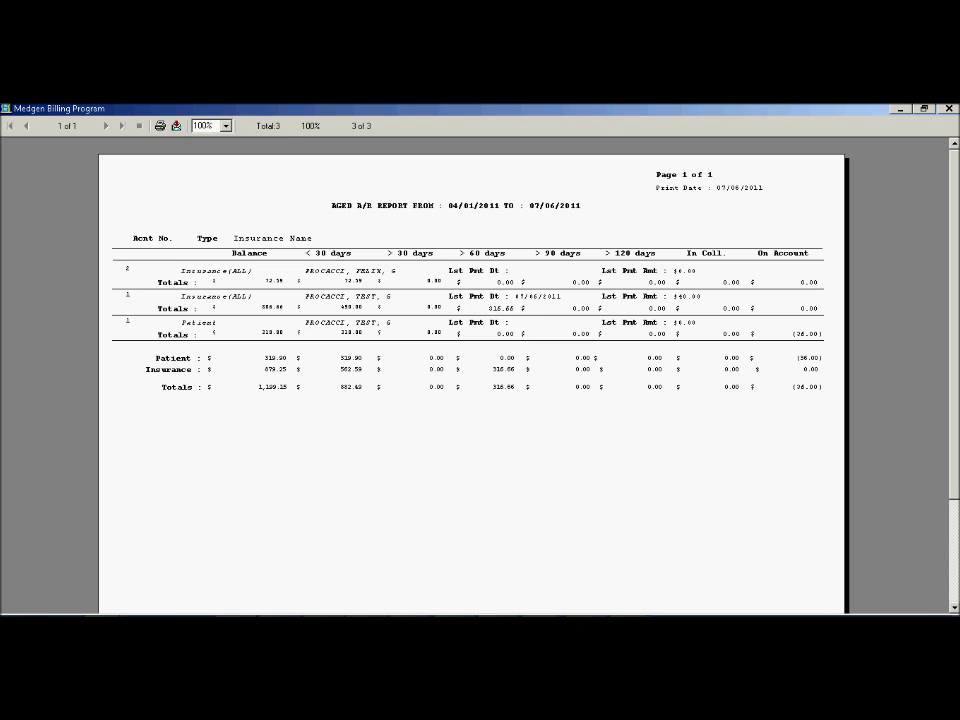
{"action": "key", "text": "Escape"}
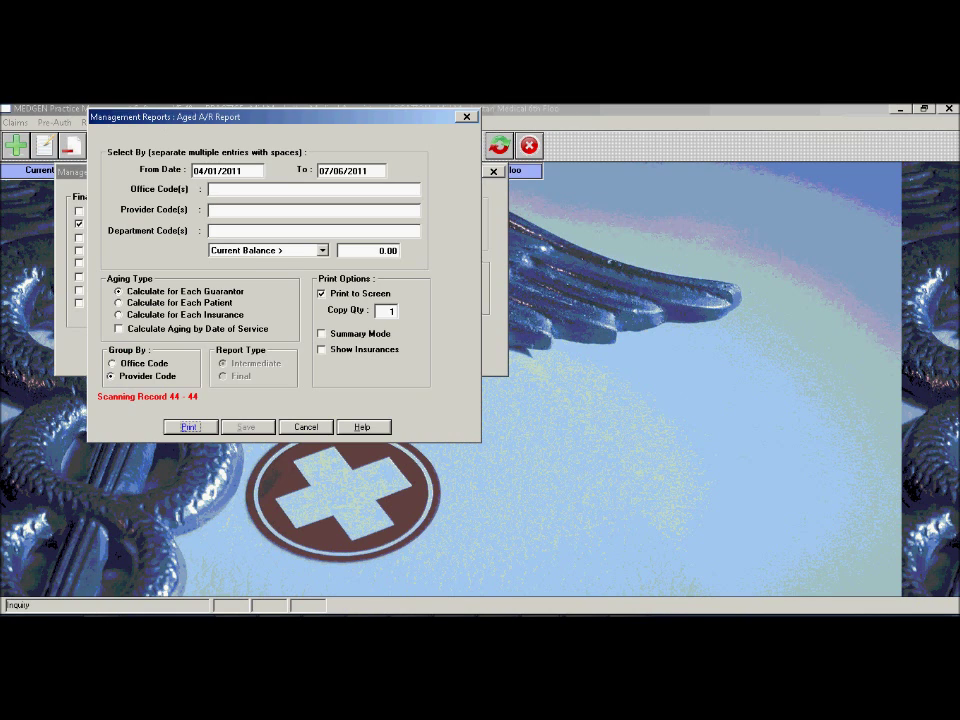
{"action": "key", "text": "Escape"}
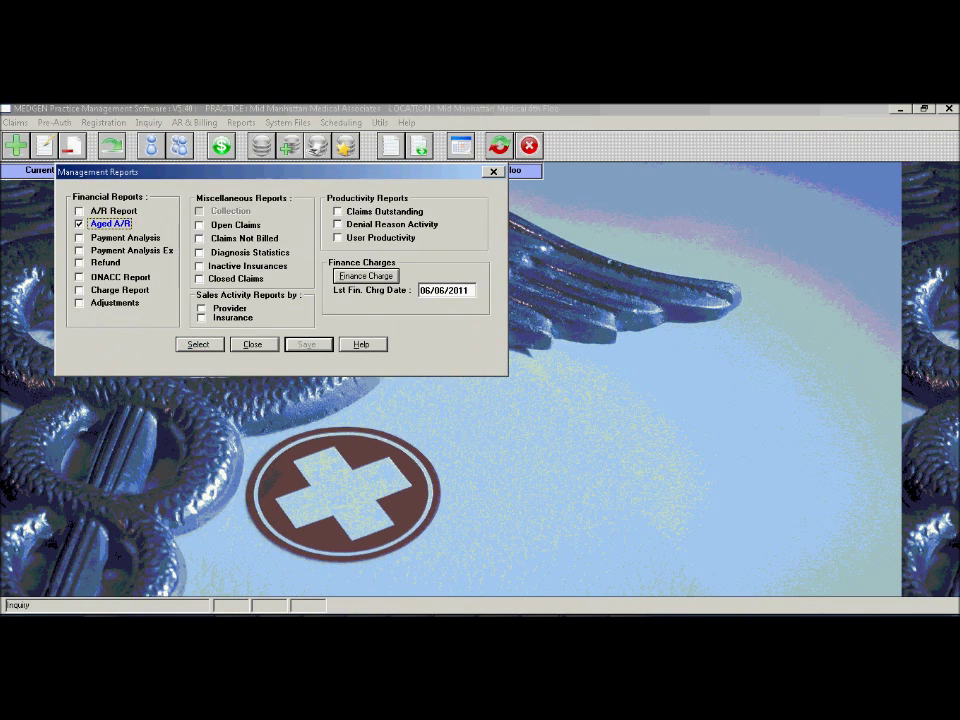
- Switch the report choice from Aged A/R to Payment Analysis and open its parameters
{"action": "key", "text": "space"}
{"action": "key", "text": "Down"}
{"action": "key", "text": "Down"}
{"action": "key", "text": "space"}
{"action": "key", "text": "Tab"}
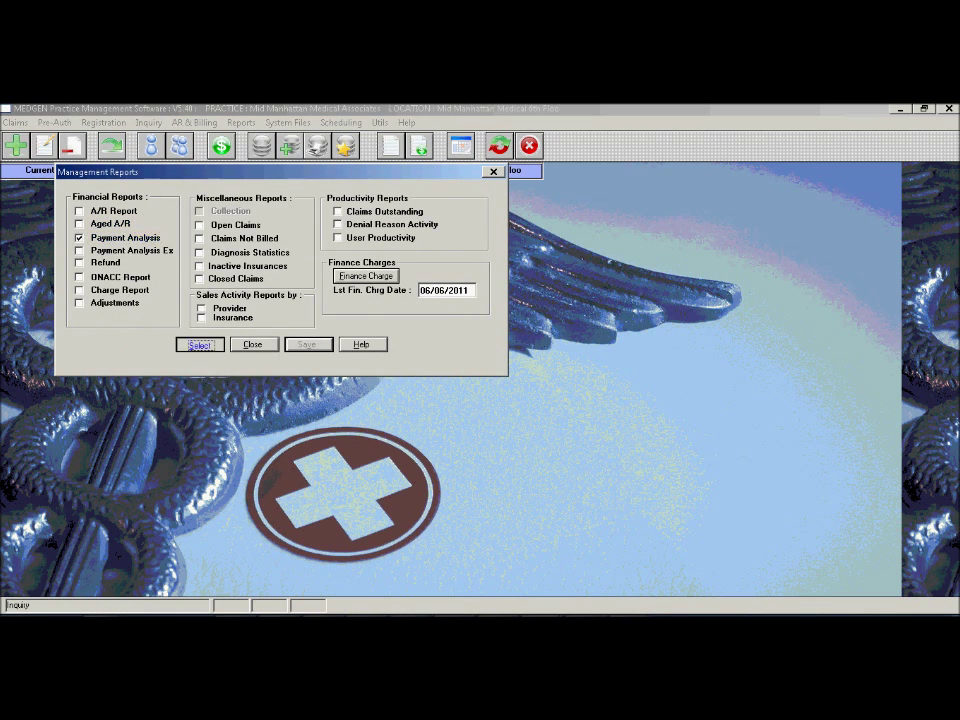
{"action": "key", "text": "Return"}
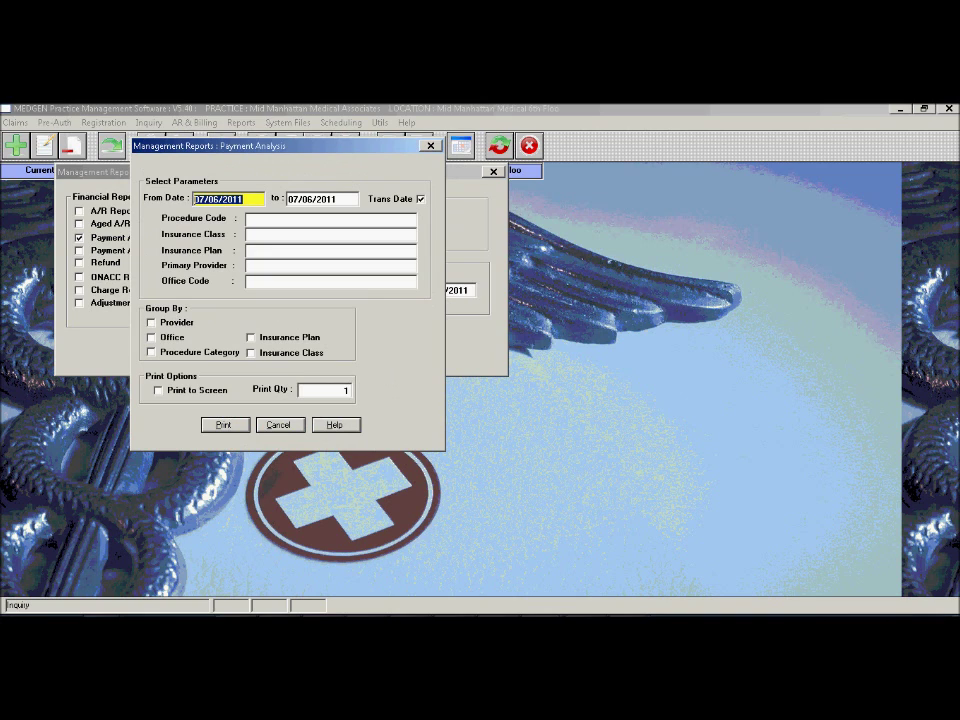
- Print the Payment Analysis report from 07/01/2011 to the screen
{"action": "type", "text": "07/01/2011"}
{"action": "left_click", "coordinate": [158, 390]}
{"action": "left_click", "coordinate": [224, 424]}
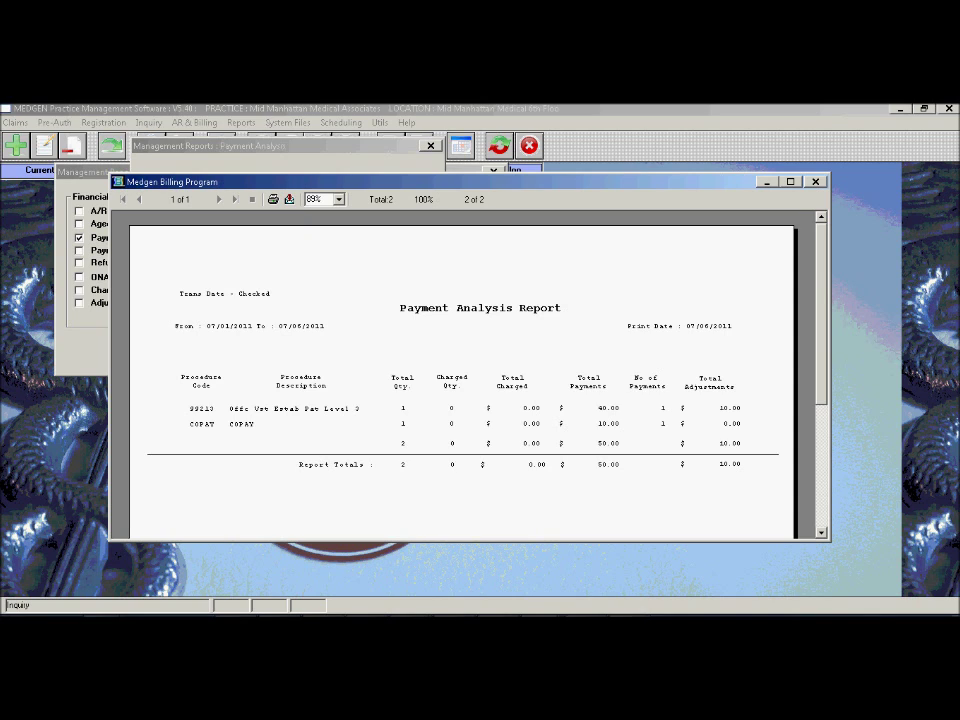
- Close the report preview and parameters, then clear the Payment Analysis choice
{"action": "key", "text": "alt+F4"}
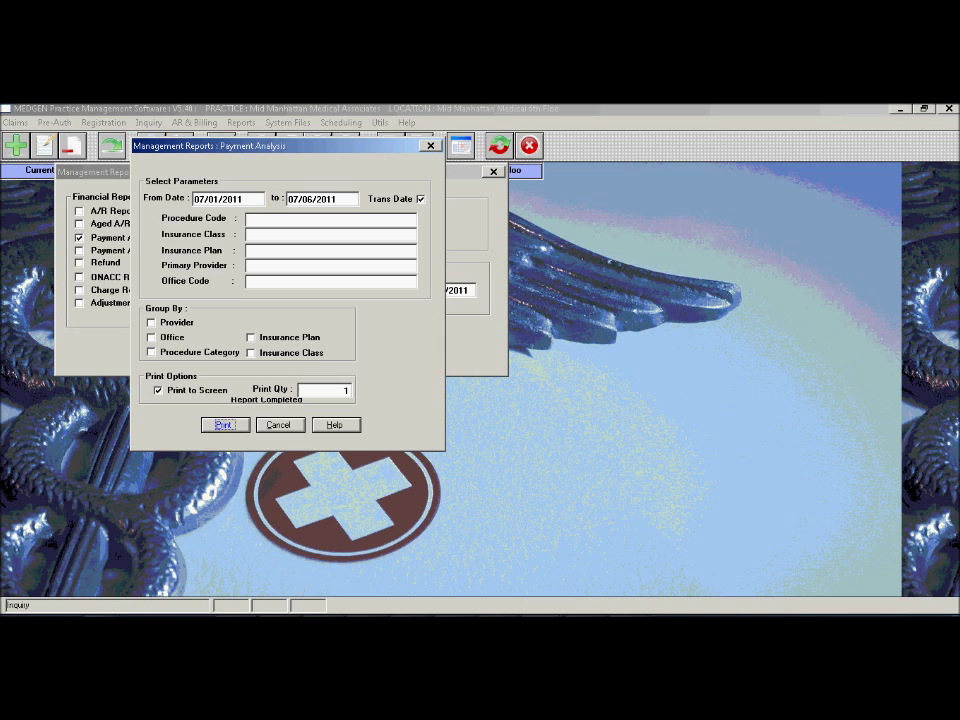
{"action": "key", "text": "Escape"}
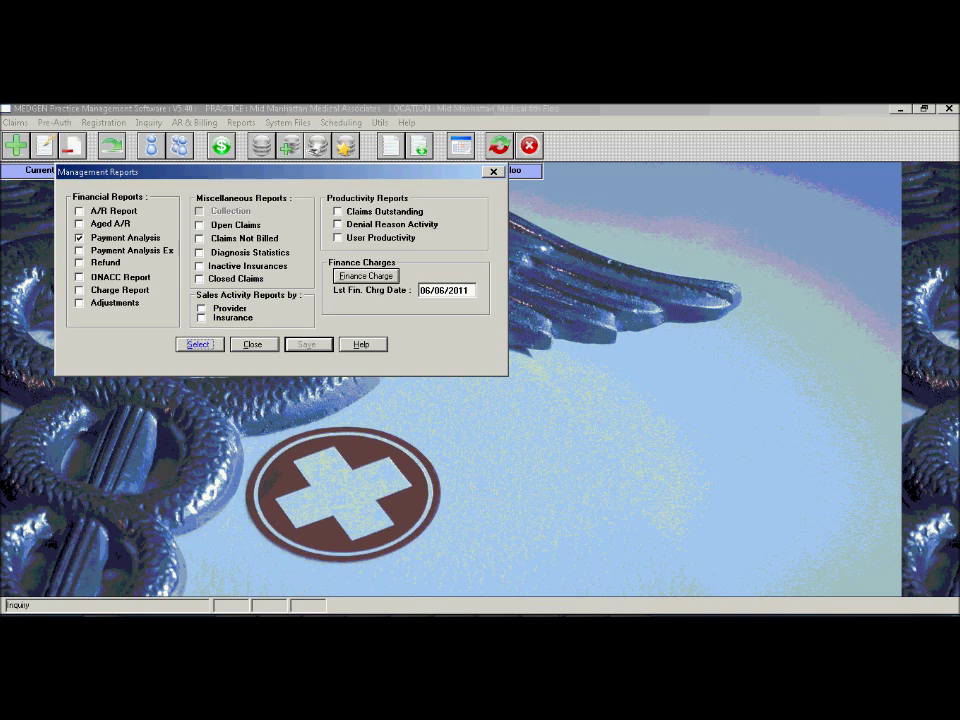
{"action": "left_click", "coordinate": [80, 238]}
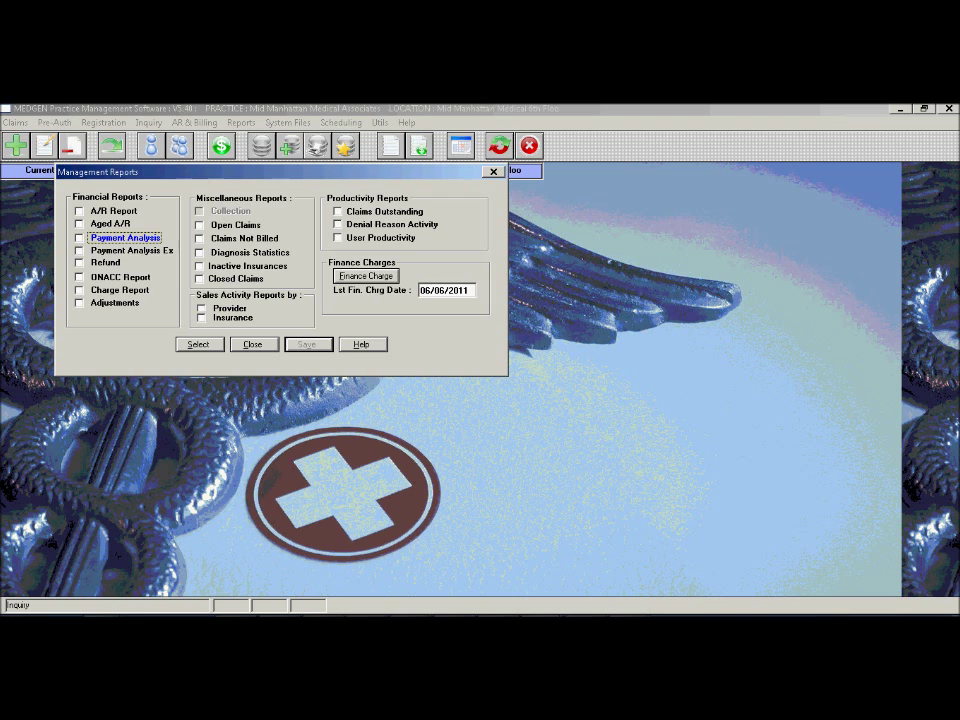
- Close the Management Reports dialog to return to the main practice screen
{"action": "key", "text": "Escape"}
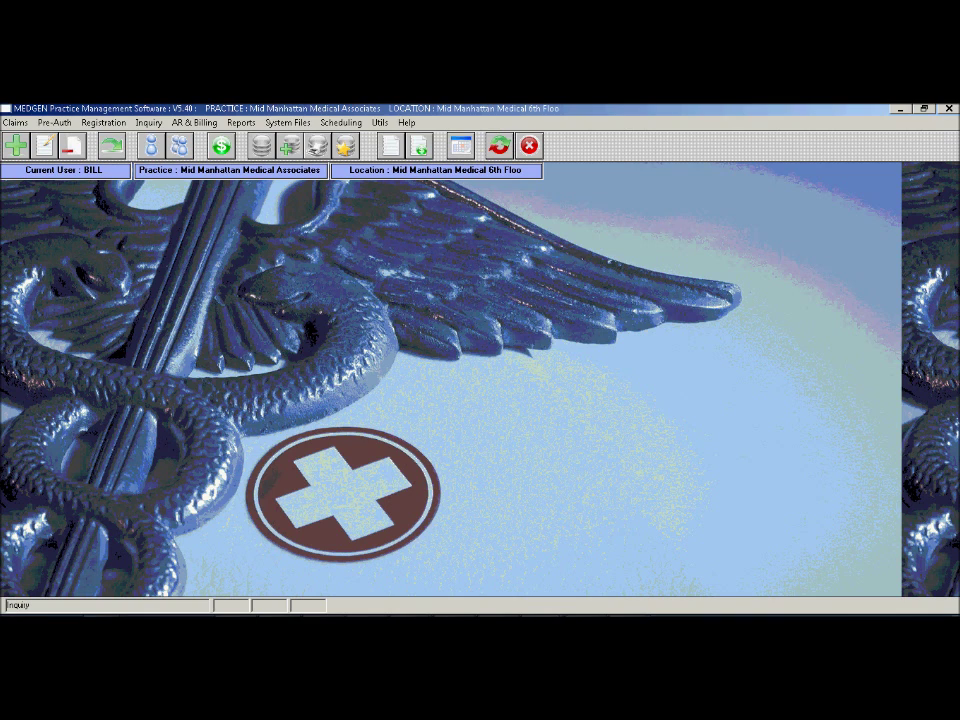
{"action": "key", "text": "alt+r"}
{"action": "key", "text": "Down"}
{"action": "key", "text": "Down"}
{"action": "key", "text": "Down"}
{"action": "key", "text": "Down"}
{"action": "key", "text": "Down"}
{"action": "key", "text": "Down"}
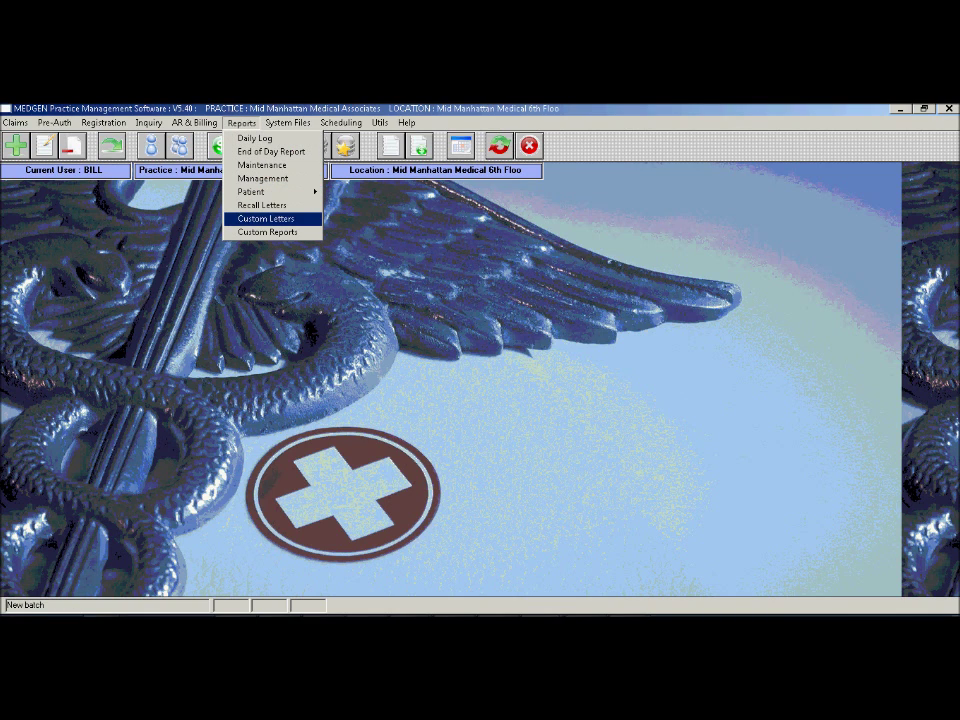
{"action": "key", "text": "Down"}
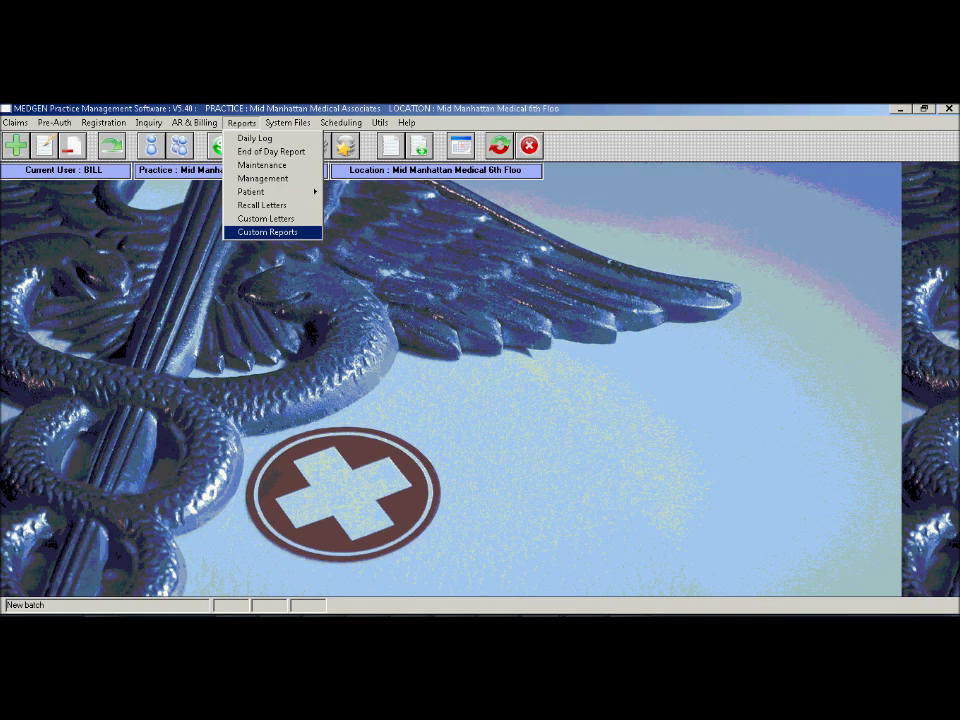
{"action": "key", "text": "Return"}
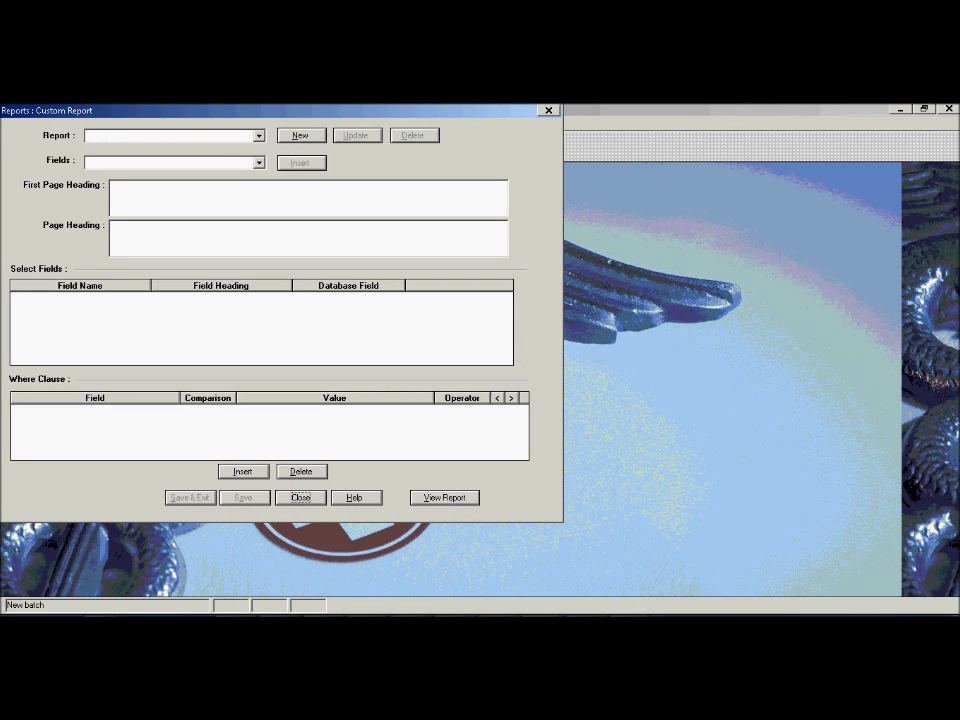
{"action": "key", "text": "Return"}
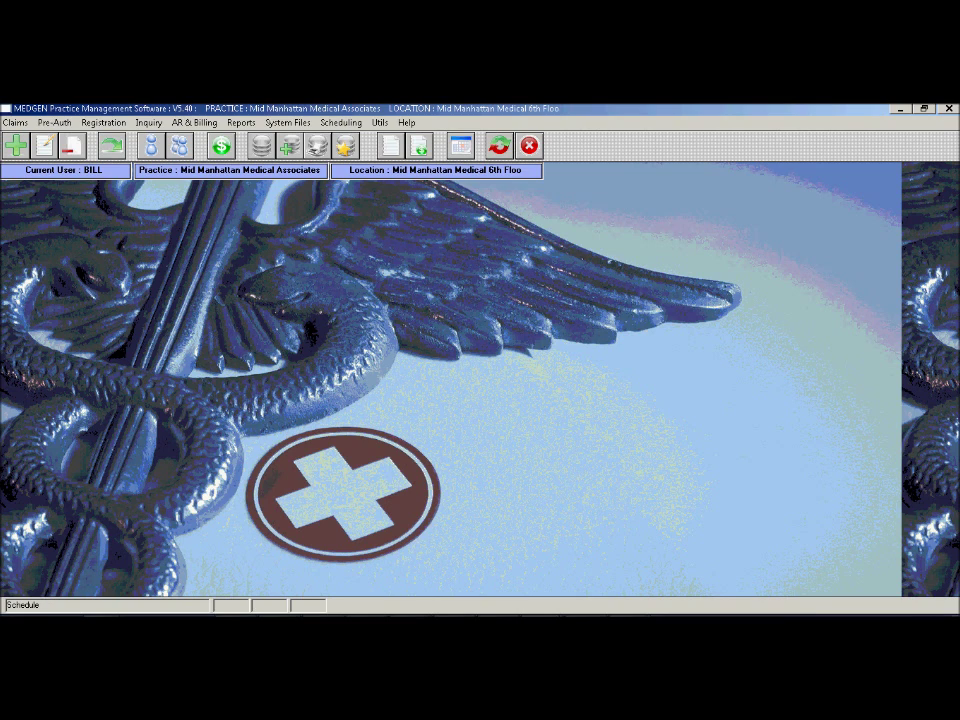